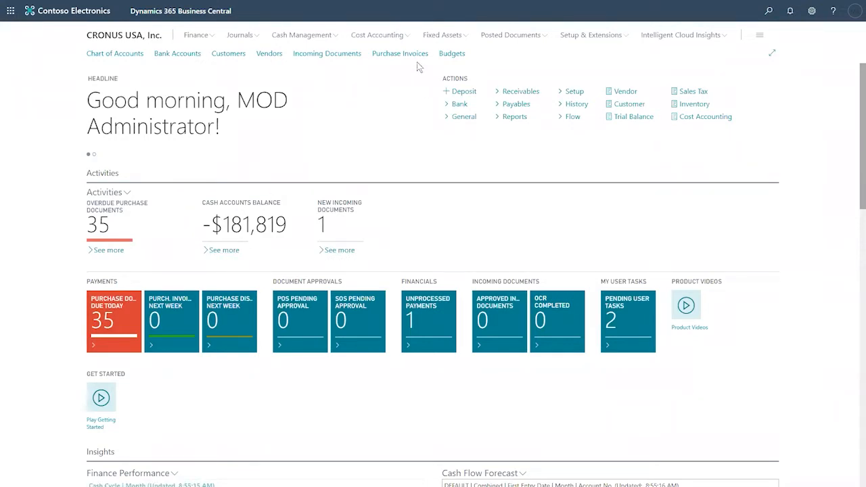
click(450, 39)
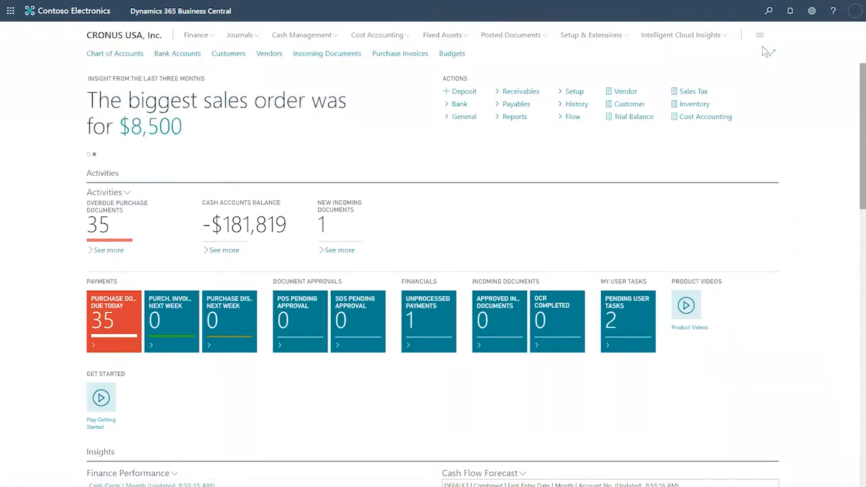
click(812, 11)
click(740, 86)
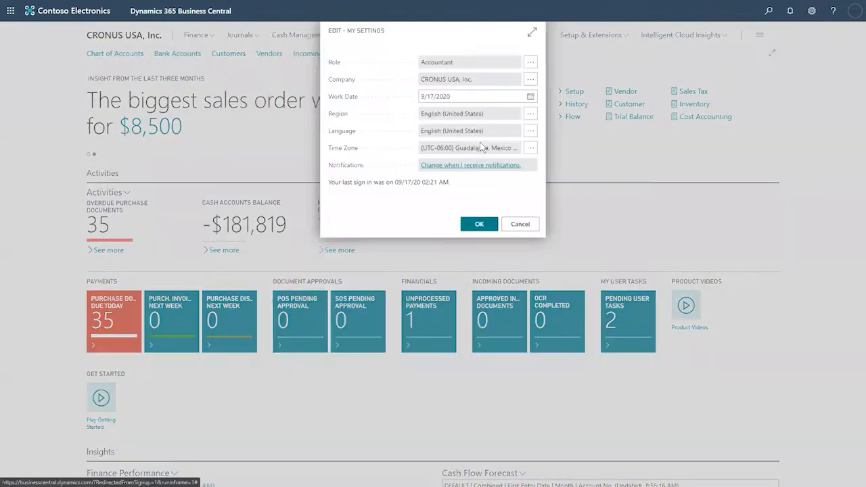
click(531, 62)
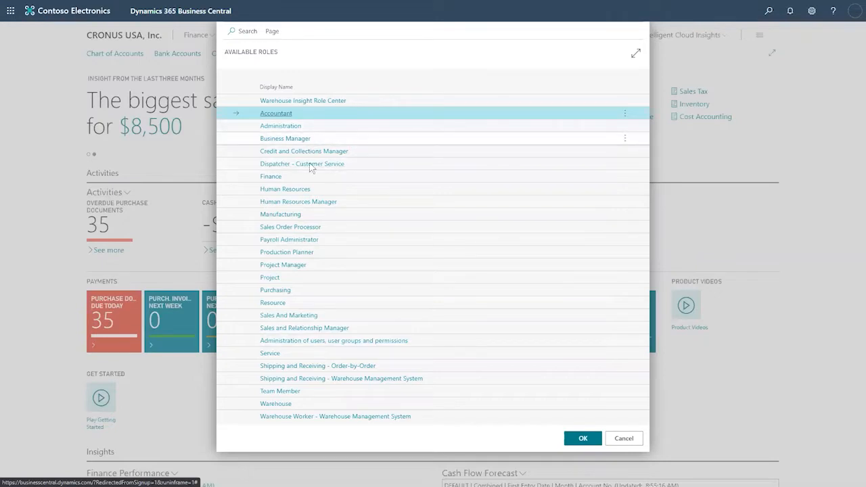
click(583, 439)
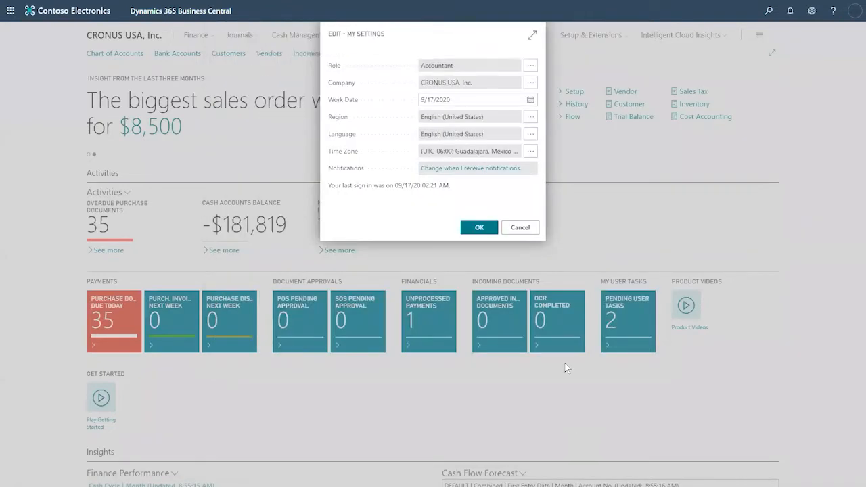
click(529, 229)
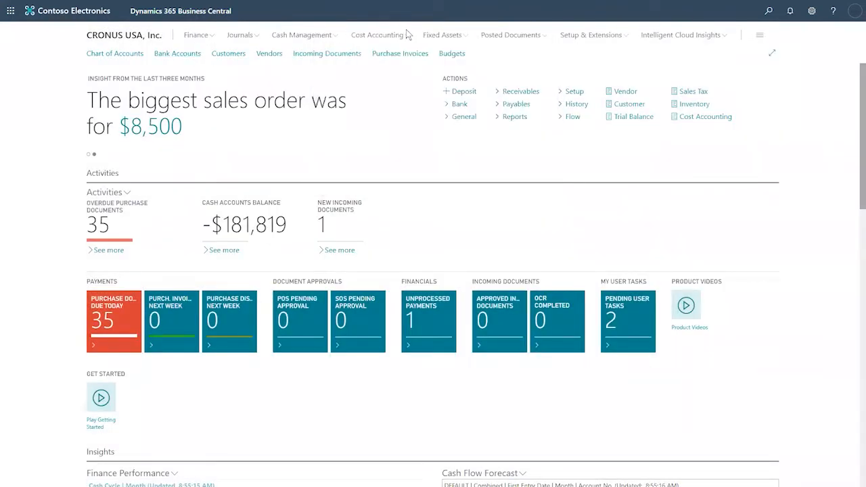
- Show the home page's Fixed Assets links, then open the Accountant role page overview with Shift+F12
click(455, 39)
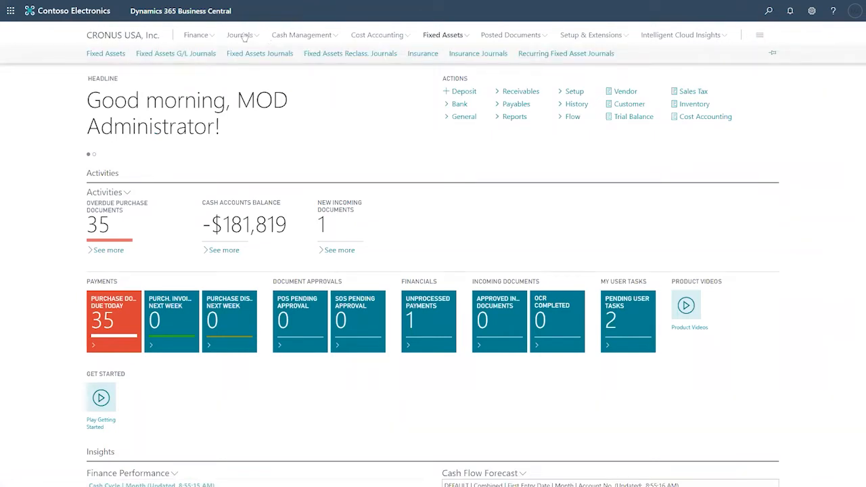
key(shift+F12)
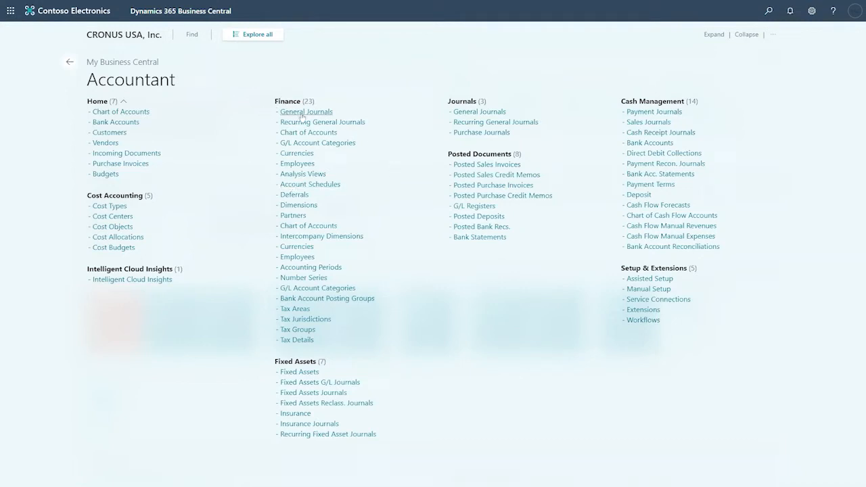
- Switch the overview to all departments and expand Finance > Fixed Assets to its nine pages
click(257, 42)
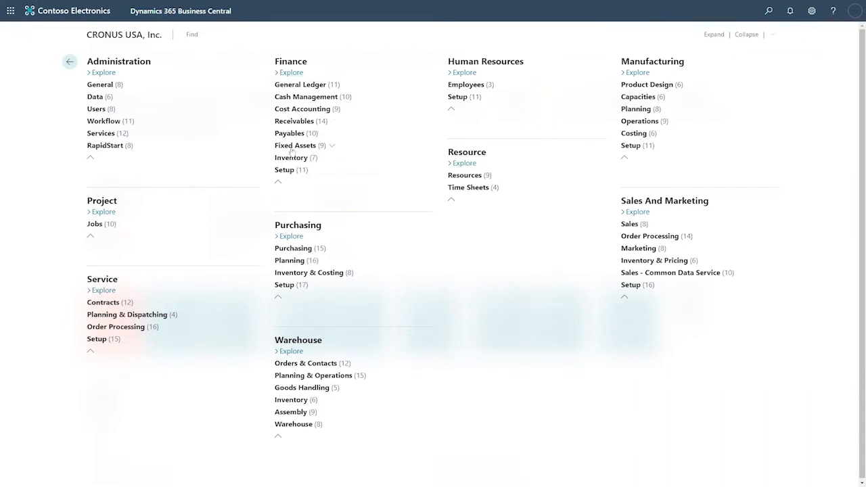
click(332, 147)
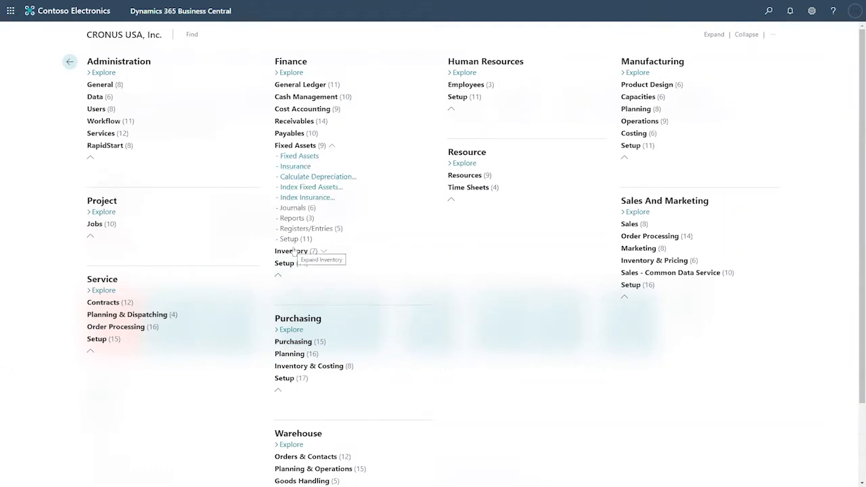
click(769, 10)
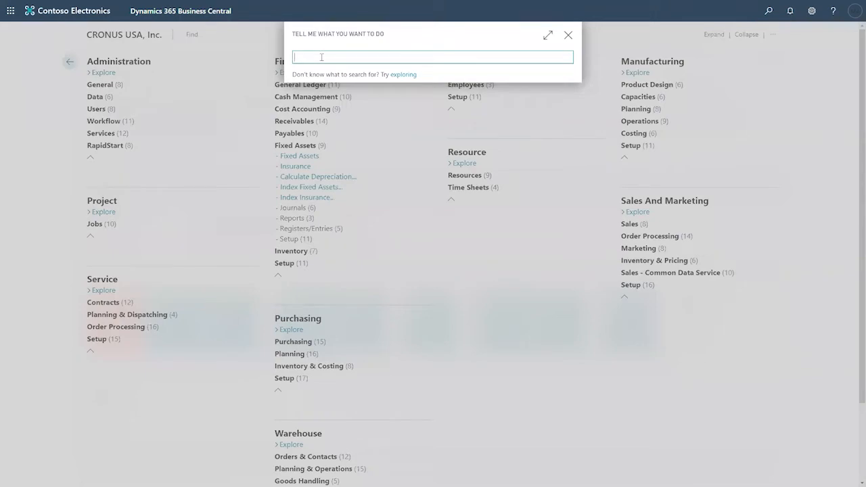
text(fixed)
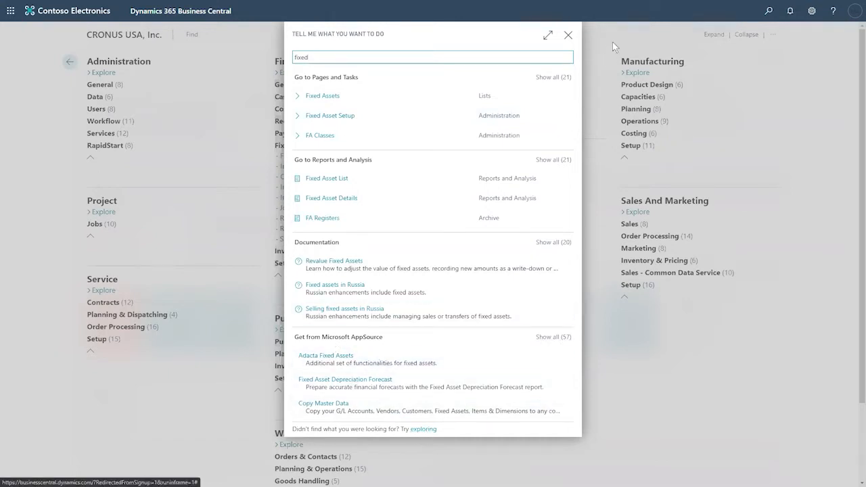
click(568, 35)
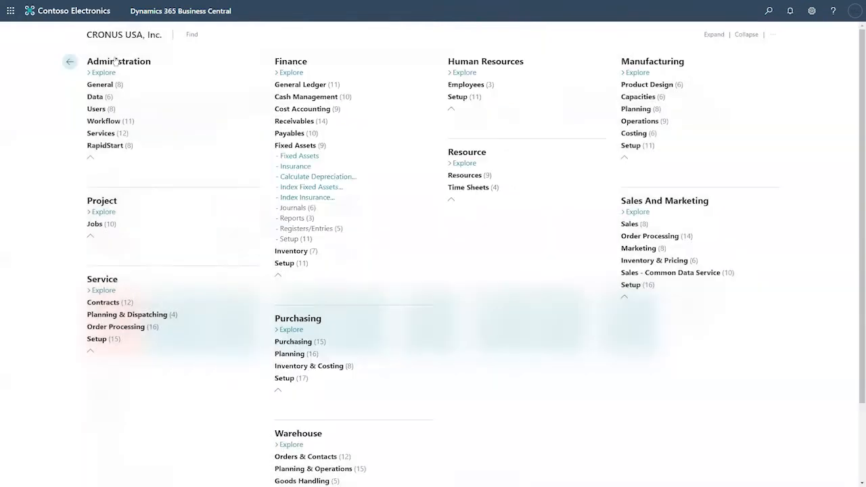
- Go back twice to the Accountant home page and show its Fixed Assets links
click(70, 63)
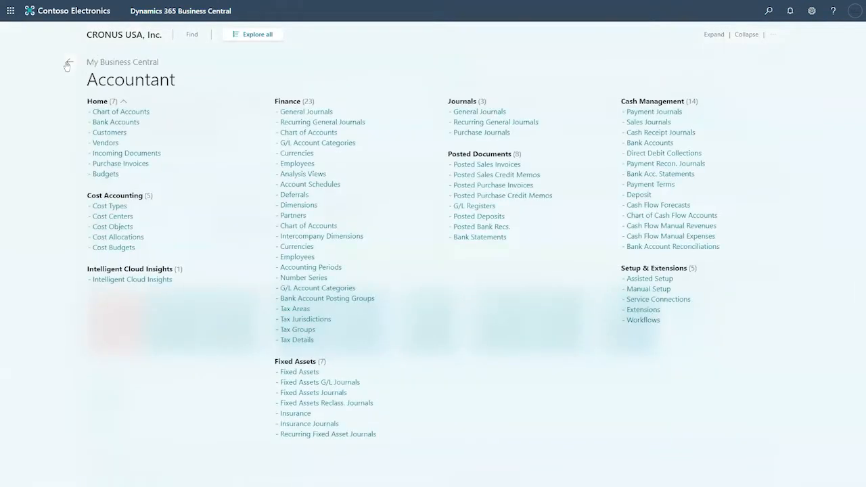
click(67, 64)
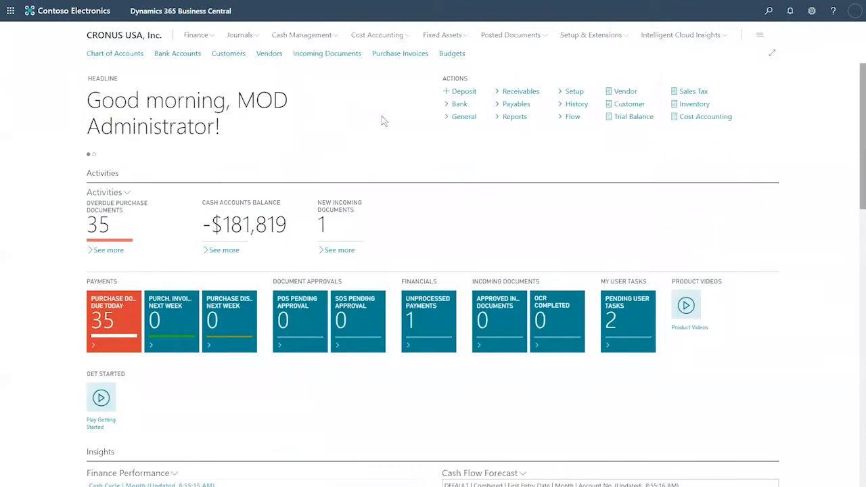
click(457, 35)
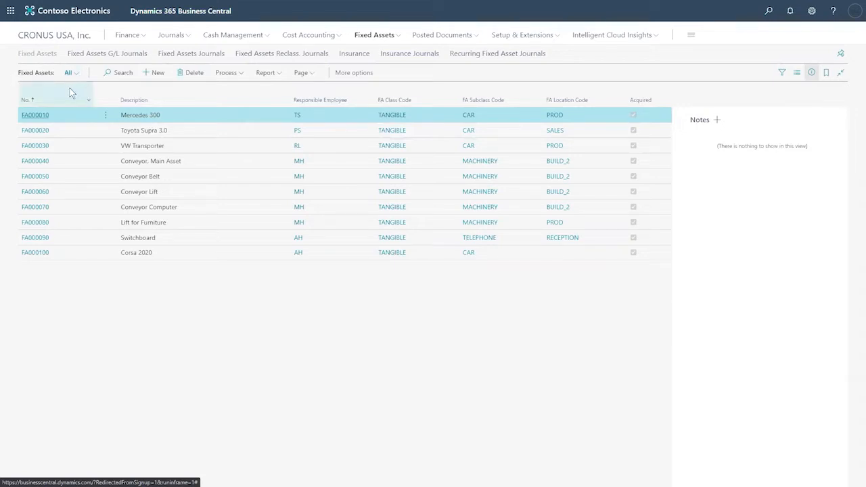
- Select assets FA000050, FA000060, FA000070 and FA000090, bookmark the list, and return home
mouse_move(46, 102)
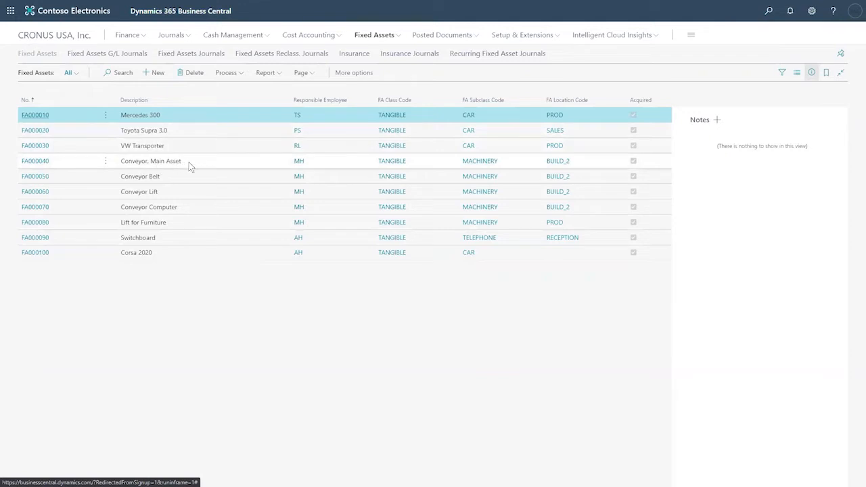
click(165, 182)
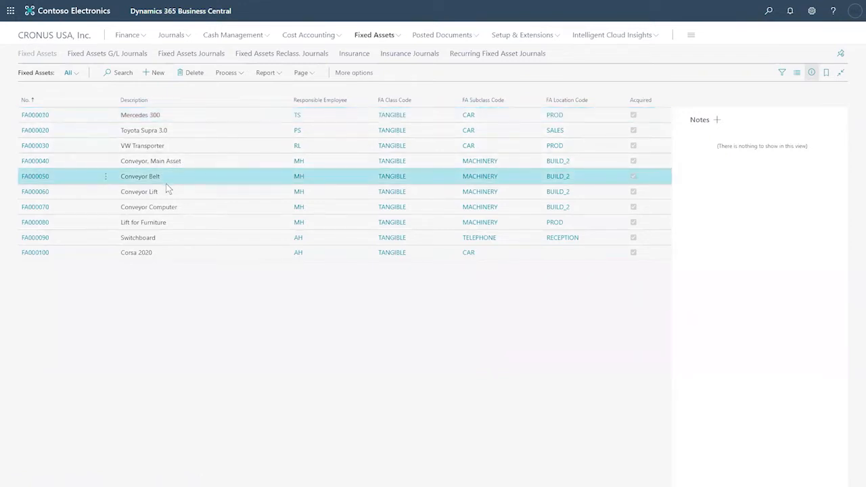
click(167, 193)
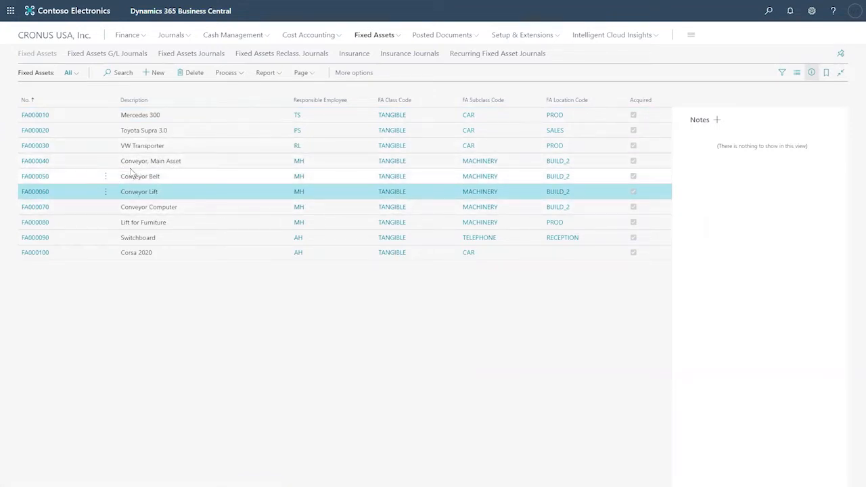
click(165, 210)
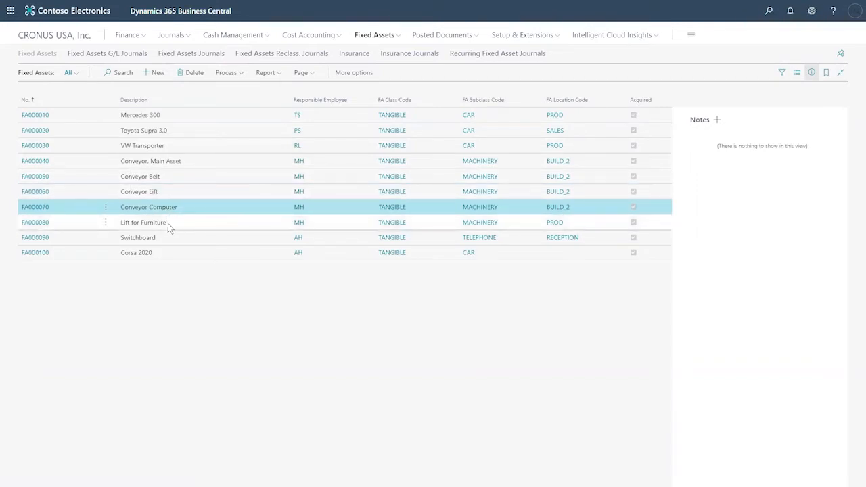
click(169, 247)
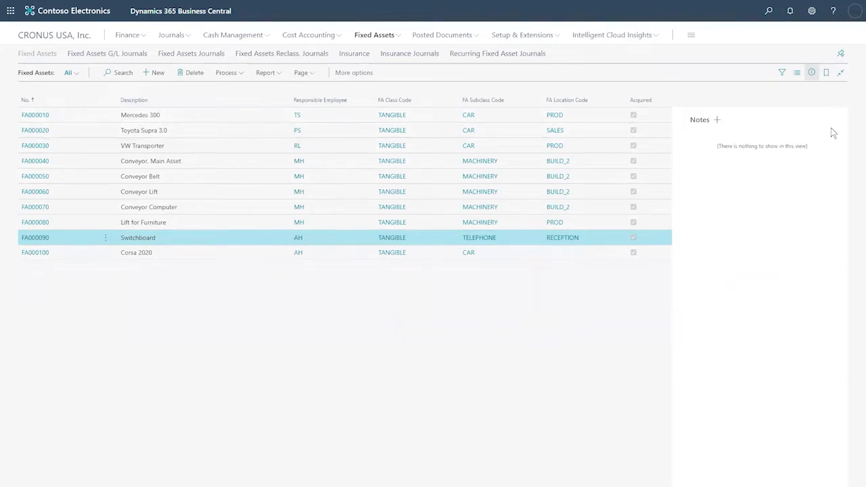
click(827, 73)
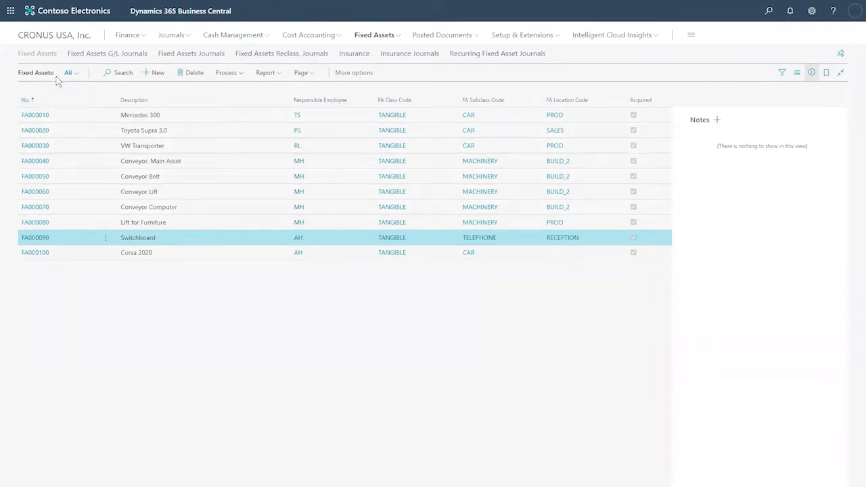
click(53, 37)
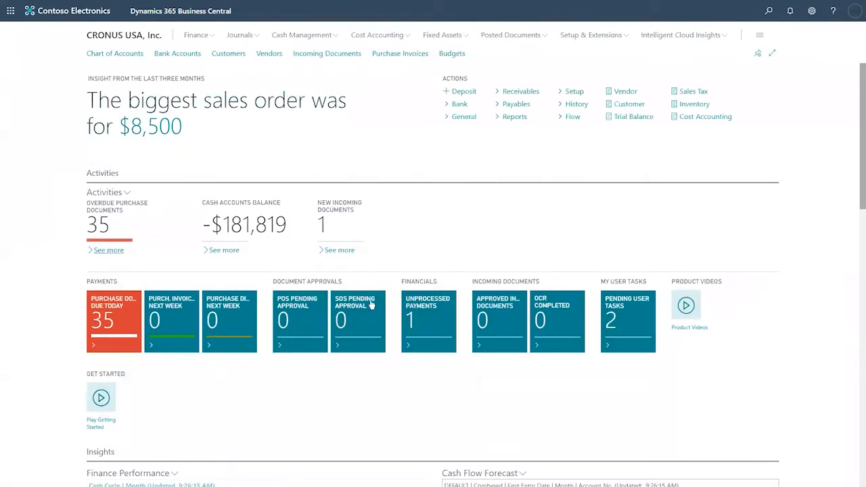
- List the seven Fixed Assets pages, from Fixed Assets to Recurring Fixed Asset Journals
click(441, 36)
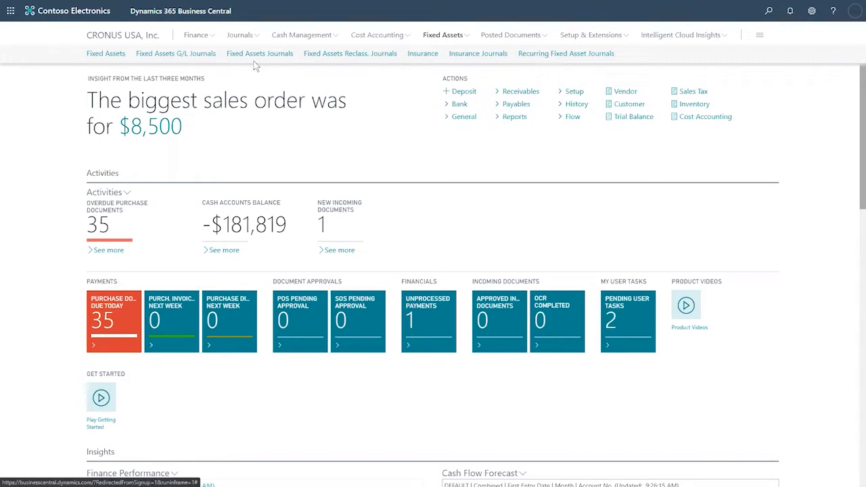
- Review the Insurance list (INS000050 Insurance for 2020), then open the Fixed Assets list
click(422, 54)
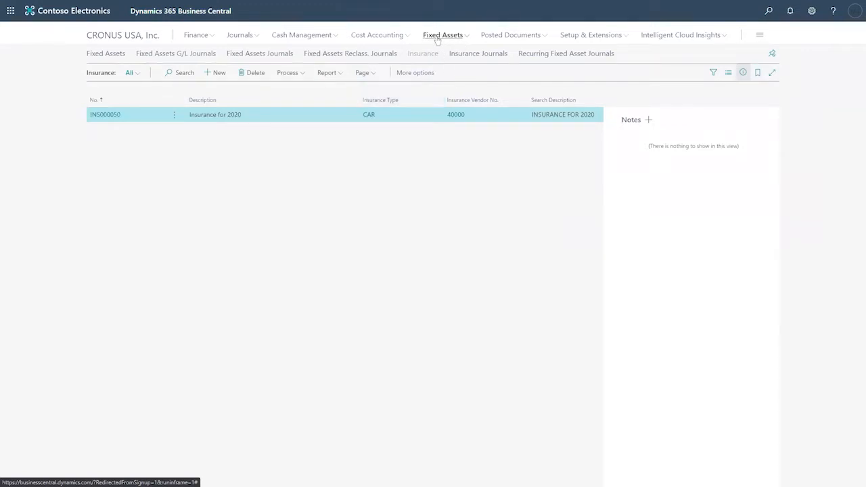
click(100, 57)
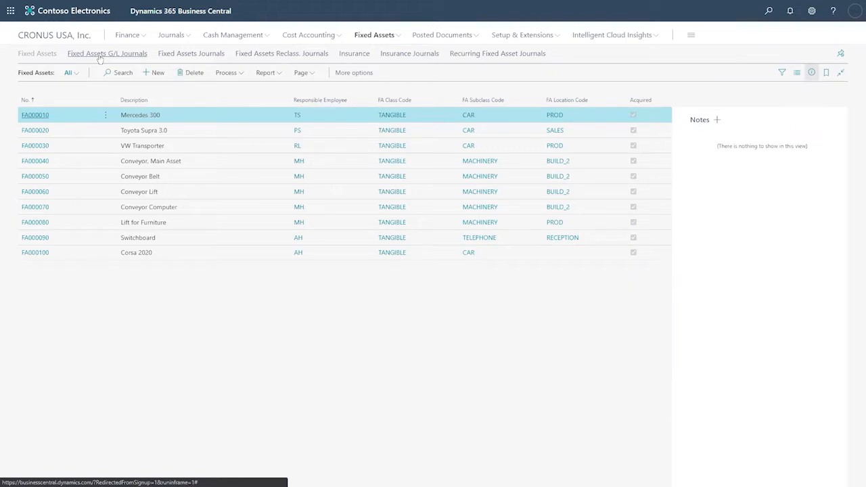
- Open FA000010 Mercedes 300's card, showing its Straight-Line book and 31,502.00 book value
click(37, 115)
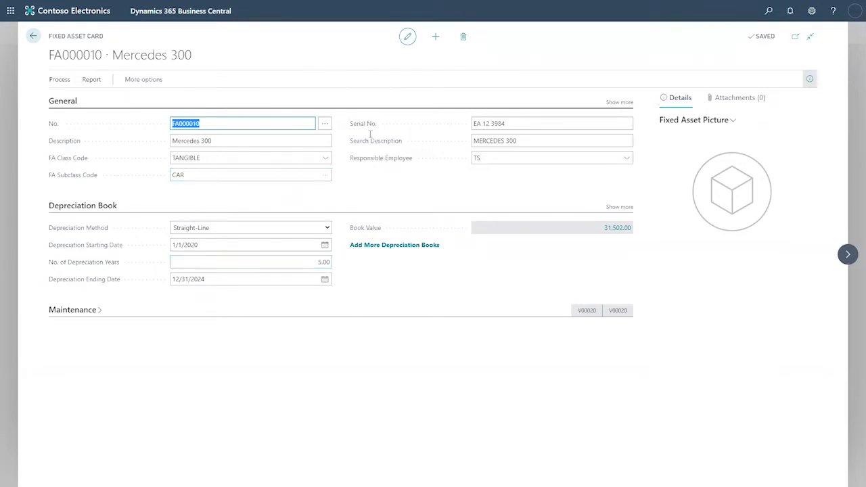
- Expand the Depreciation Book fields, select the Mercedes 300 description, and list the FA class codes
click(619, 207)
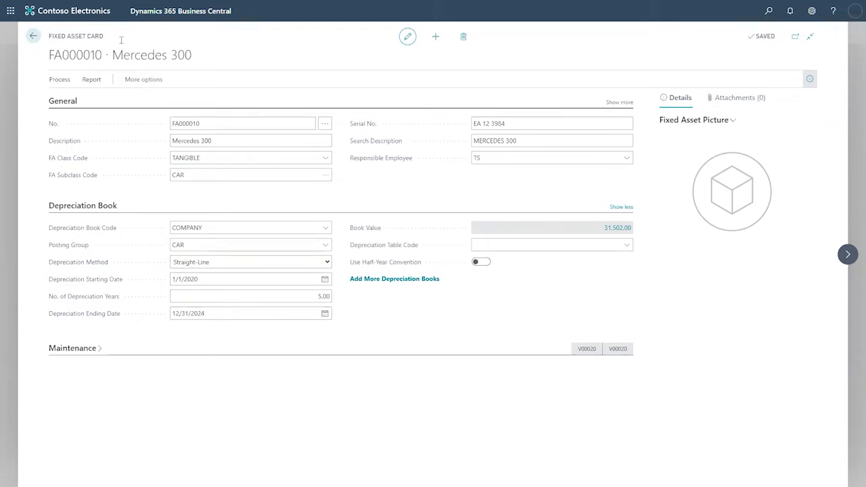
drag(203, 124, 163, 126)
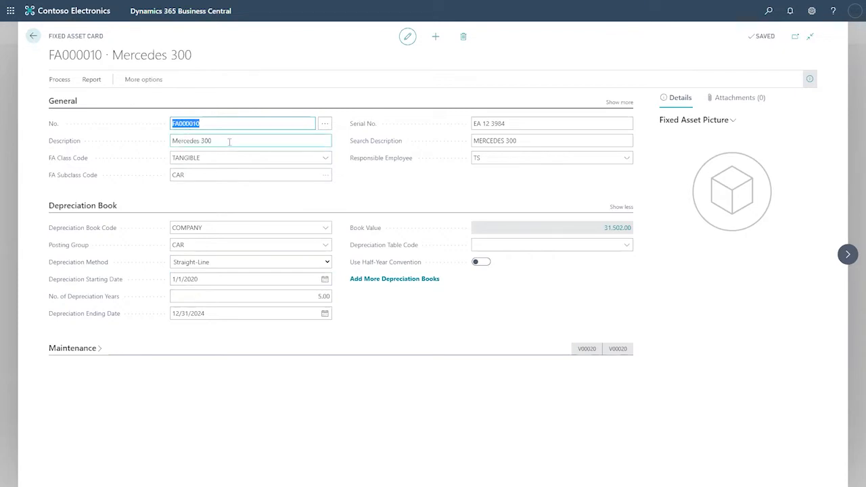
click(210, 141)
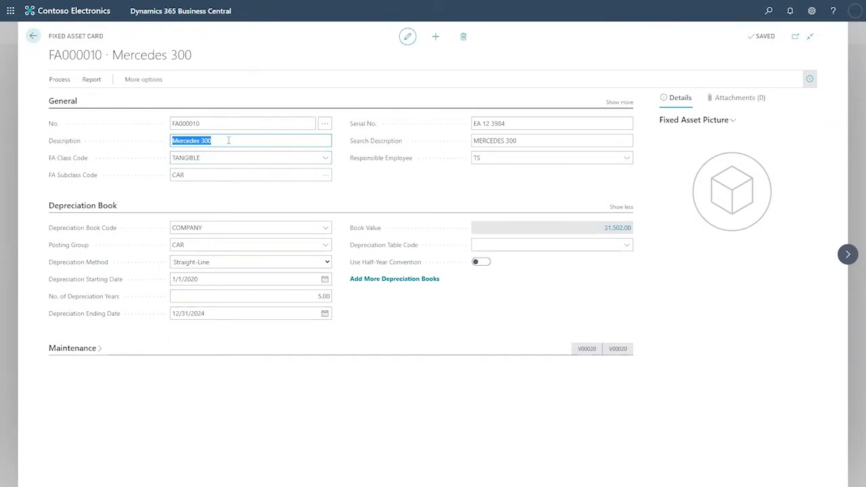
click(326, 158)
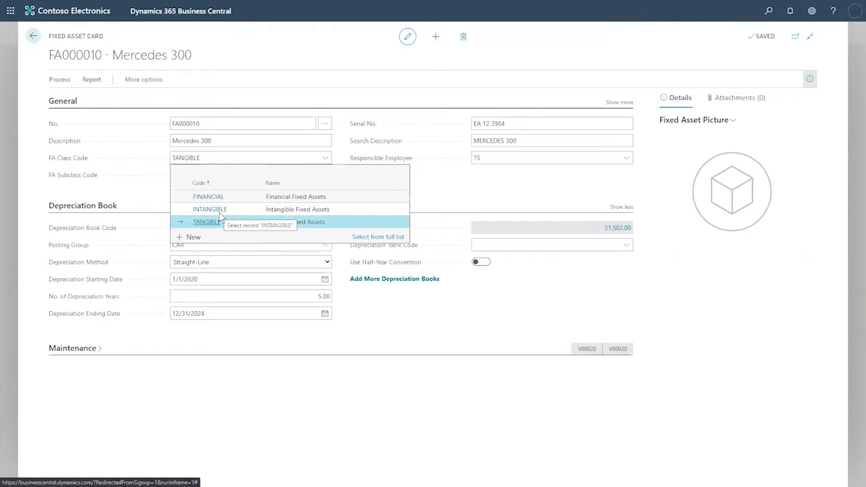
click(262, 87)
click(222, 145)
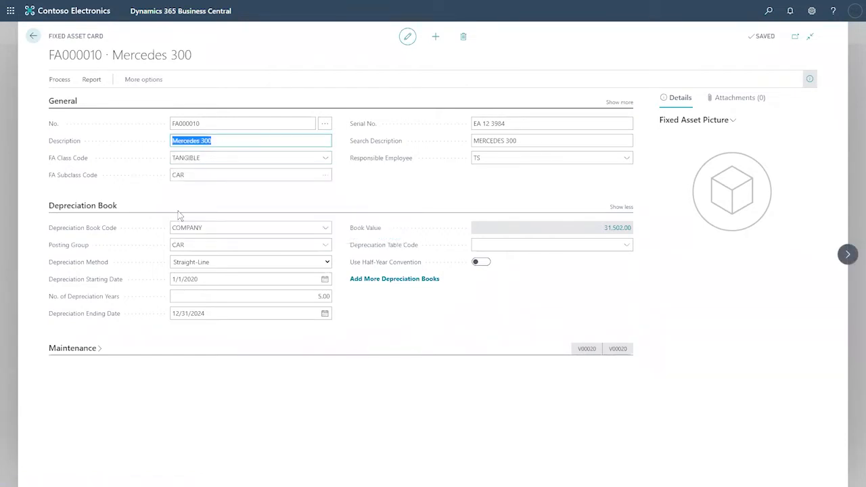
click(327, 176)
click(327, 176)
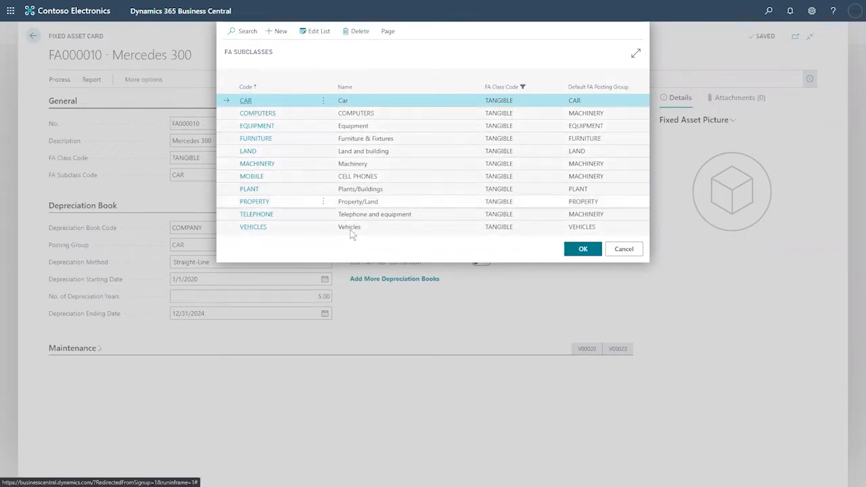
click(634, 254)
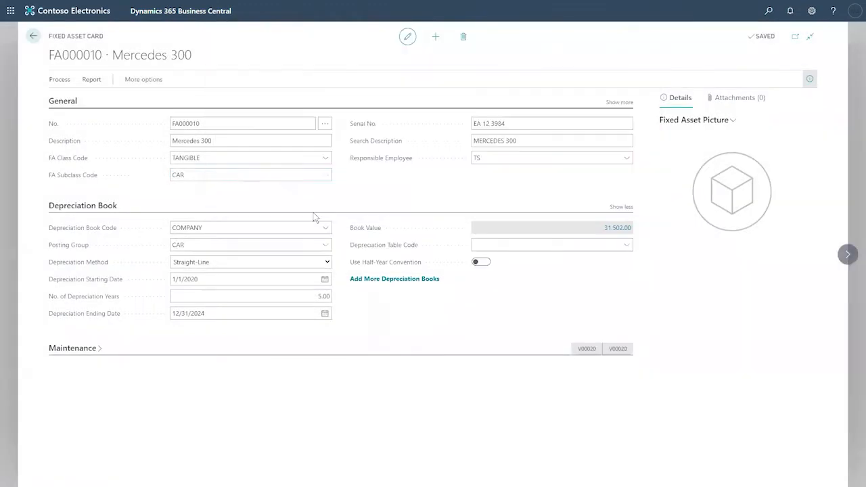
click(325, 159)
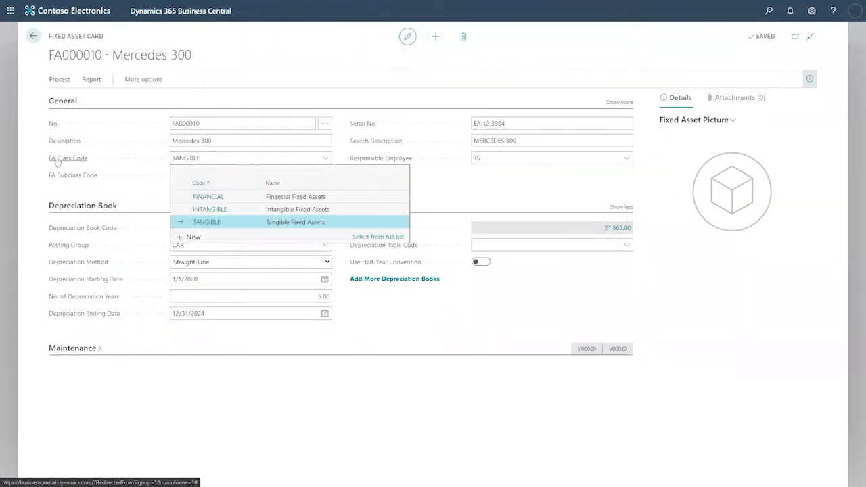
mouse_move(58, 160)
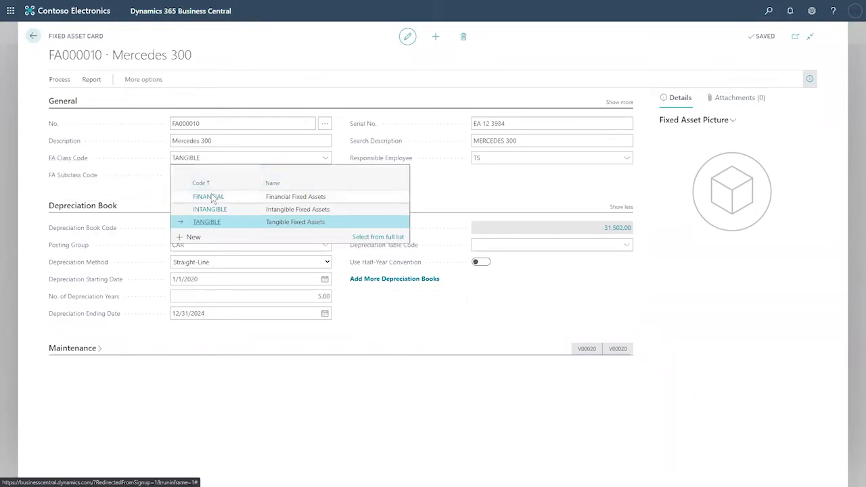
click(454, 177)
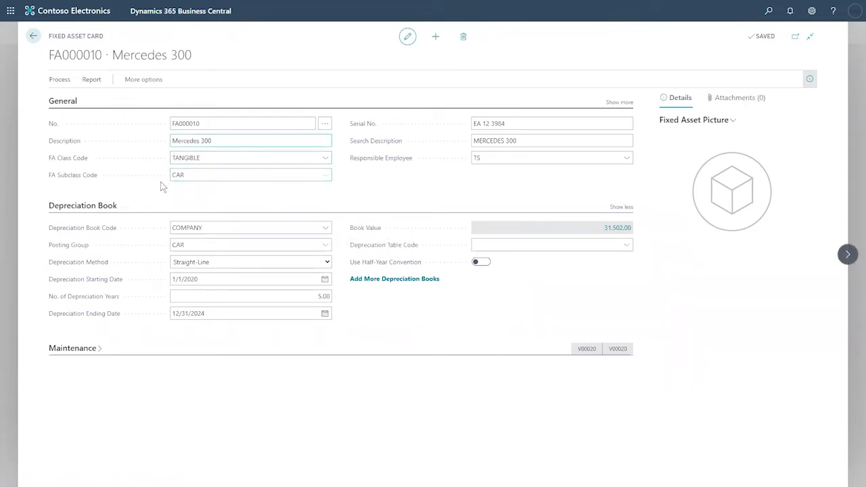
click(504, 123)
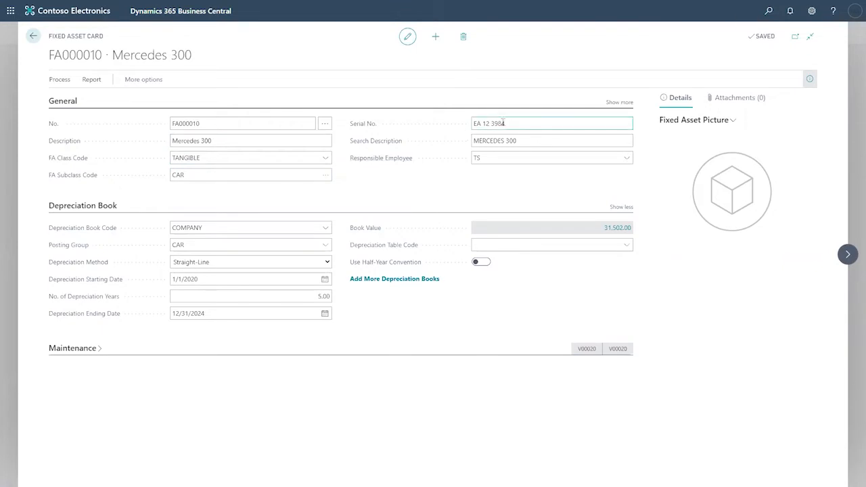
drag(515, 124, 472, 129)
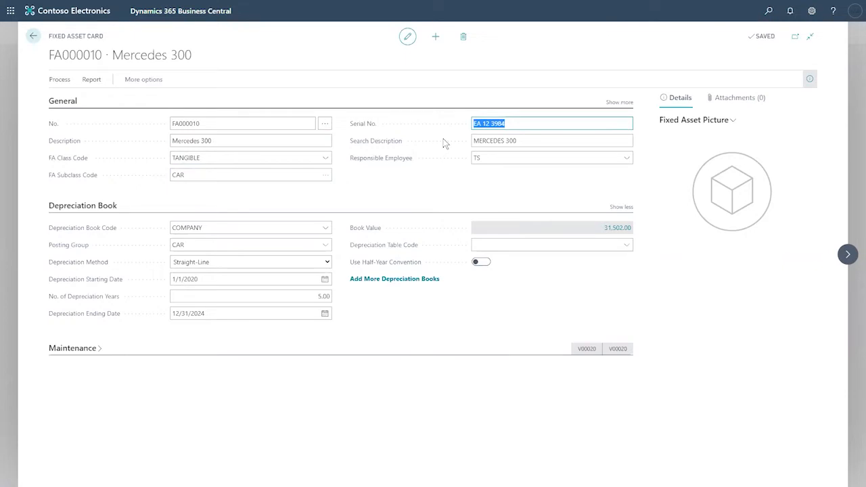
click(628, 163)
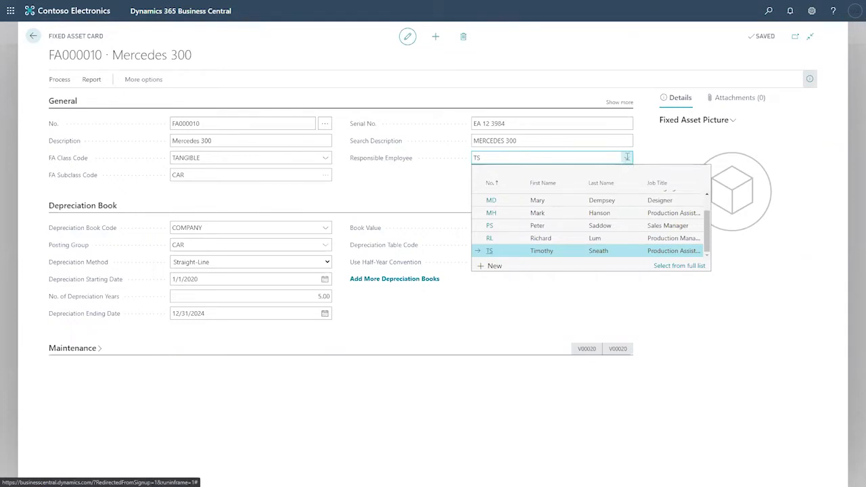
click(569, 67)
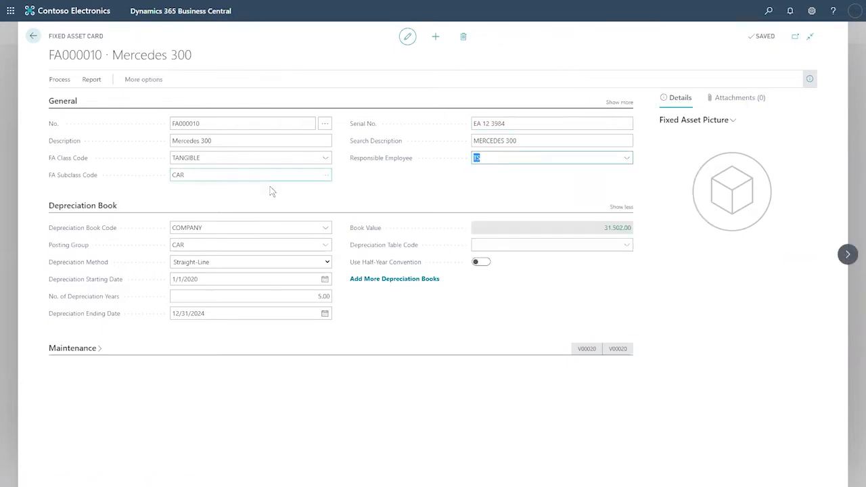
click(73, 210)
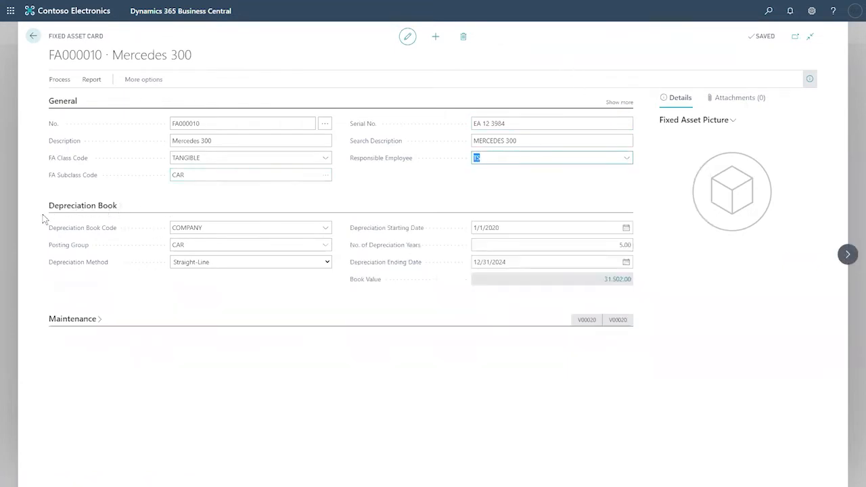
click(71, 211)
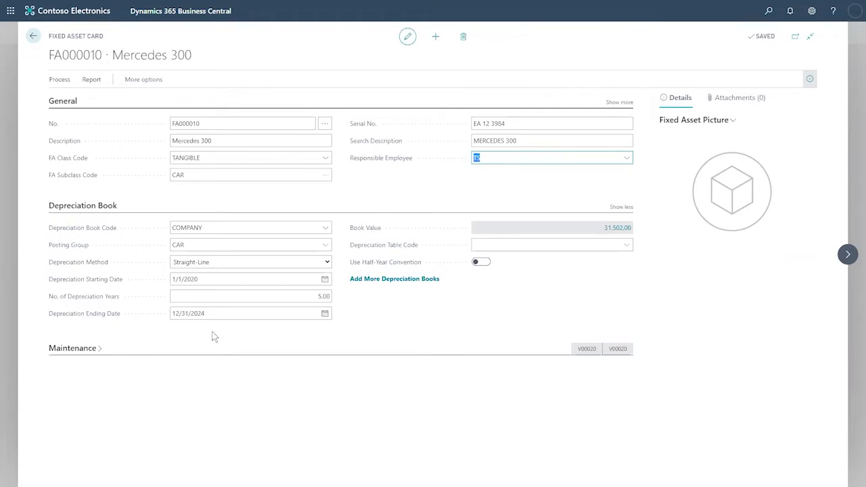
- Browse the Report and Actions menus, then open Related > Fixed Asset > Depreciation Books
click(92, 80)
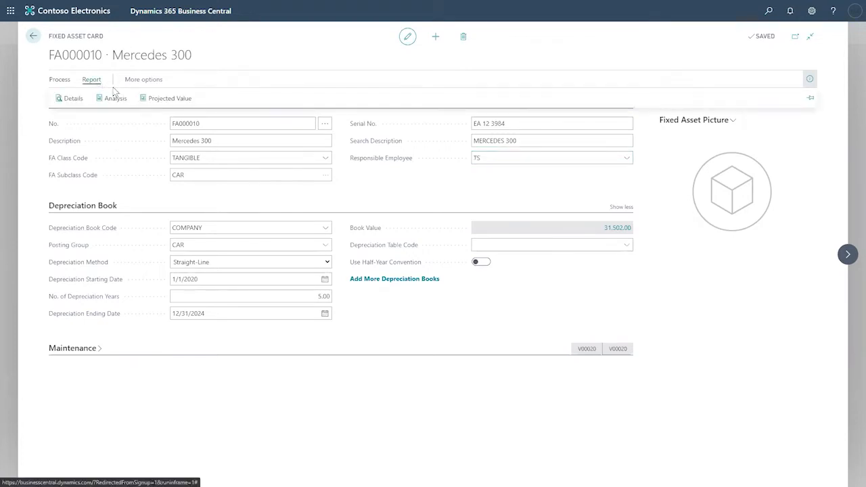
click(144, 79)
click(137, 80)
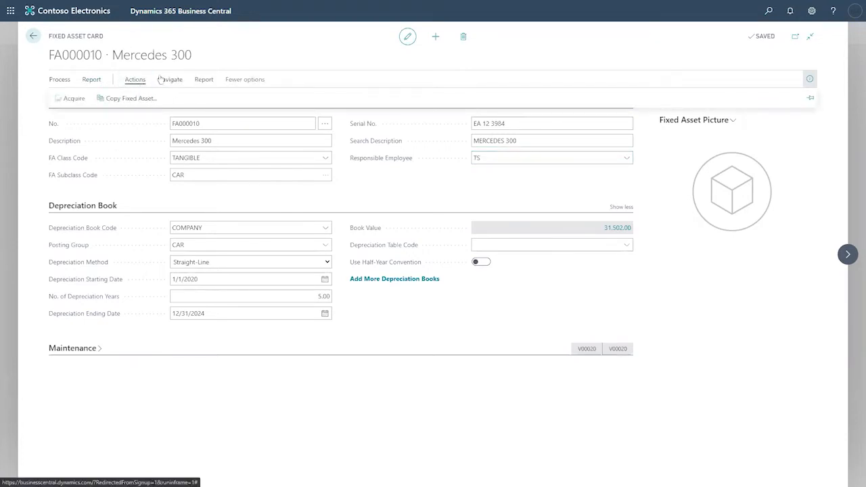
click(163, 80)
click(98, 100)
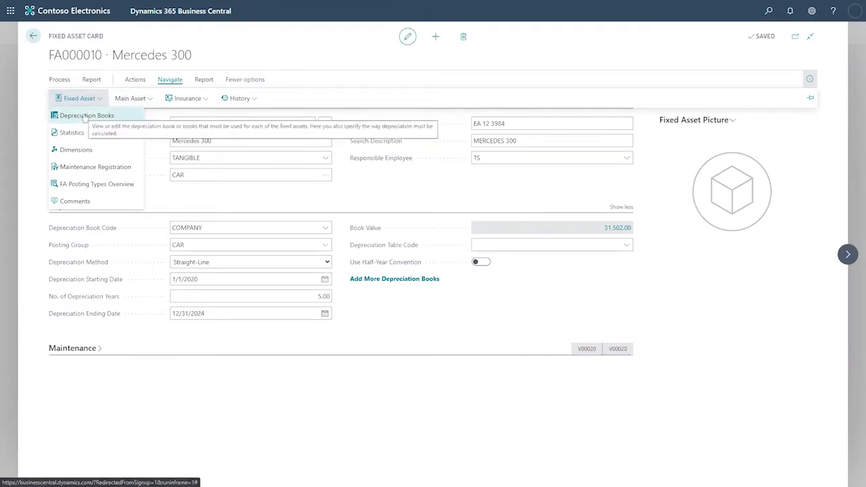
click(90, 116)
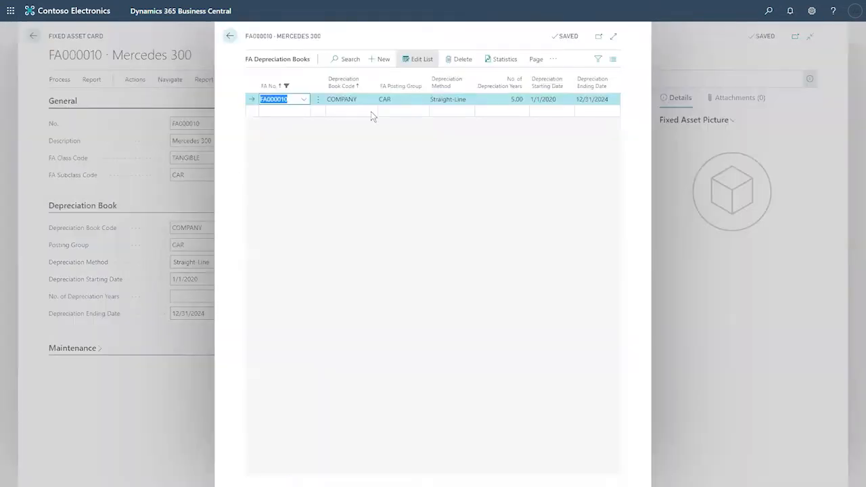
- Expand the FA Depreciation Books page full-screen and select the COMPANY book code
click(614, 36)
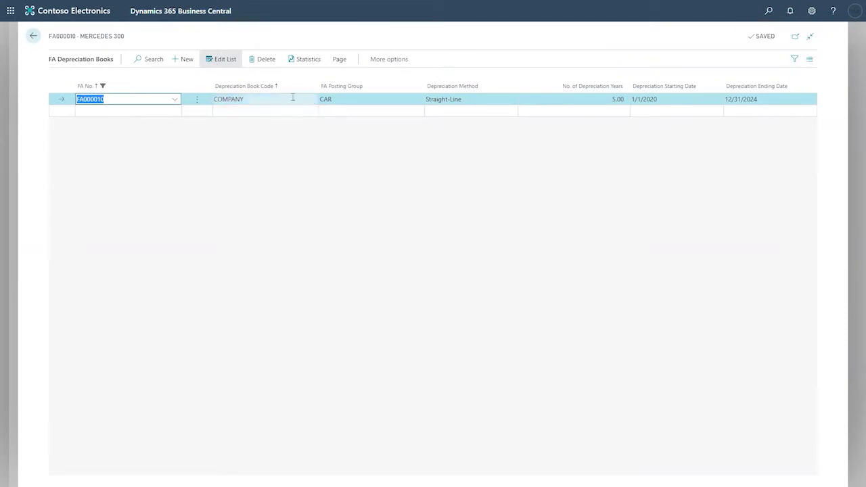
click(264, 101)
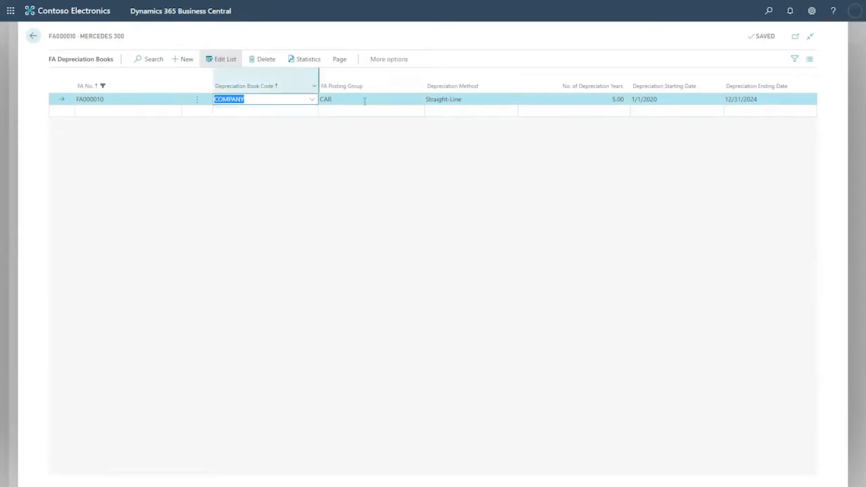
key(Tab)
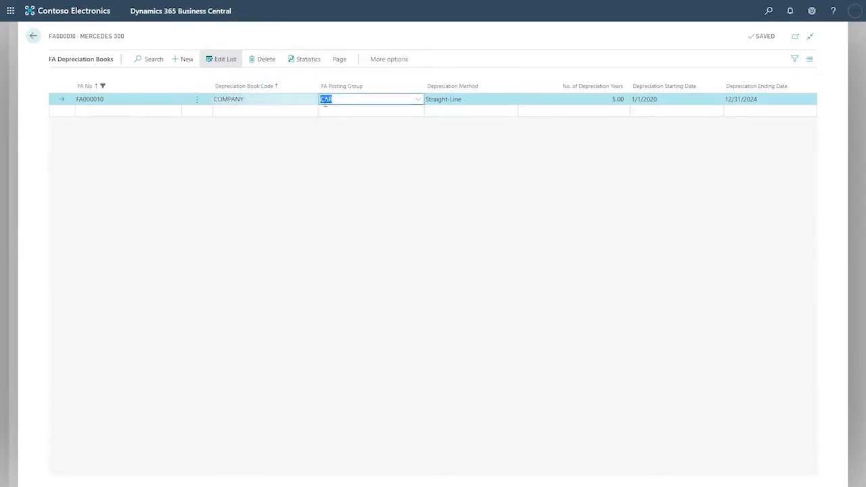
click(474, 100)
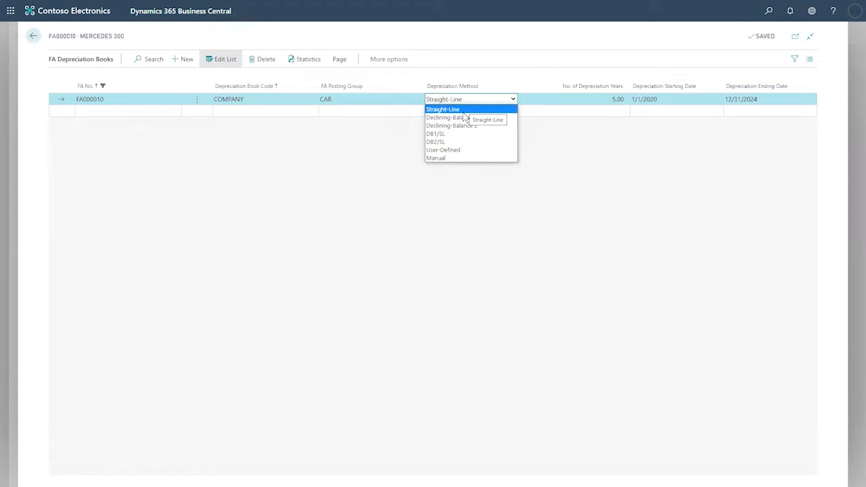
click(614, 156)
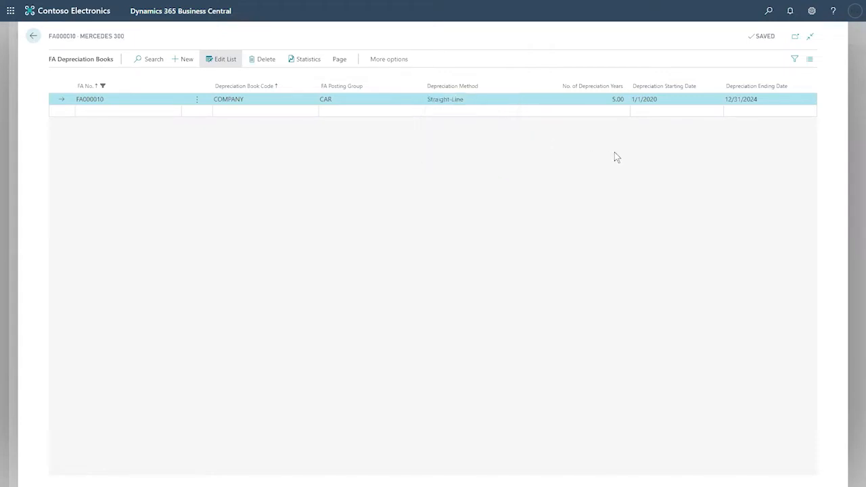
click(602, 102)
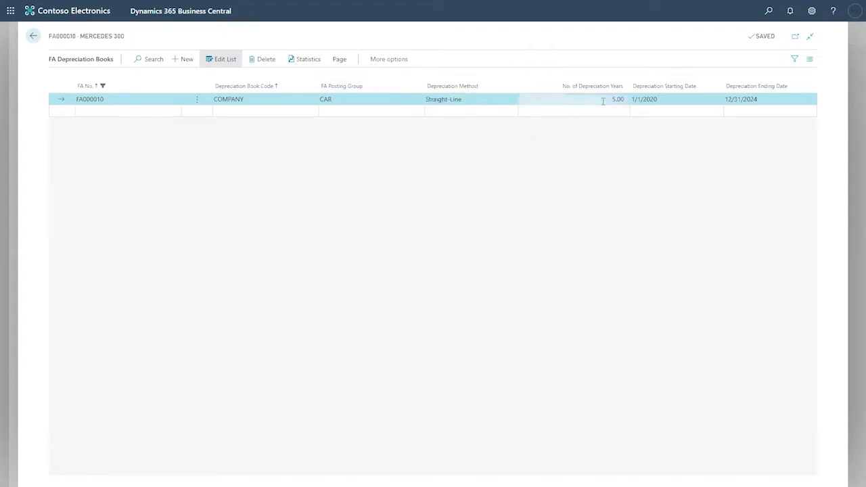
drag(602, 100, 631, 99)
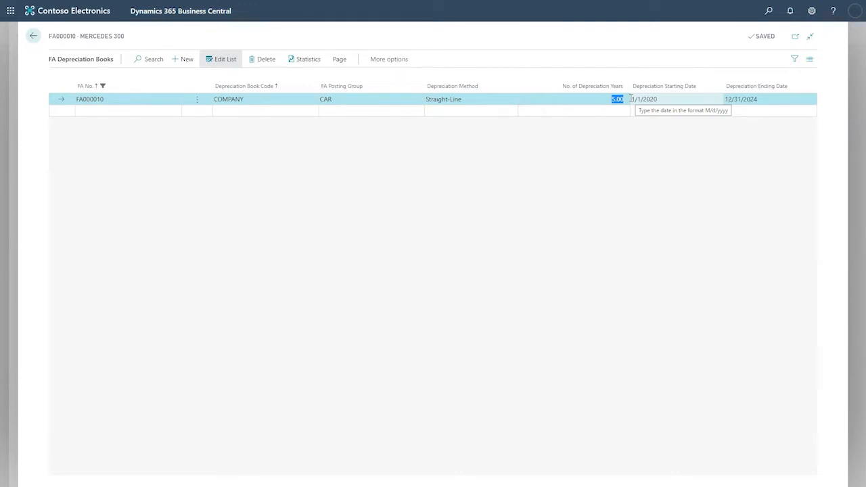
- Review the 1/1/2020 to 12/31/2024 depreciation dates, then return to the FA000010 Mercedes 300 card
click(668, 100)
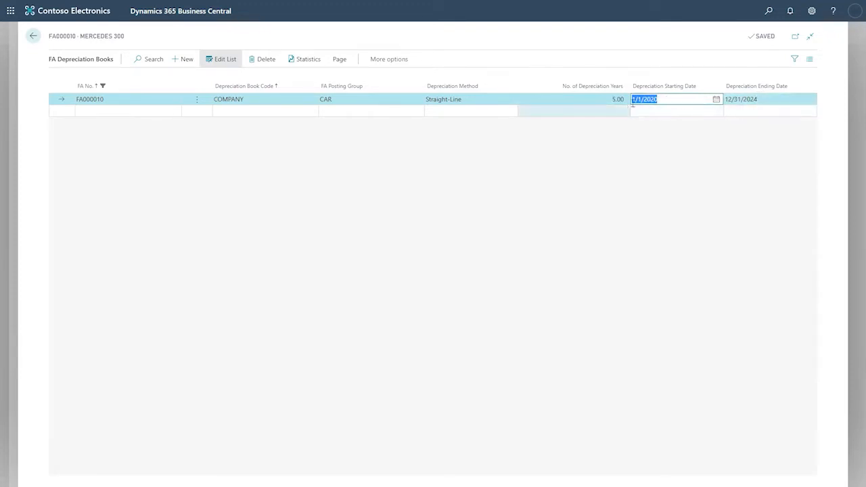
click(763, 100)
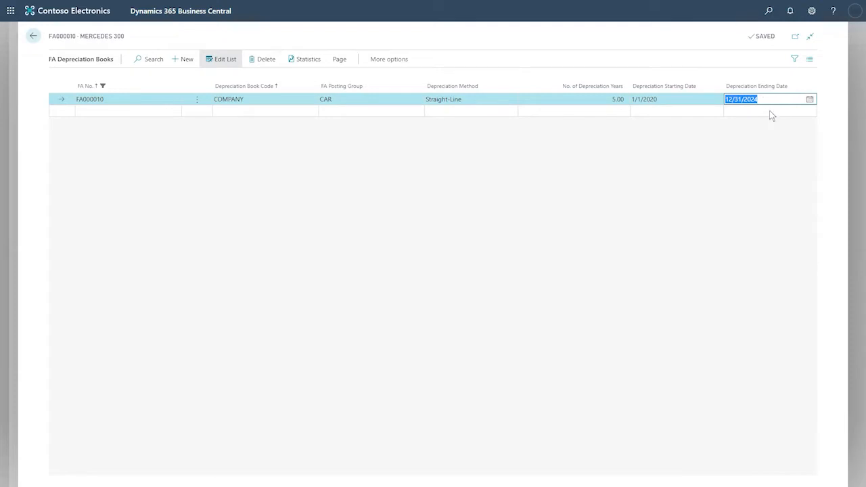
click(33, 37)
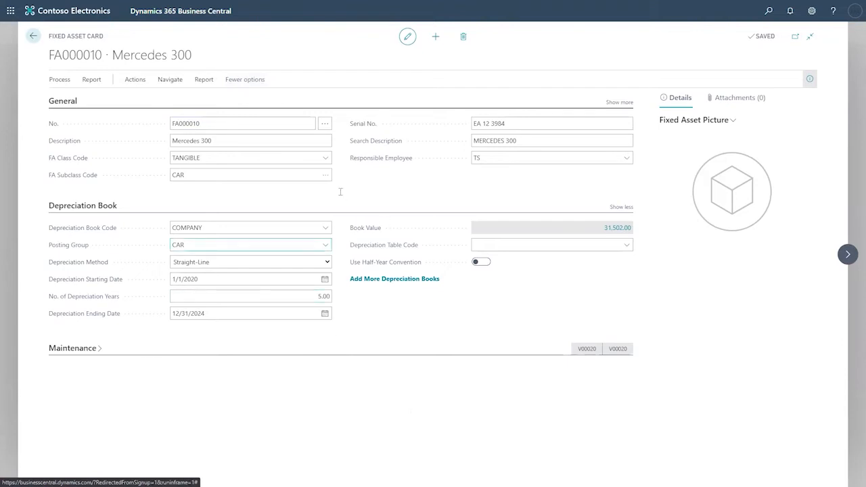
- Check the COMPANY depreciation book code and CAR posting group, then go back to the Fixed Assets list
click(203, 228)
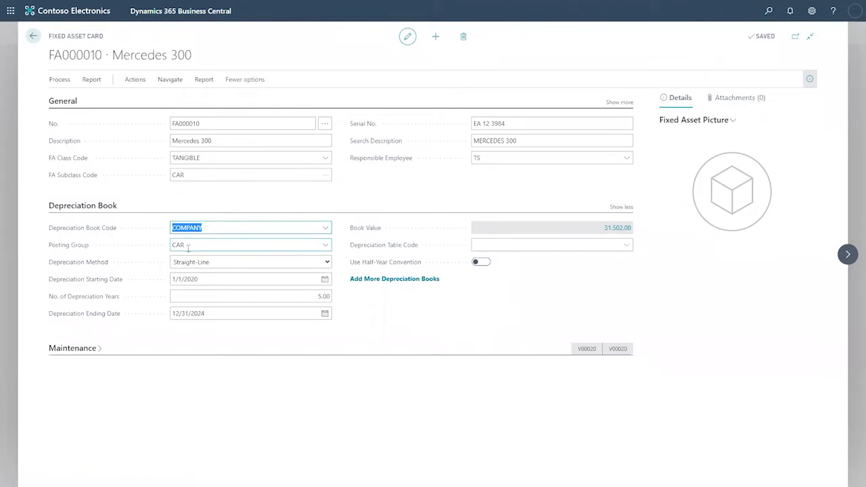
click(188, 247)
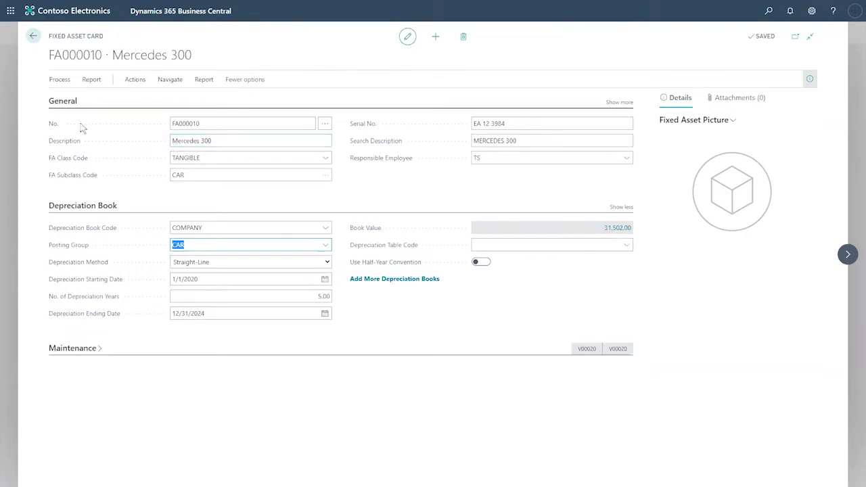
click(34, 36)
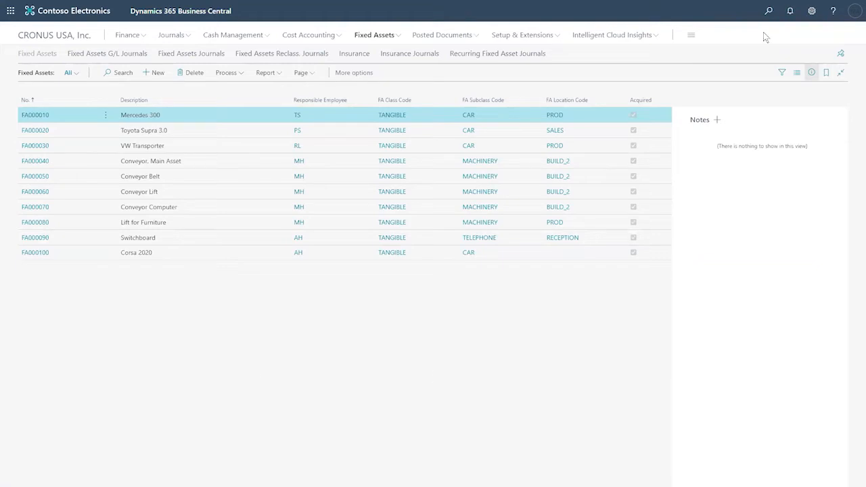
- Search Tell Me for 'fixed' and open the Fixed Asset Setup page
click(768, 11)
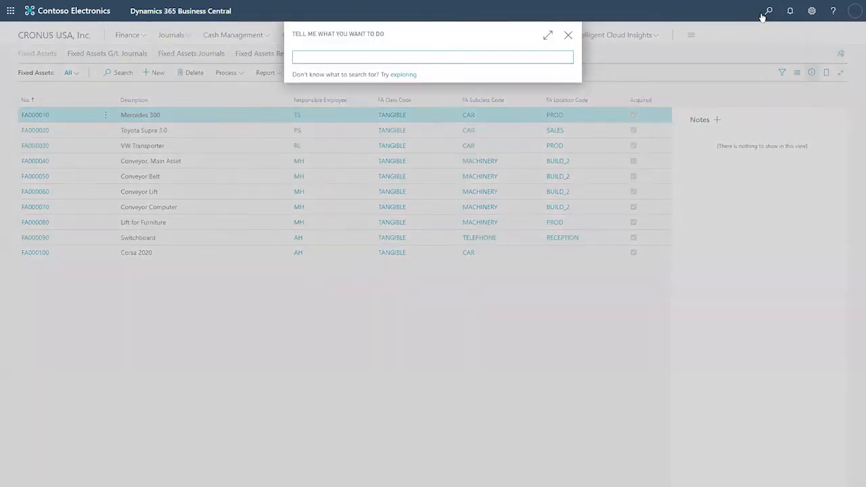
text(set up)
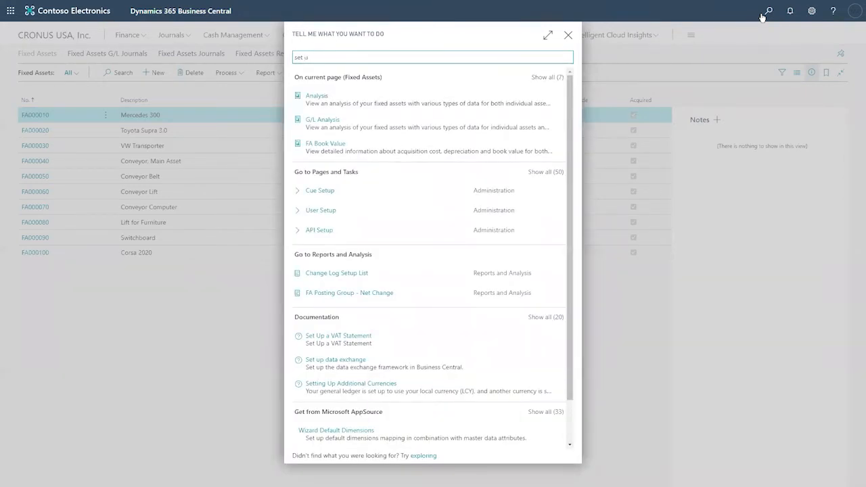
key(BackSpace)
key(BackSpace)
key(BackSpace)
key(BackSpace)
key(BackSpace)
text(fi)
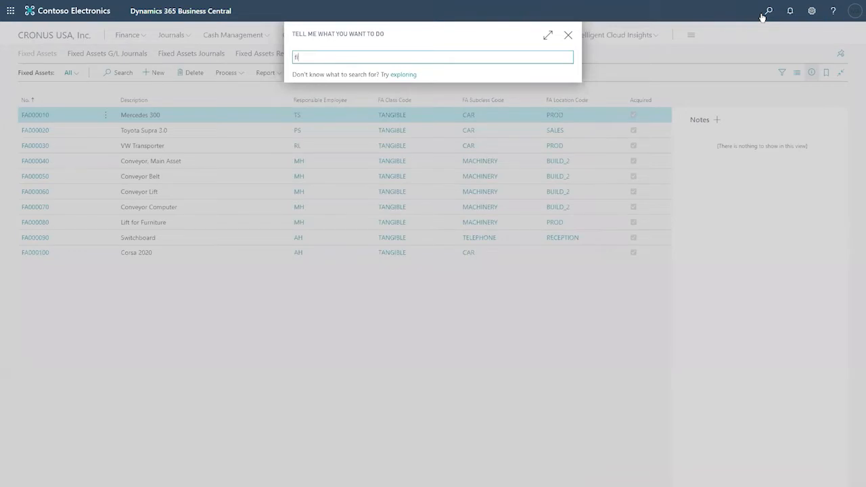
text(xed)
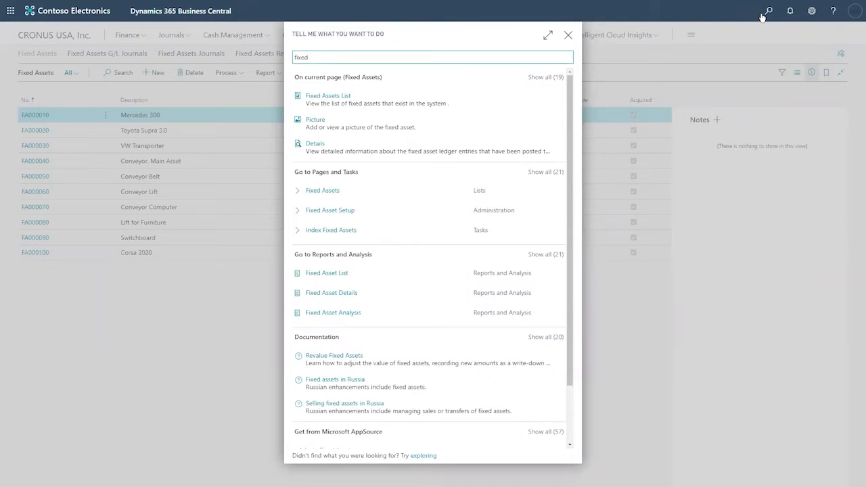
click(329, 210)
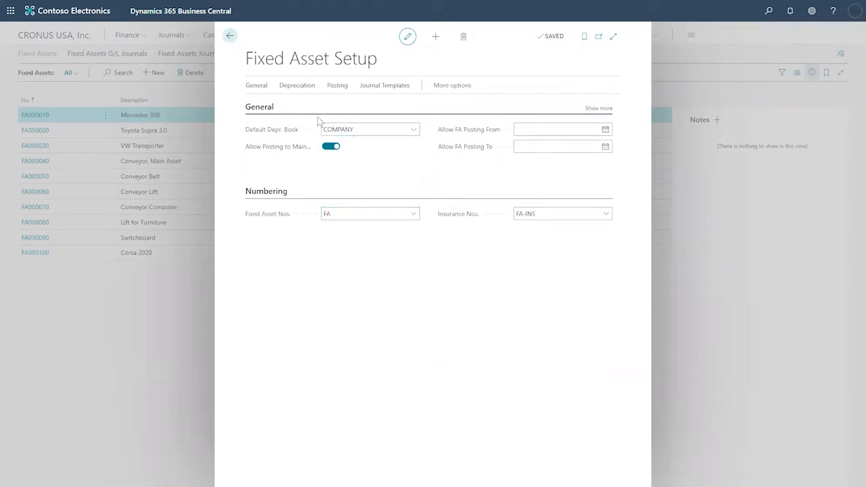
- Look over the Default Depr. Book choices without changing COMPANY, then open the Depreciation Books list
click(413, 129)
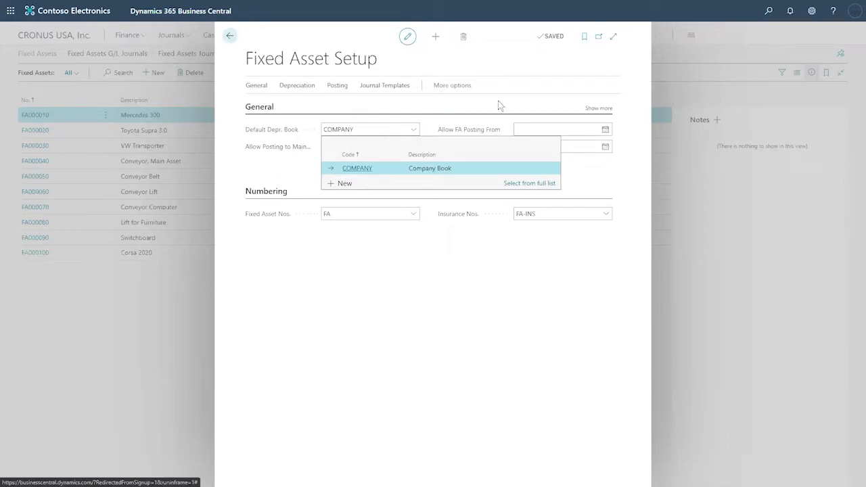
click(524, 67)
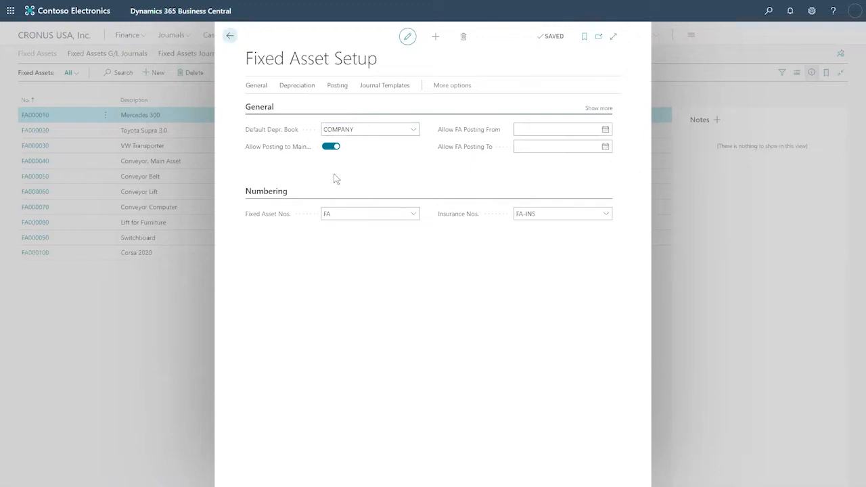
click(304, 90)
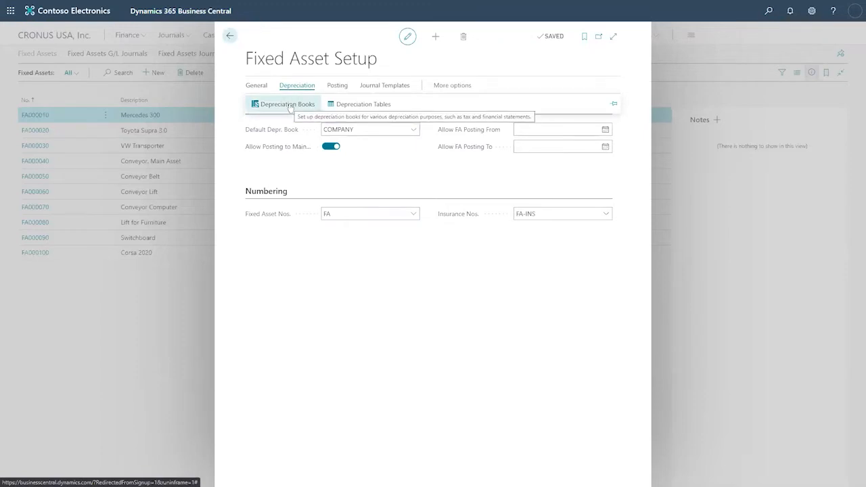
click(290, 107)
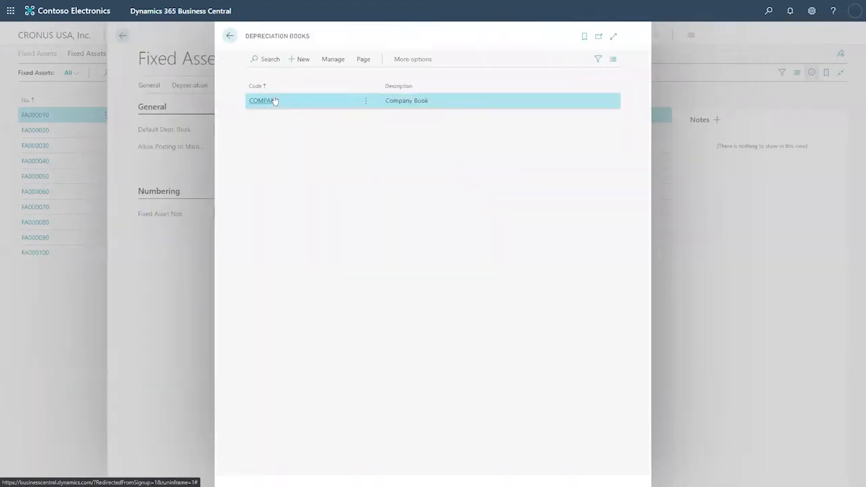
- Open the COMPANY depreciation book card and highlight its 'COMPANY · Company Book' title
click(261, 100)
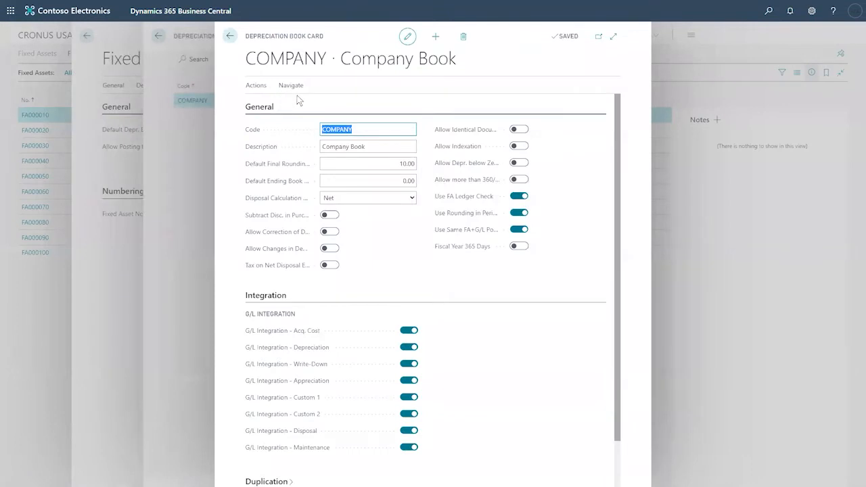
drag(458, 65, 428, 65)
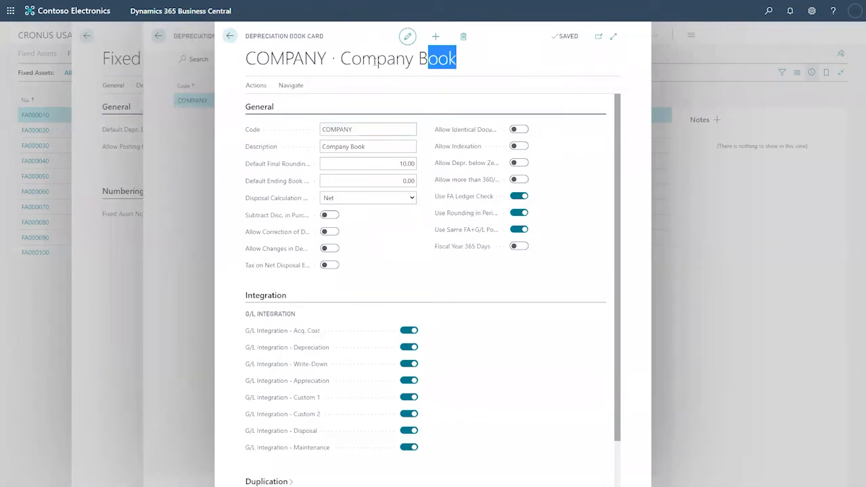
drag(376, 63, 238, 66)
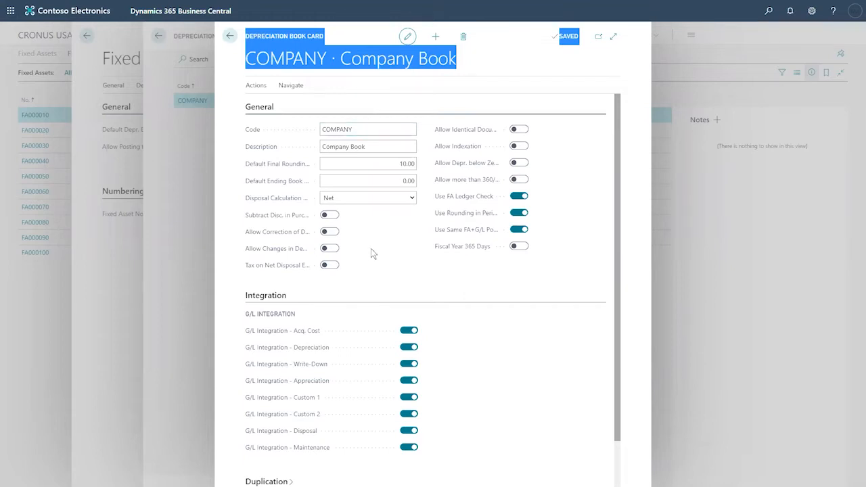
scroll(371, 248, down, 1)
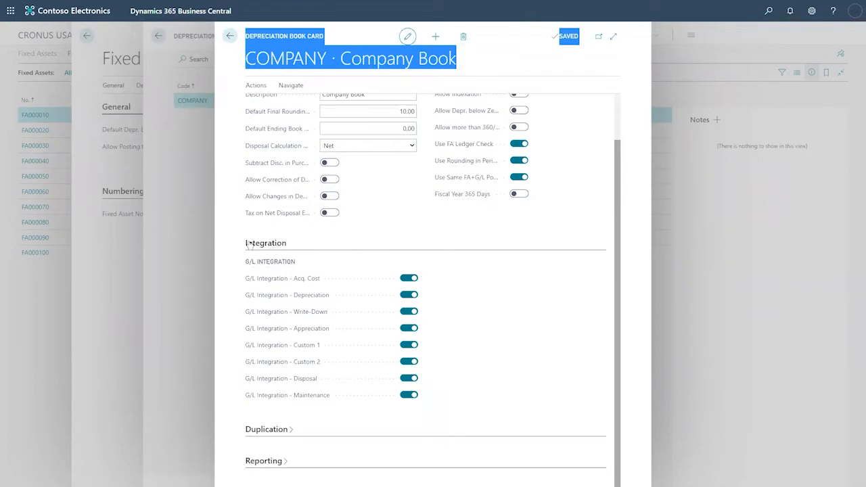
drag(243, 248, 269, 247)
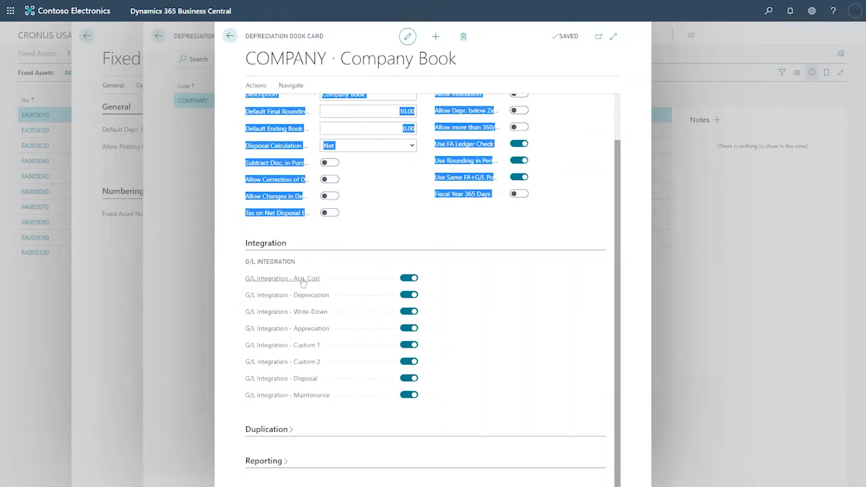
mouse_move(298, 284)
mouse_move(321, 364)
mouse_move(316, 383)
mouse_move(313, 400)
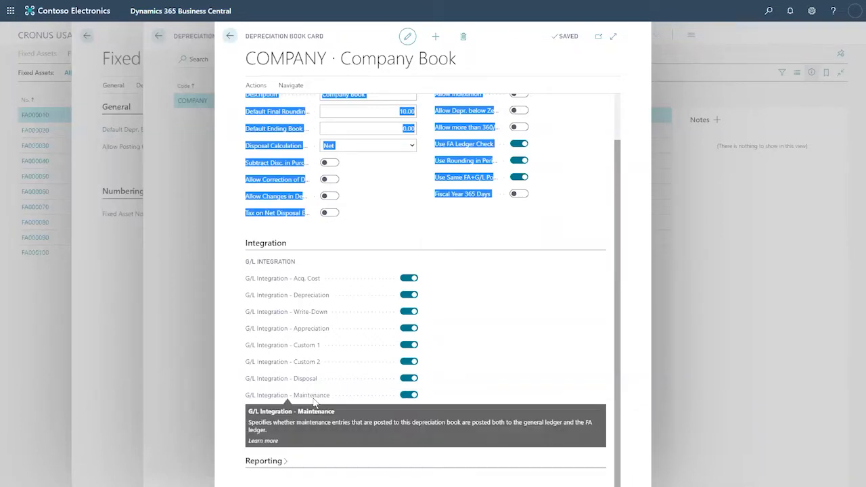
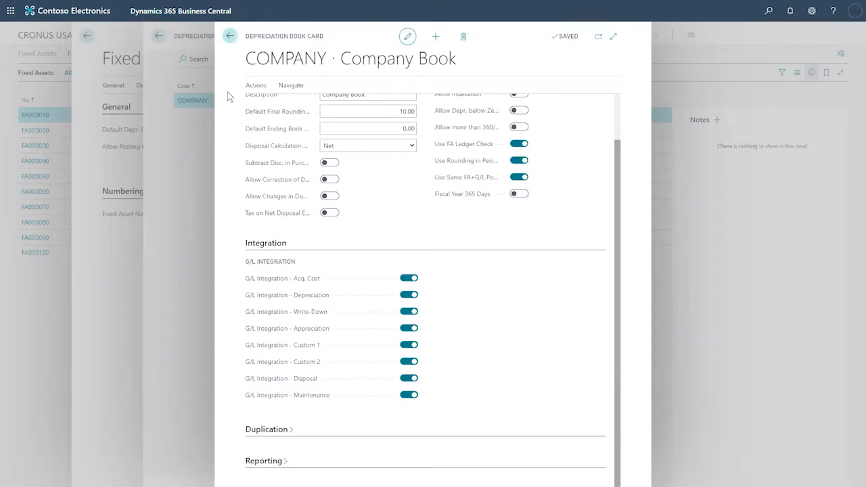
- Close the COMPANY depreciation book card and Fixed Asset Setup, then start a new fixed asset
click(230, 36)
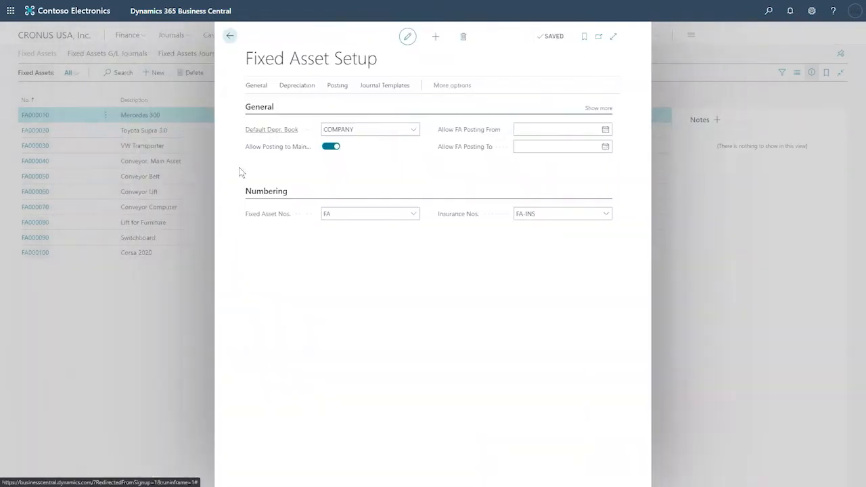
click(231, 36)
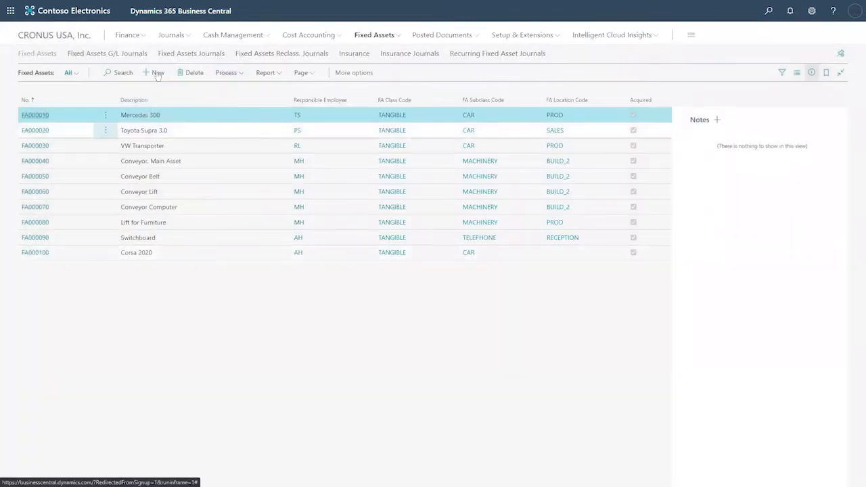
click(158, 73)
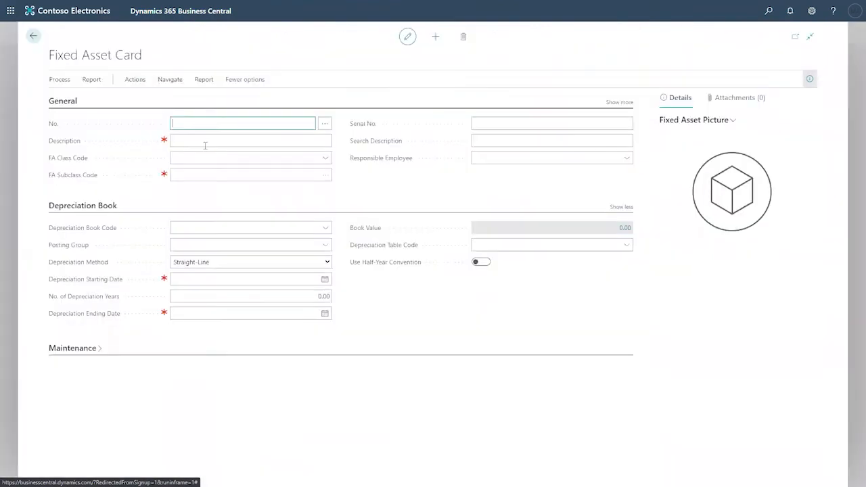
- Enter 'BMW Serie X M' as the description of new fixed asset FA000110
click(203, 142)
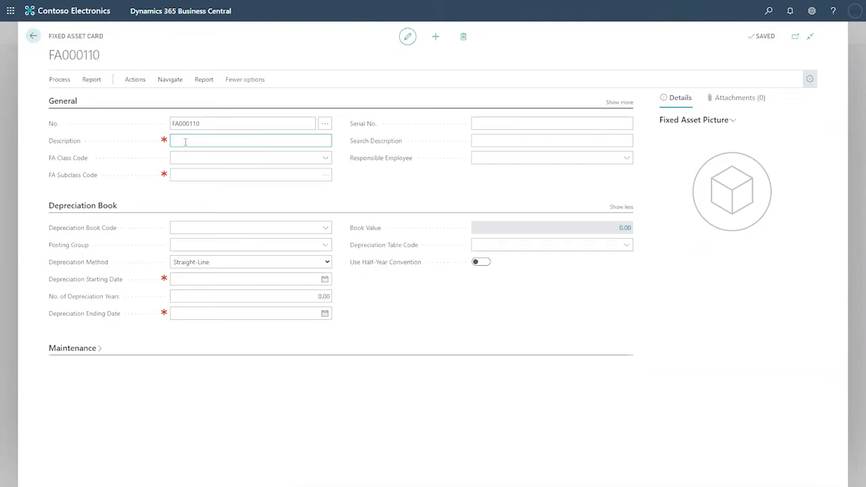
text(BMW Serie X)
text(M)
click(186, 158)
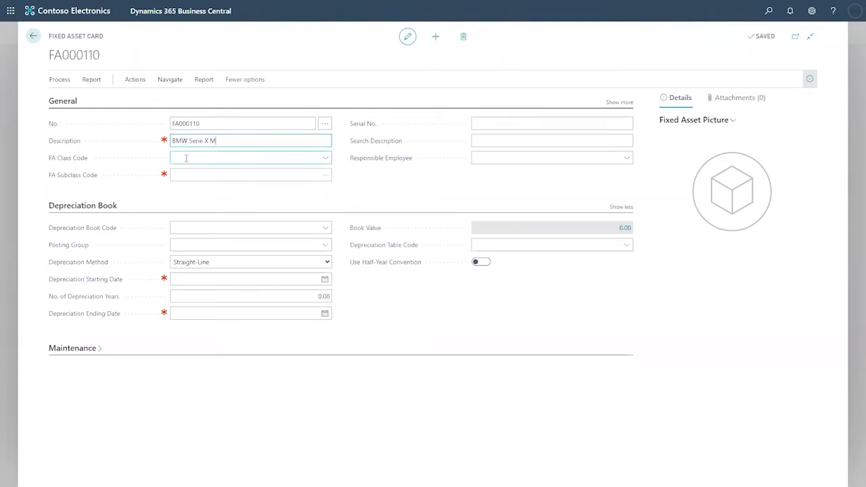
click(326, 159)
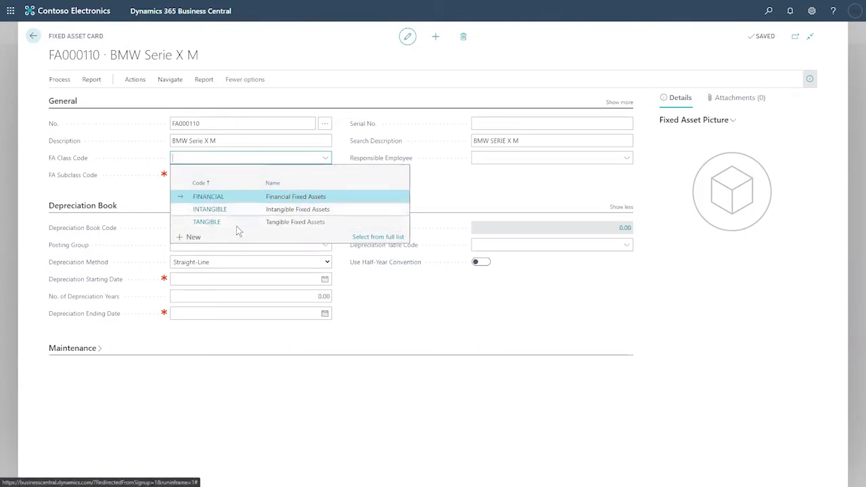
- Give FA000110 class TANGIBLE and subclass CAR, filling in book COMPANY and posting group CAR
click(284, 221)
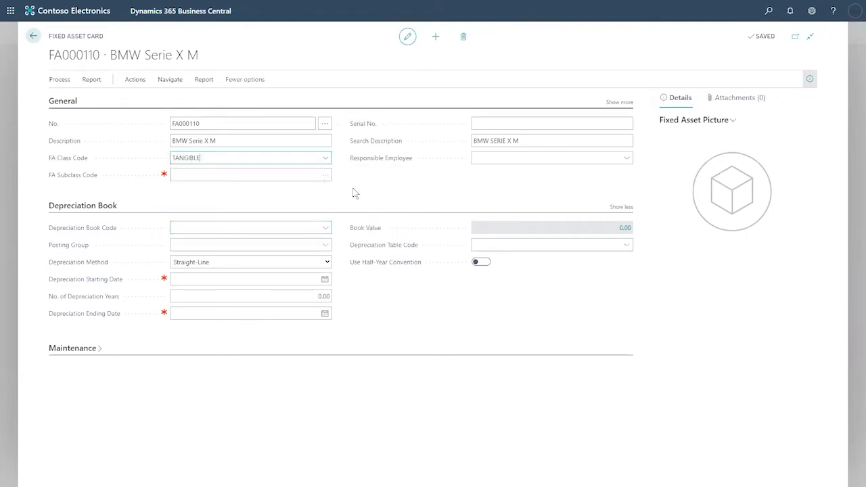
click(326, 177)
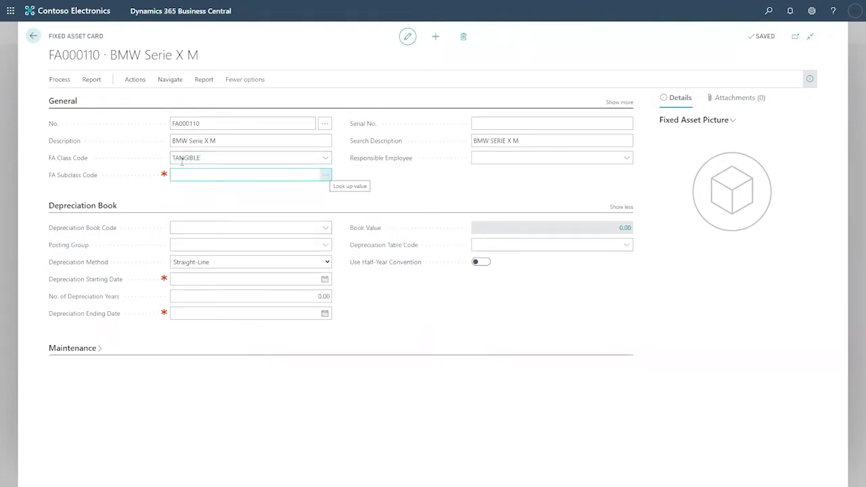
drag(210, 158, 175, 159)
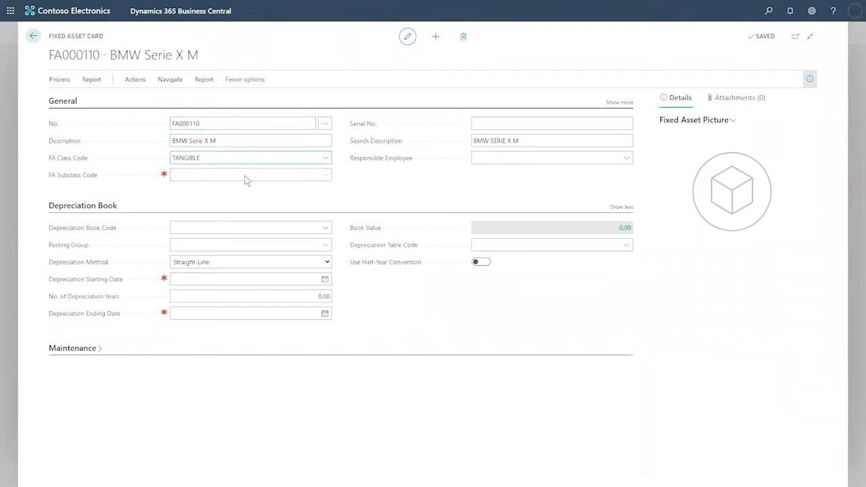
click(325, 176)
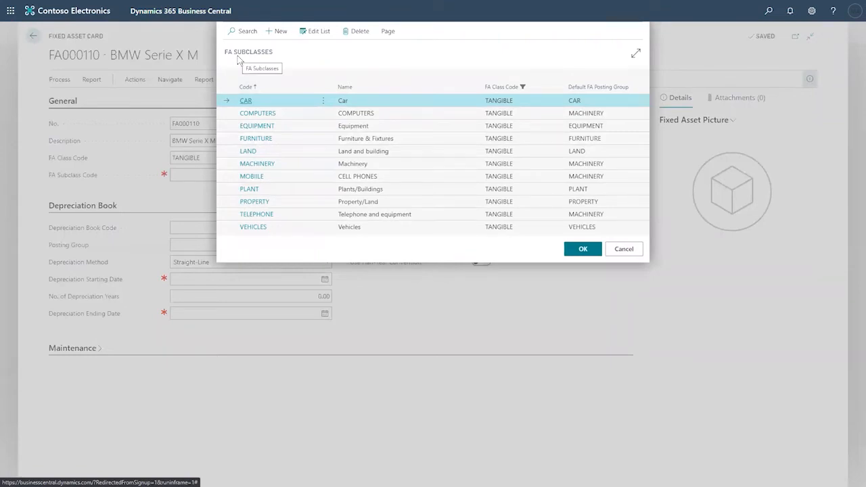
click(577, 250)
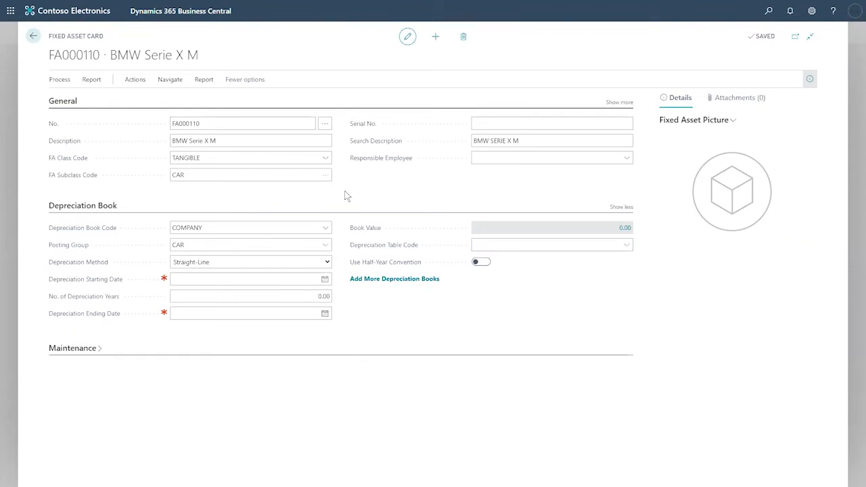
- Enter serial number 999999999_NOE for the asset
click(521, 126)
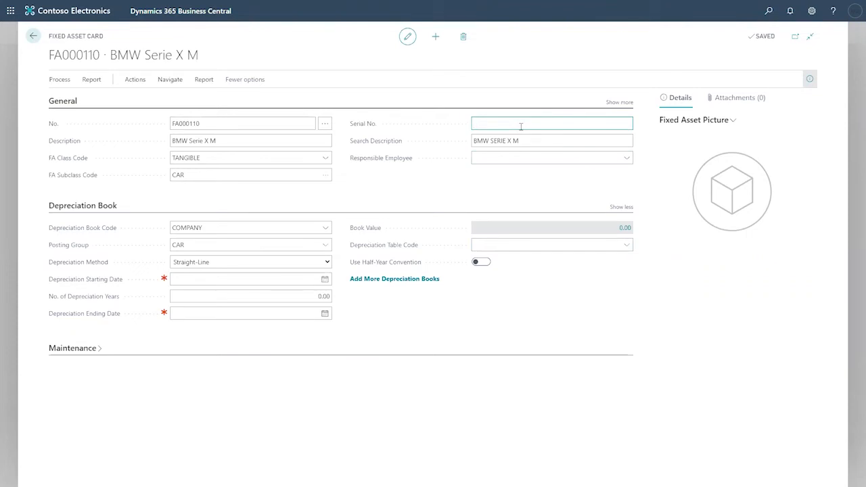
text(999999999)
text(/Noe)
key(BackSpace)
key(BackSpace)
key(BackSpace)
text(_NOE)
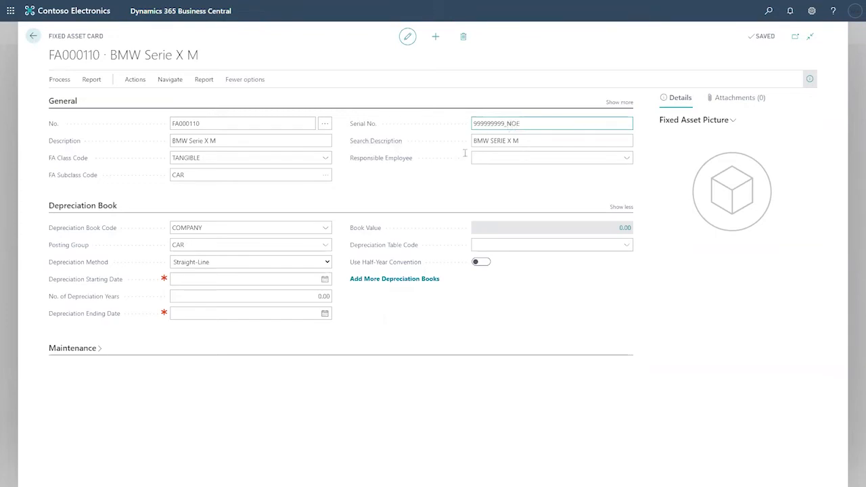
click(520, 141)
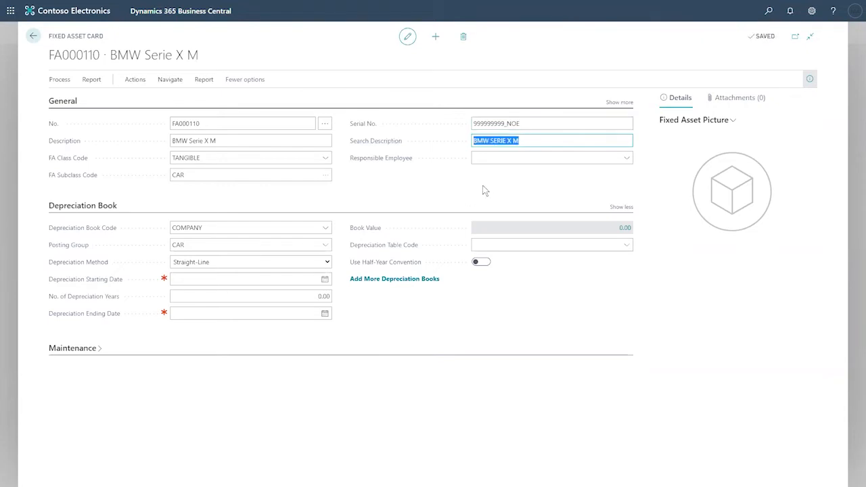
- Make the managing director the asset's responsible employee
click(627, 159)
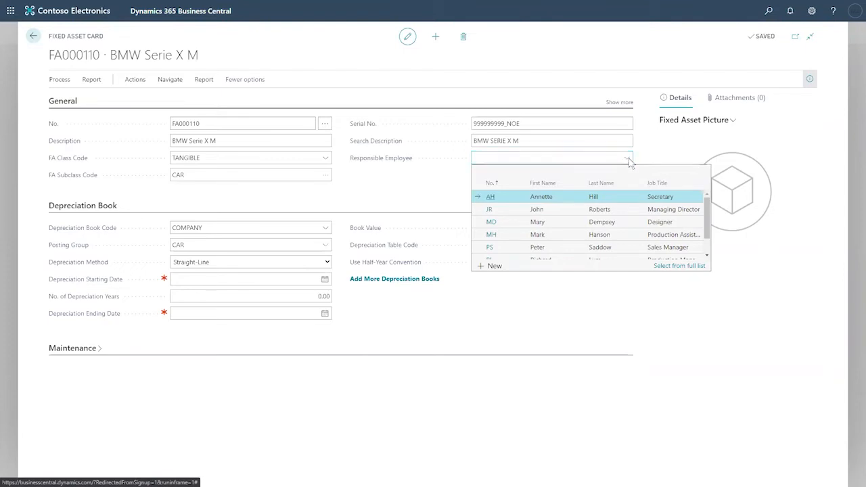
click(566, 216)
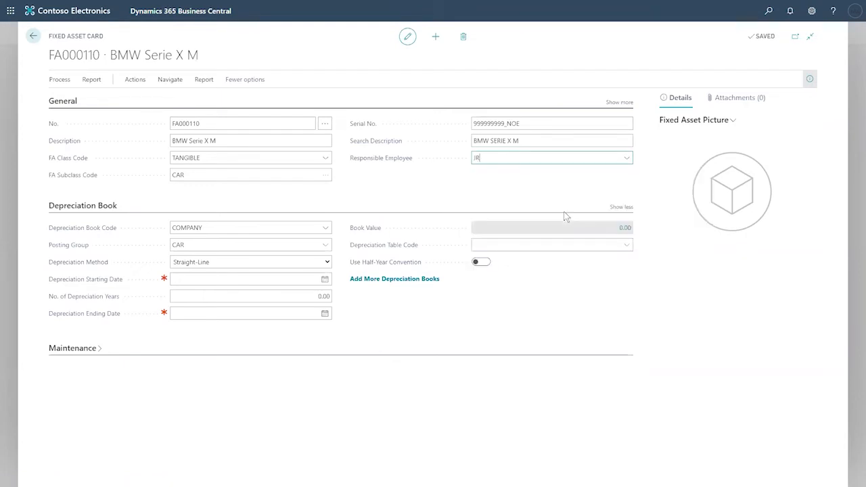
click(628, 159)
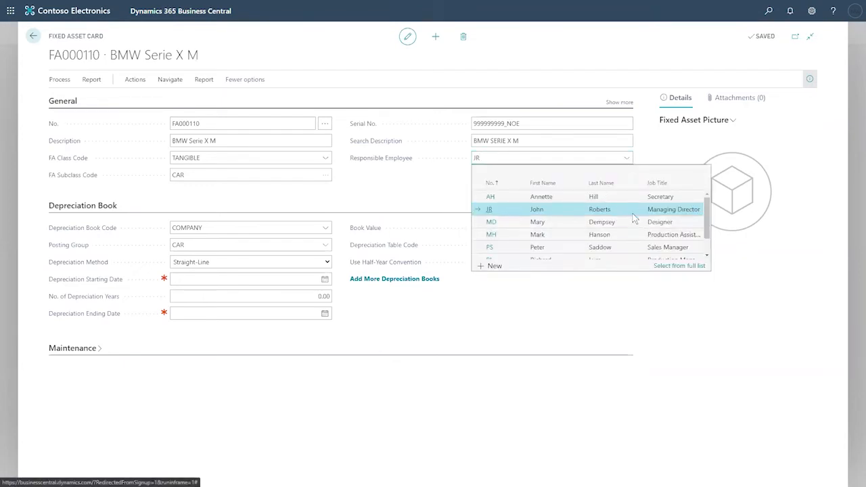
click(446, 176)
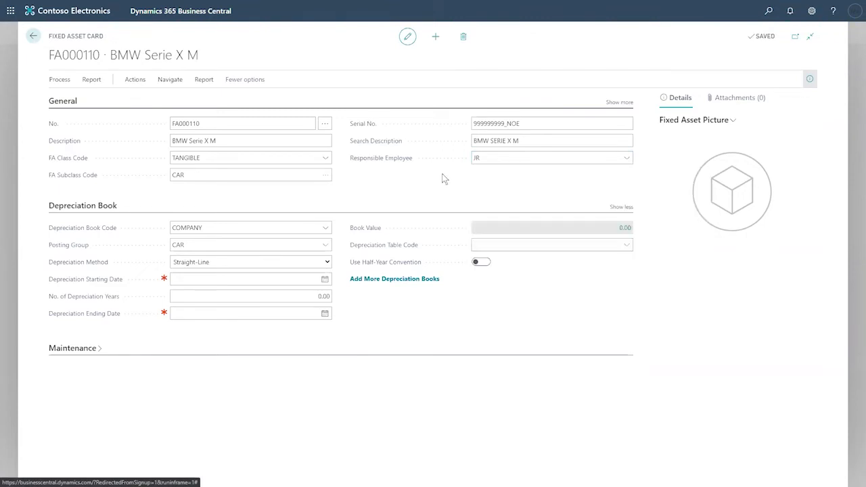
click(142, 78)
- Open FA000110's depreciation books and go to the COMPANY book line
click(169, 80)
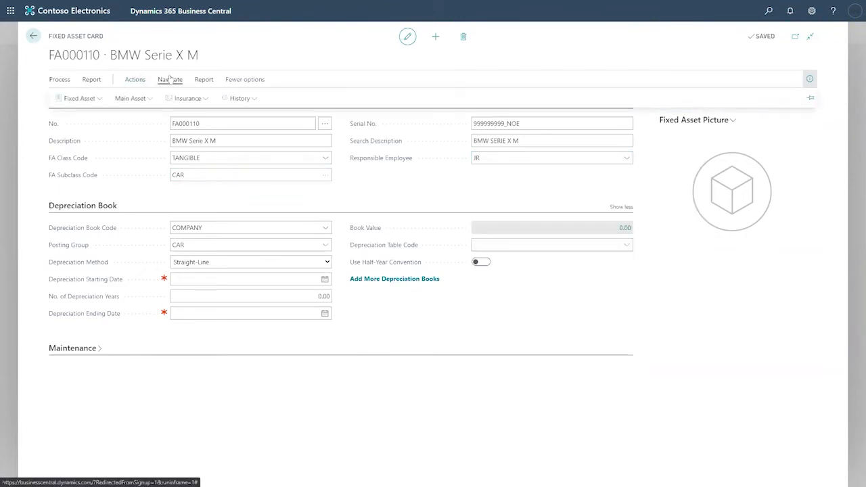
click(76, 100)
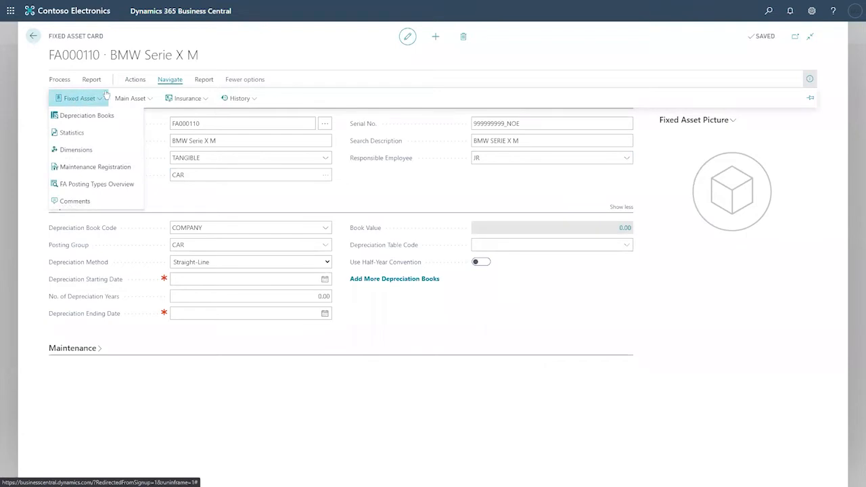
click(88, 116)
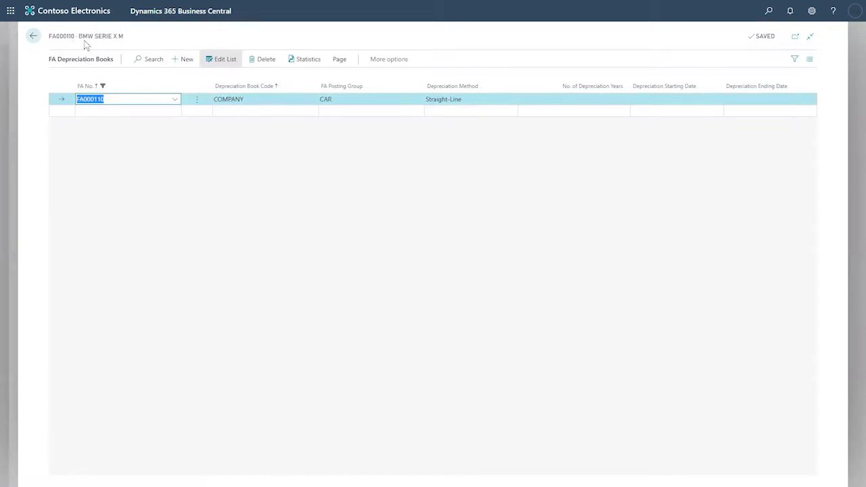
click(241, 99)
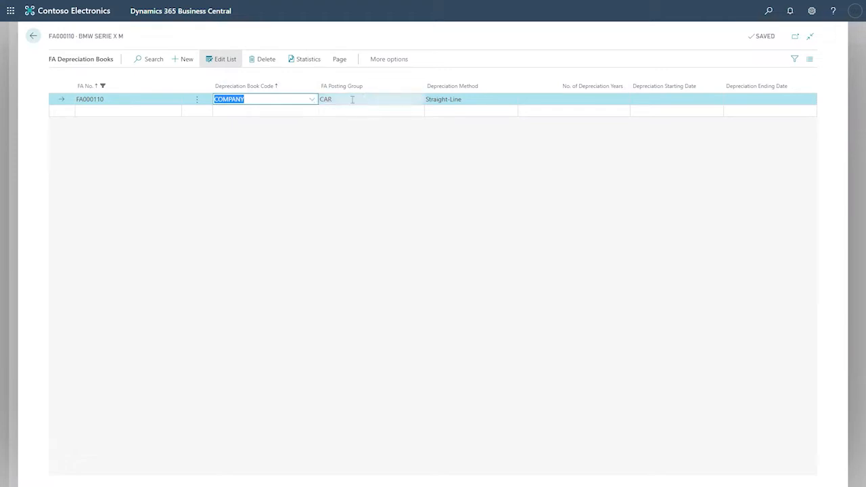
- Set the COMPANY book's depreciation starting date to 10/1/2020
click(643, 102)
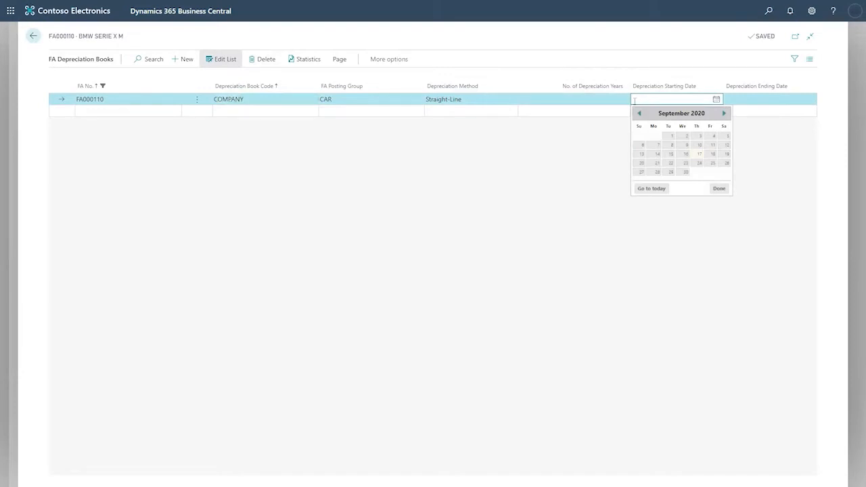
click(671, 138)
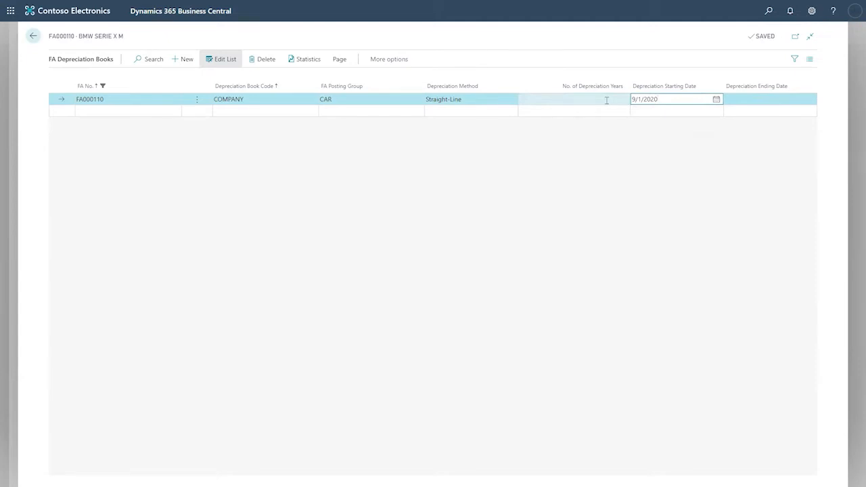
click(716, 99)
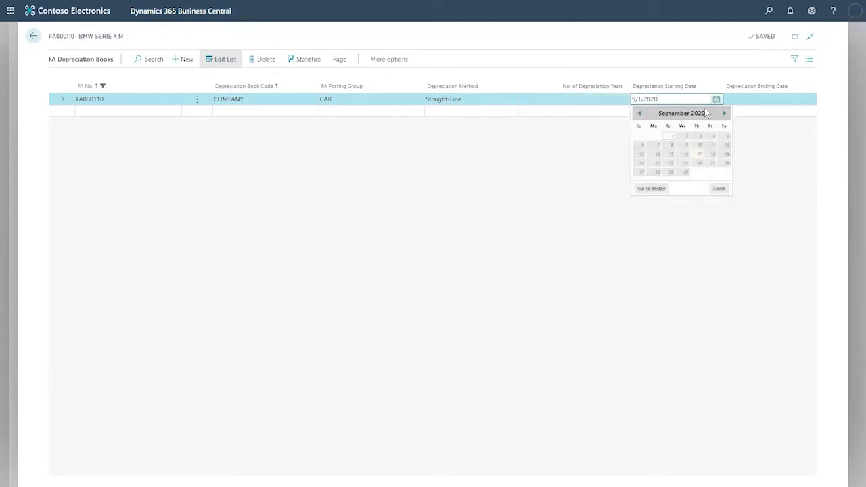
click(724, 113)
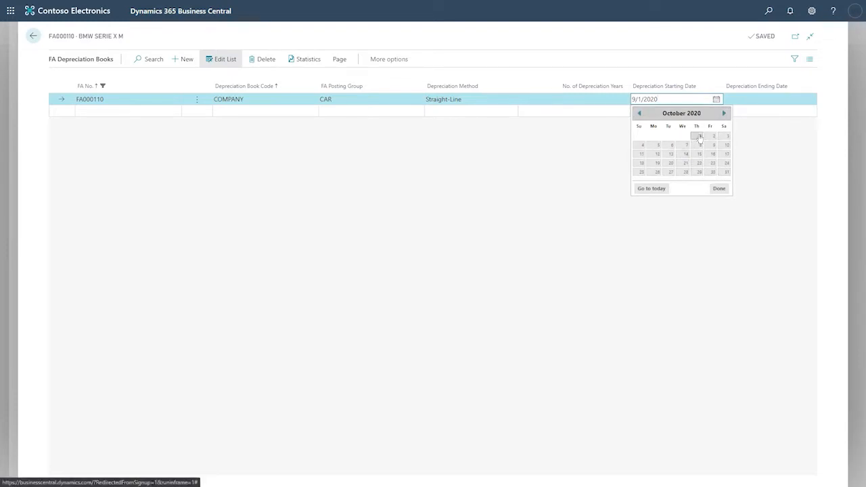
click(697, 138)
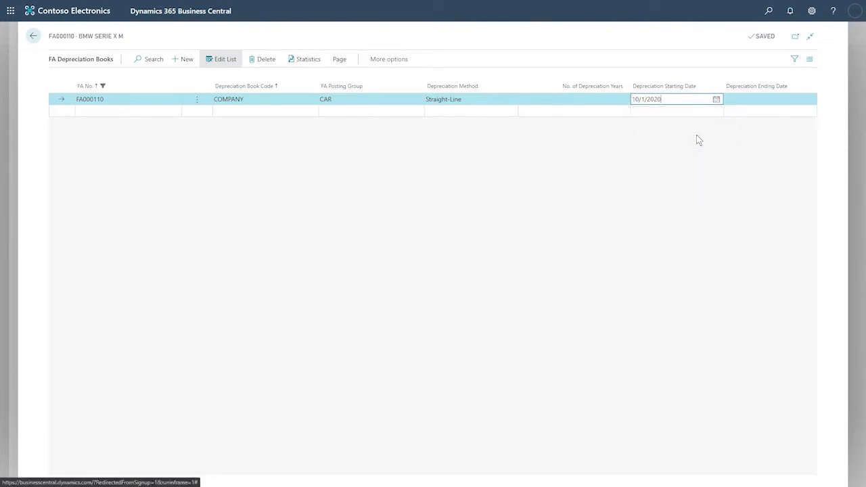
click(613, 99)
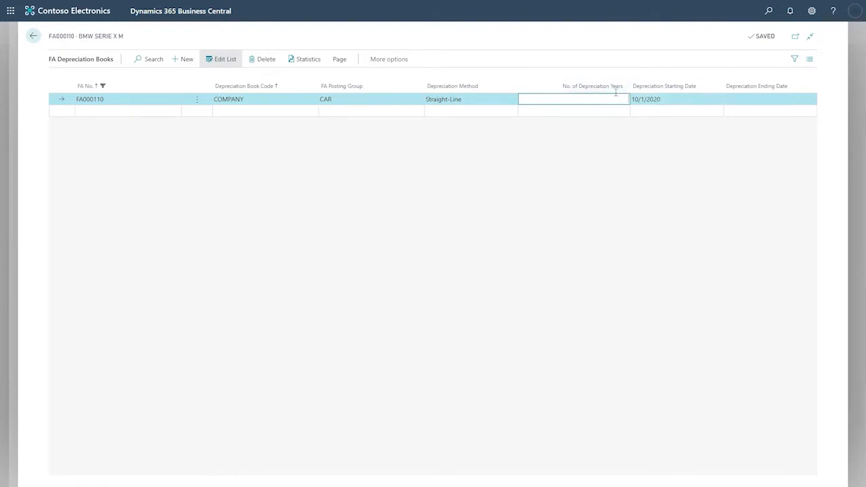
- Set 5 depreciation years so the book ends 9/30/2025, then return to the asset card
text(5)
key(Tab)
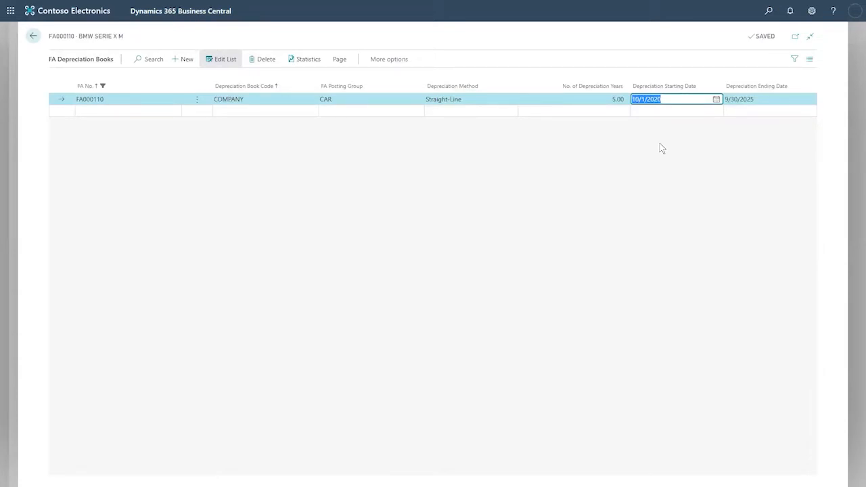
click(617, 100)
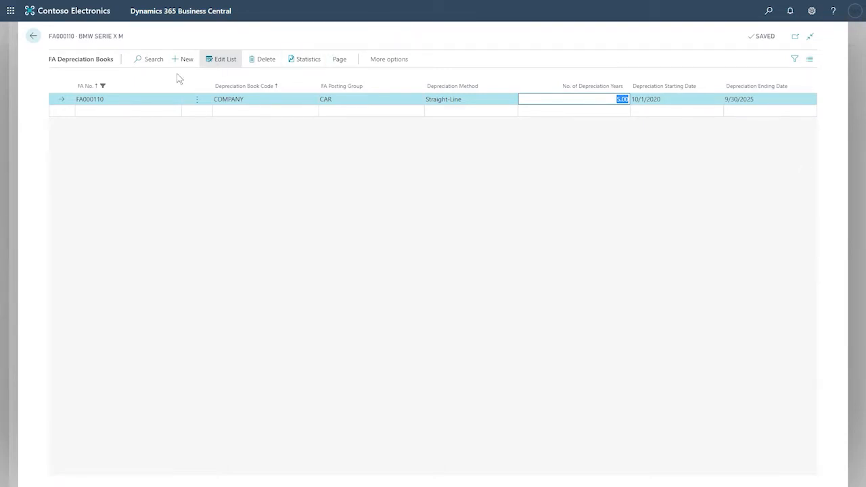
click(34, 36)
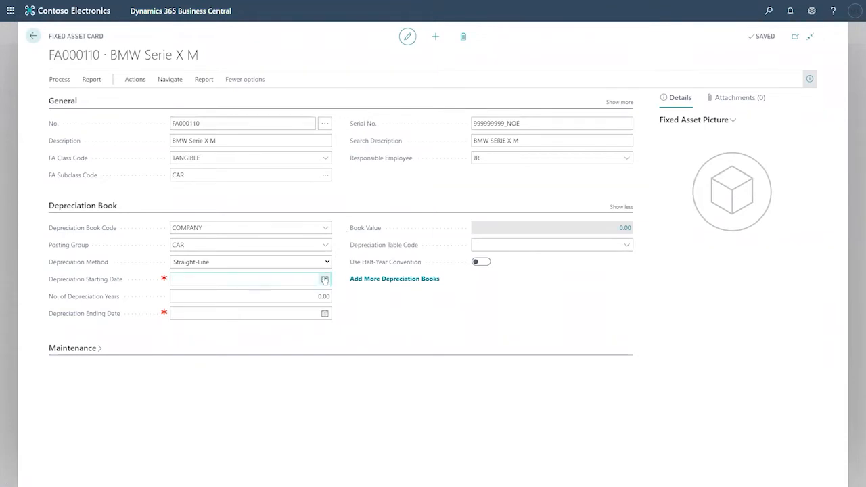
- Review FA000110's COMPANY depreciation book, then expand the card's Maintenance section
click(170, 80)
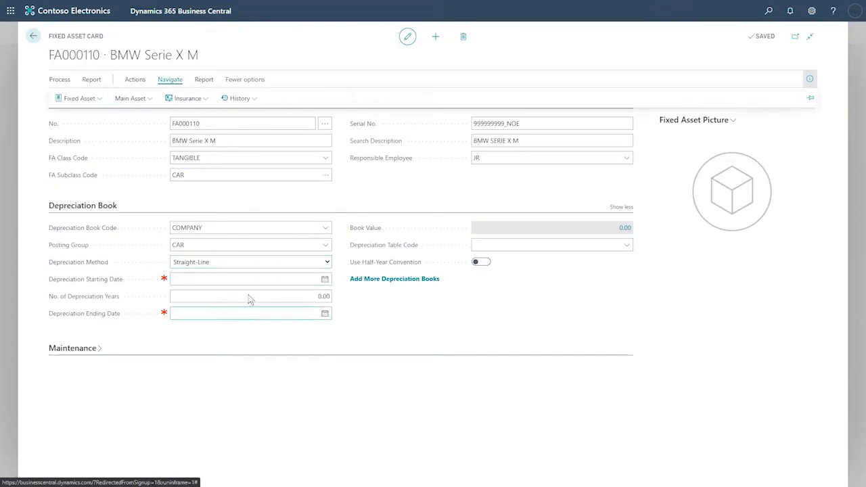
click(100, 99)
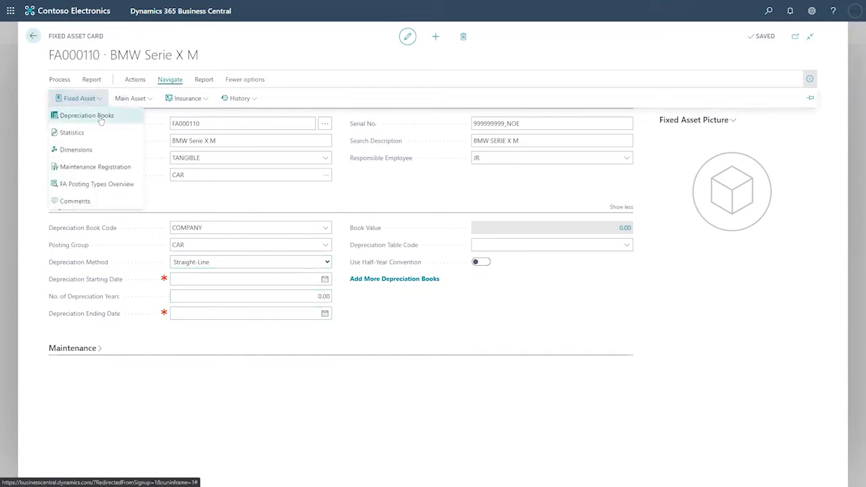
click(125, 115)
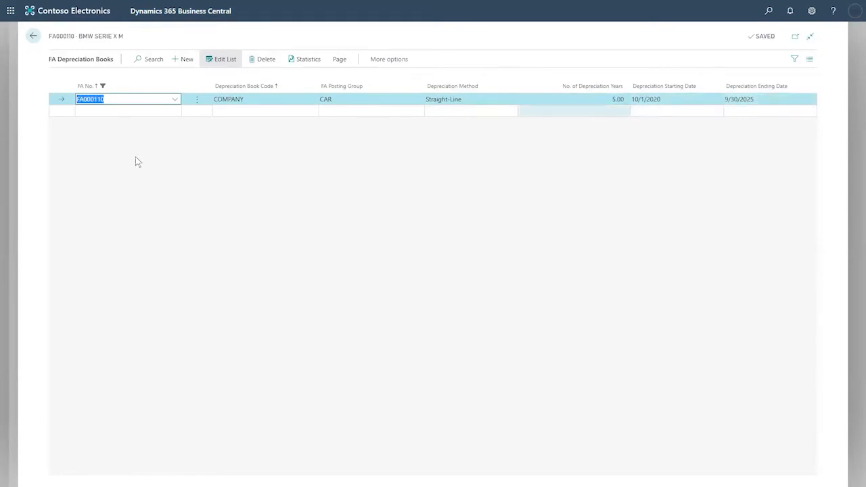
click(34, 38)
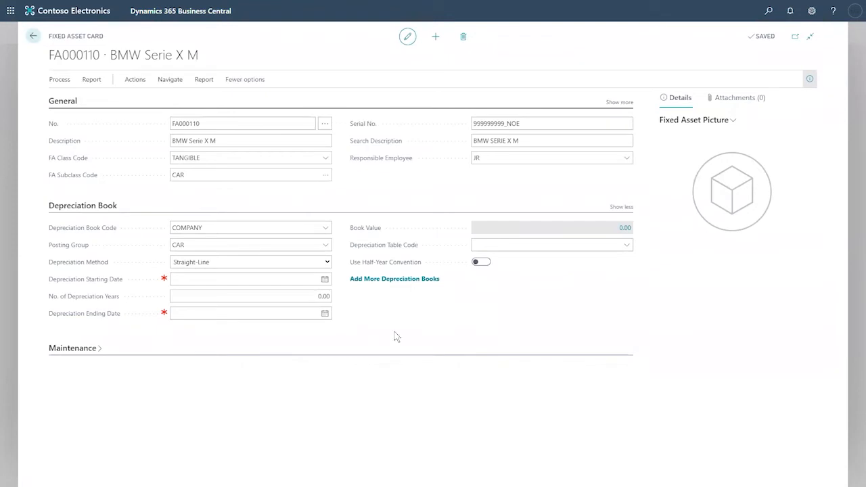
click(98, 350)
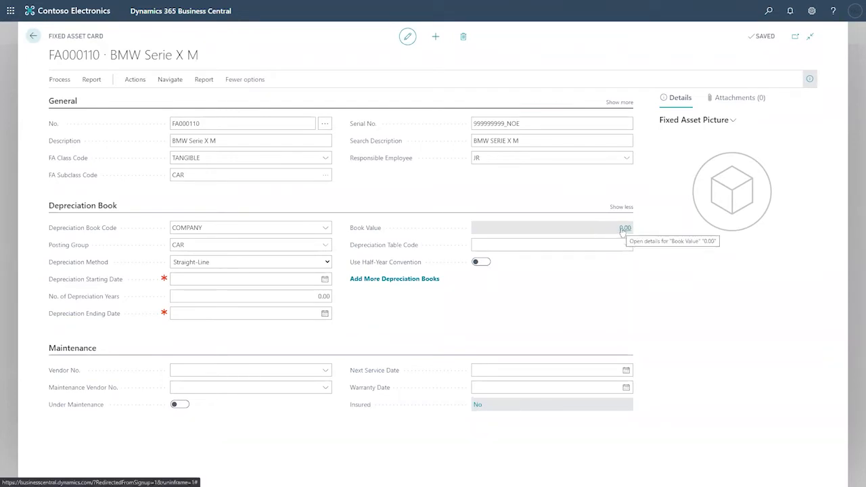
- Check the asset's picture options, Attachments and Details panels, then close the FA000110 card
click(731, 122)
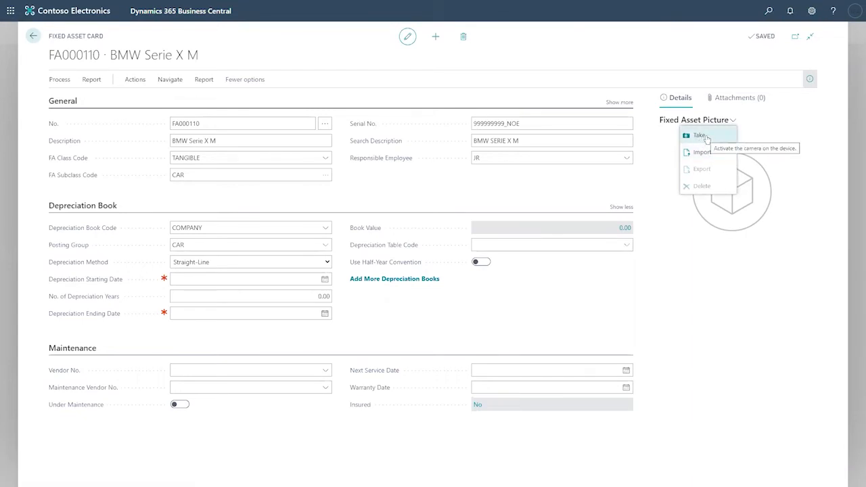
click(741, 99)
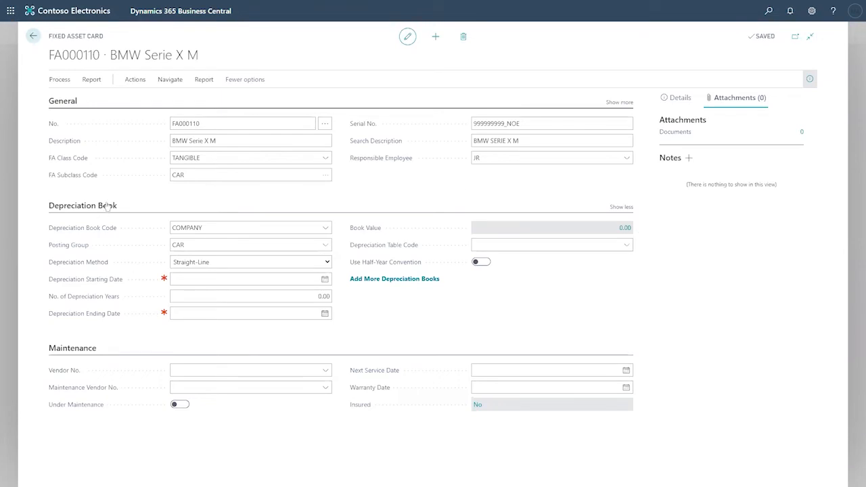
click(691, 96)
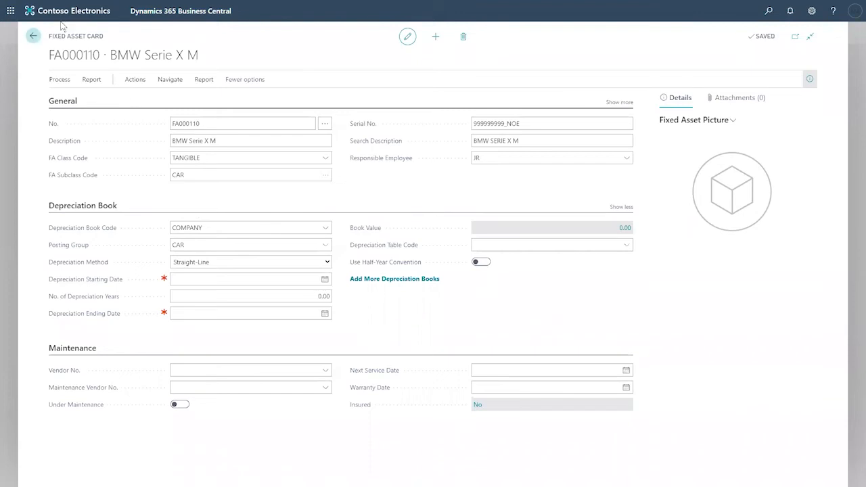
click(33, 36)
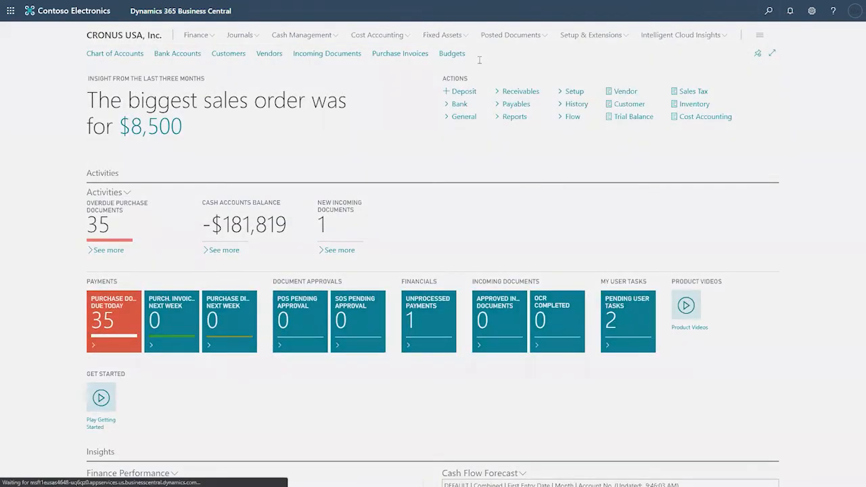
key(alt+q)
- Search Tell Me for 'purchase order' and open the Purchase Orders list
text(p)
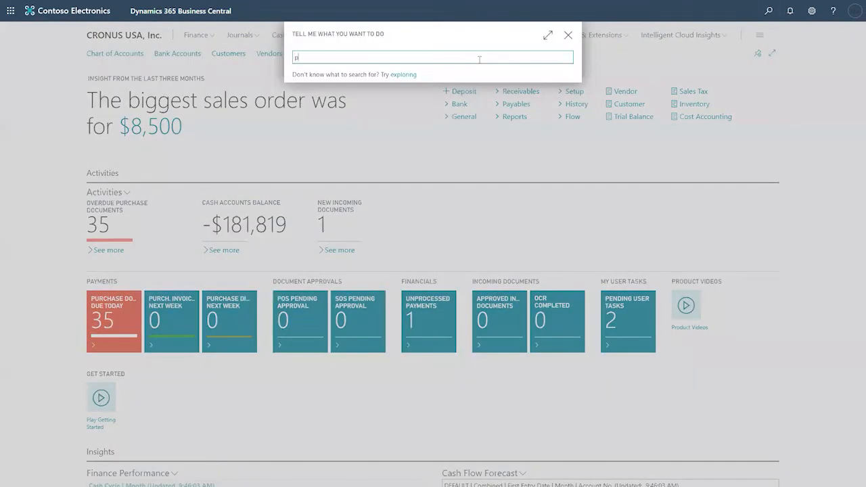
text(urchase order)
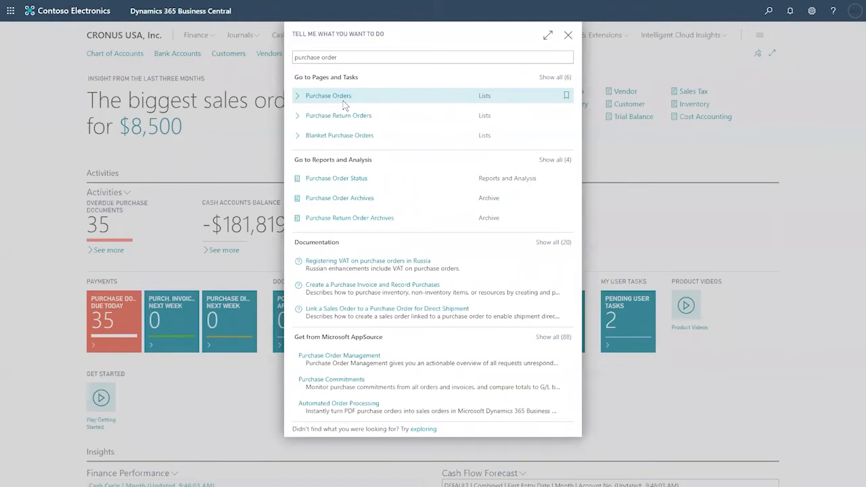
click(343, 100)
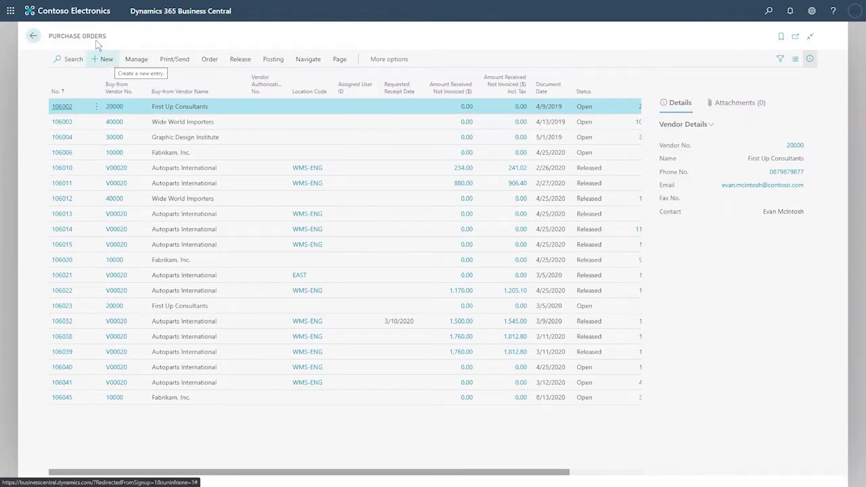
drag(108, 37, 44, 35)
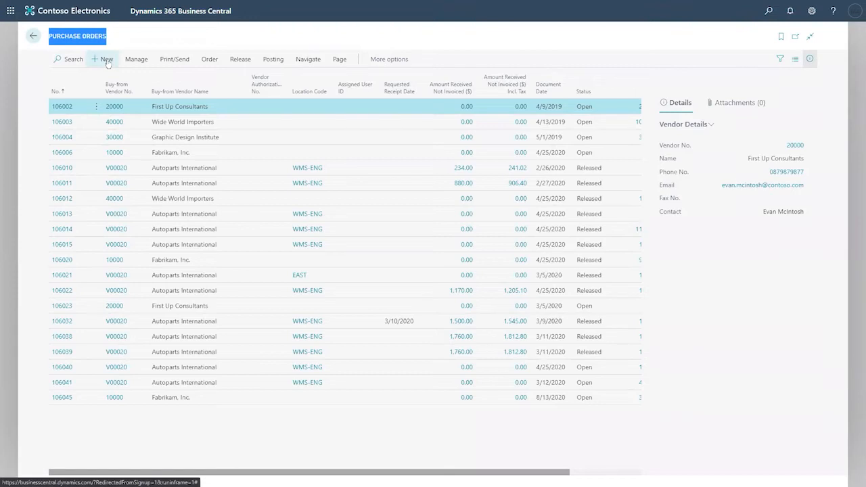
- Create a new purchase order for vendor 40000 Wide World Importers
click(107, 61)
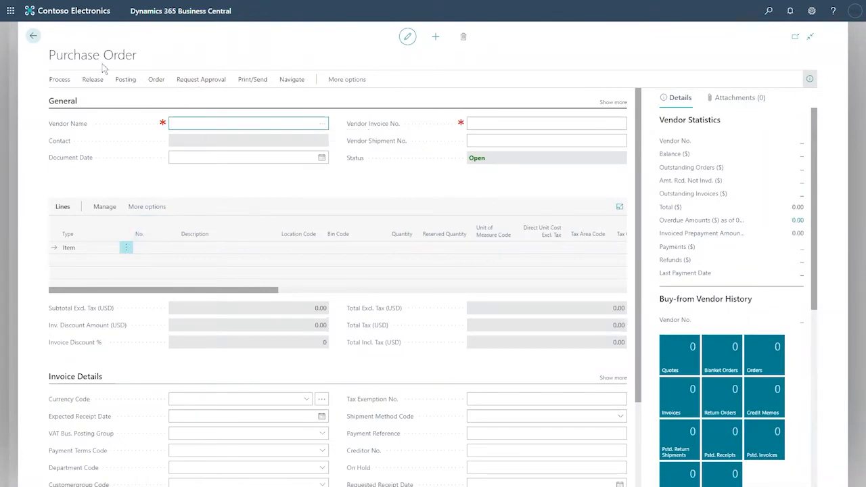
click(49, 55)
drag(48, 55, 133, 56)
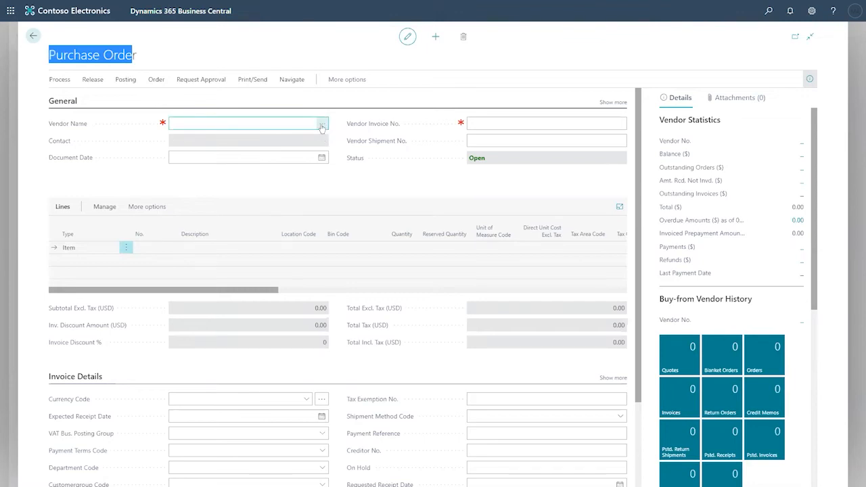
click(322, 124)
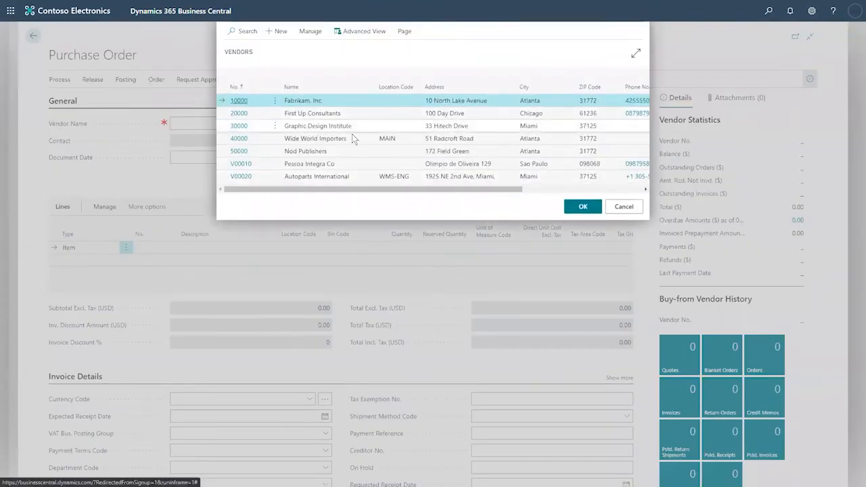
click(329, 139)
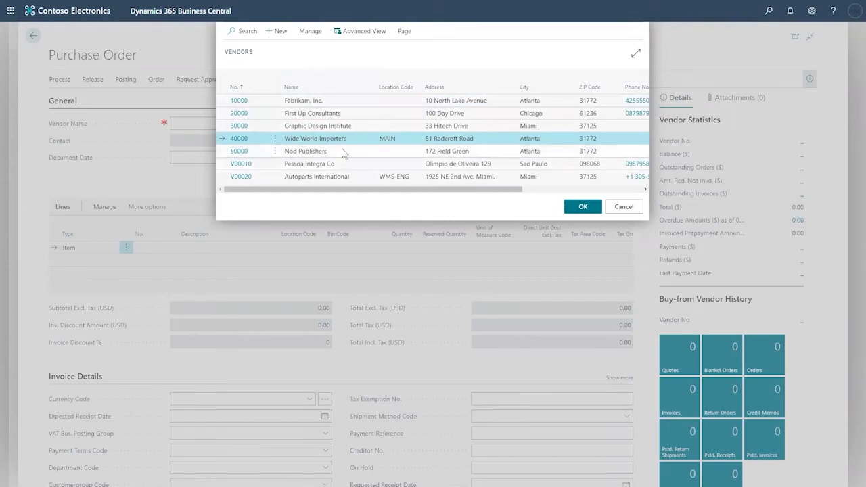
click(584, 208)
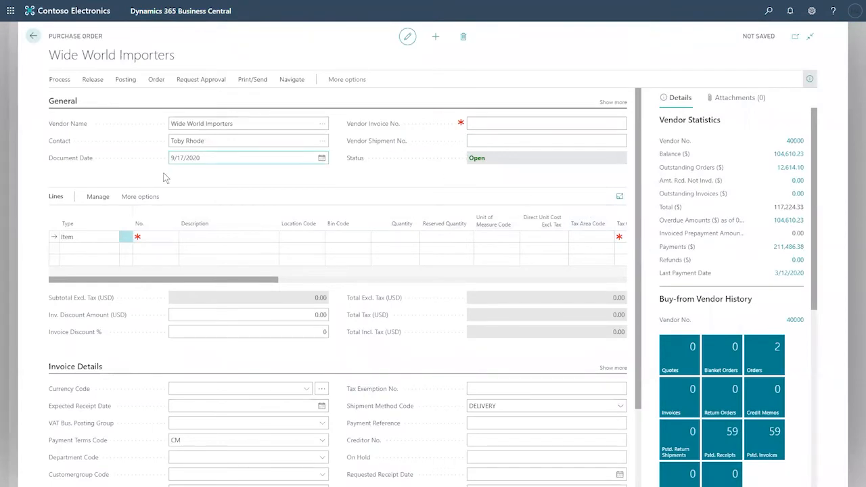
- Expand the order lines and set the first line's type to Fixed Asset
click(620, 197)
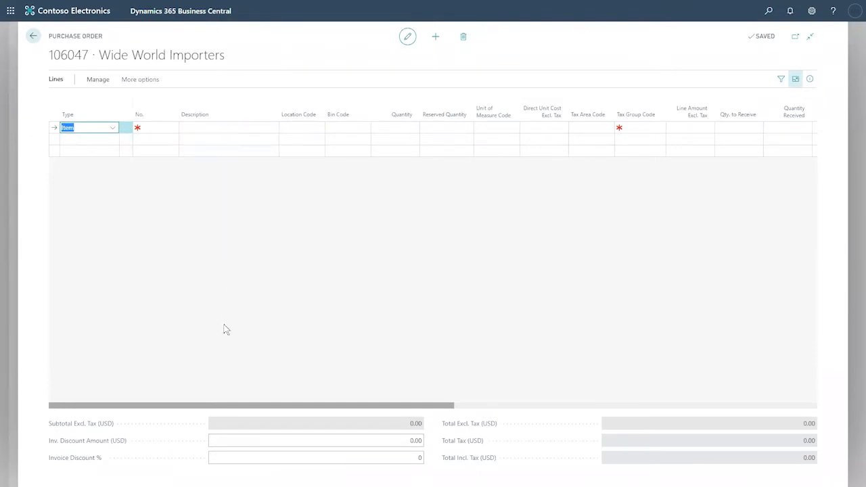
click(115, 129)
scroll(157, 194, down, 1)
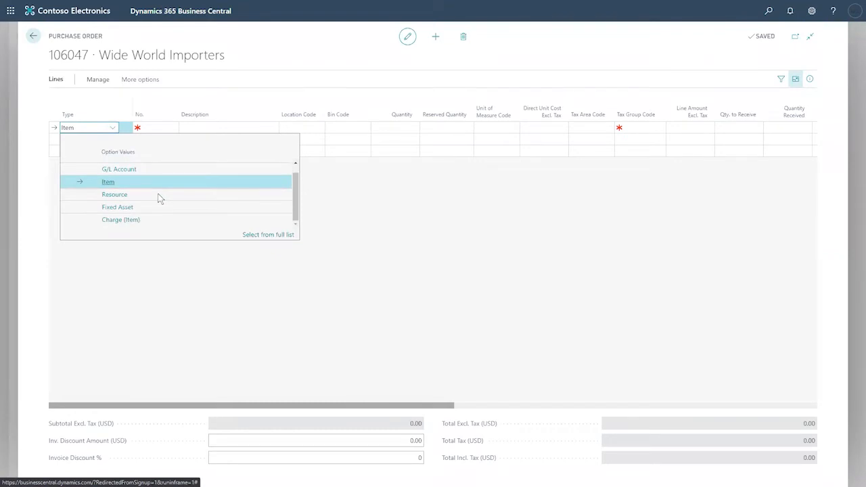
scroll(141, 170, up, 1)
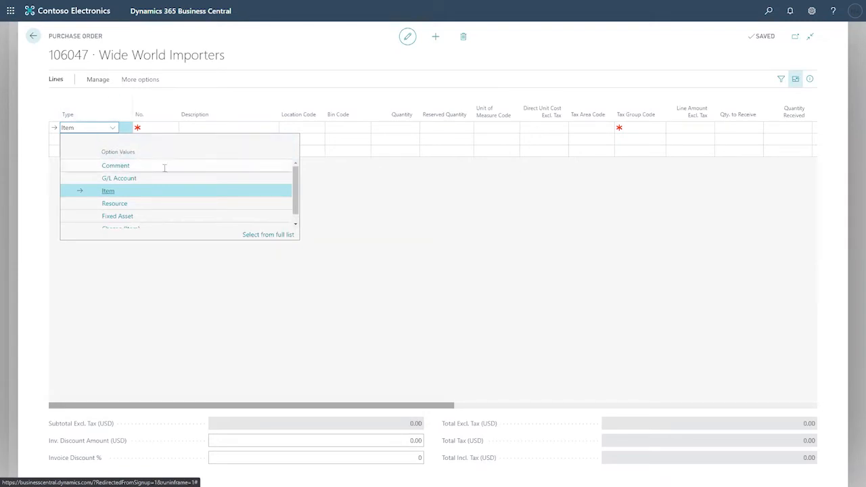
scroll(164, 169, down, 1)
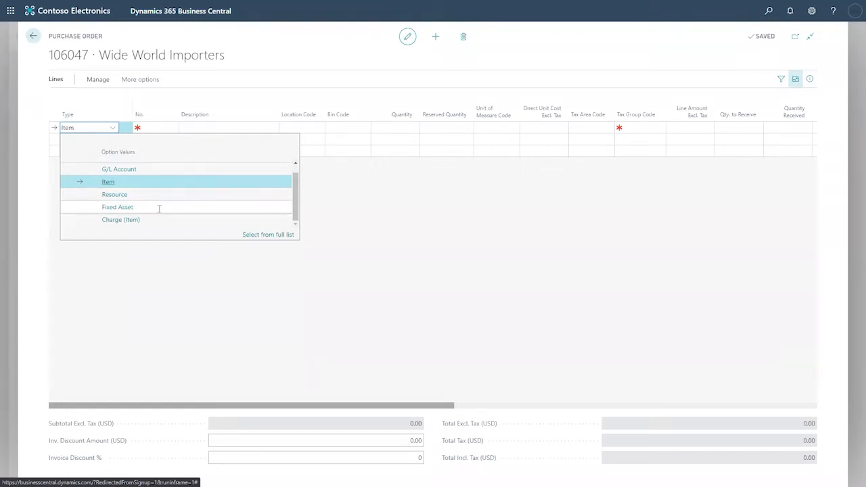
click(159, 209)
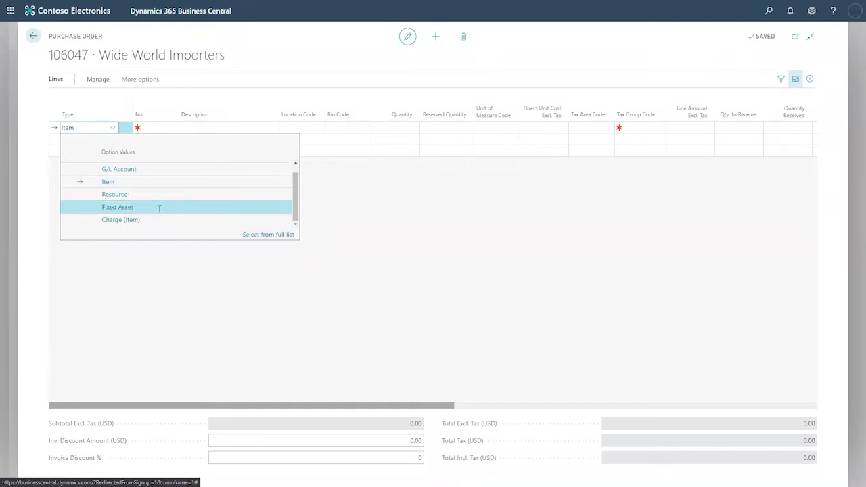
click(159, 209)
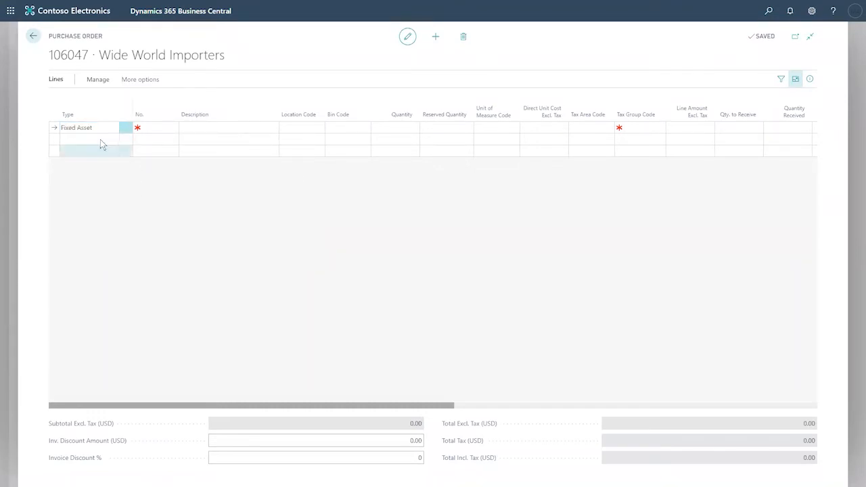
- Set the line's No. to FA000110 BMW Serie X M
click(162, 128)
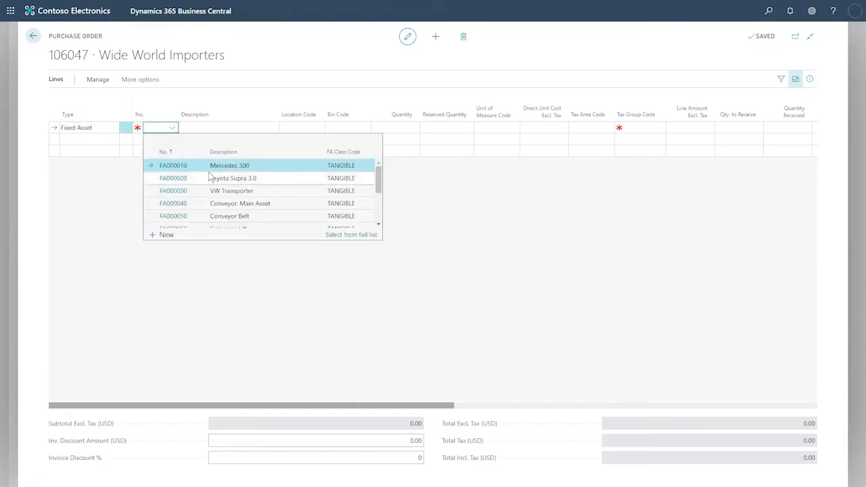
scroll(203, 177, down, 3)
scroll(211, 176, down, 2)
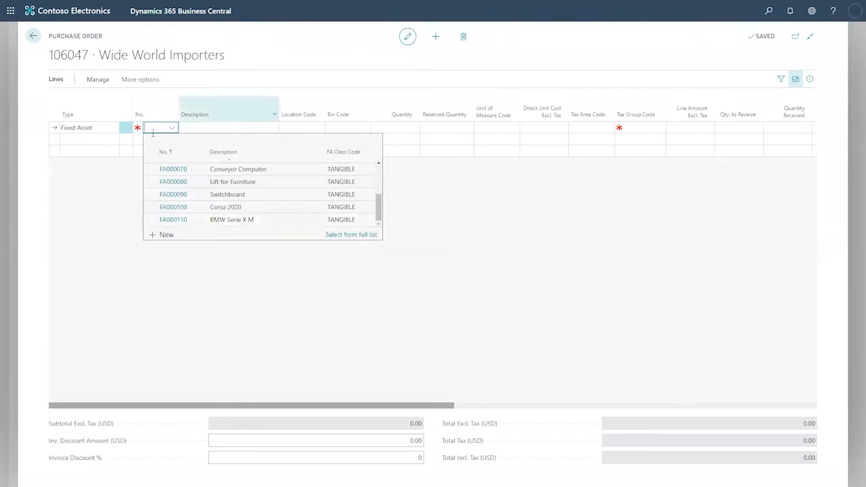
click(220, 221)
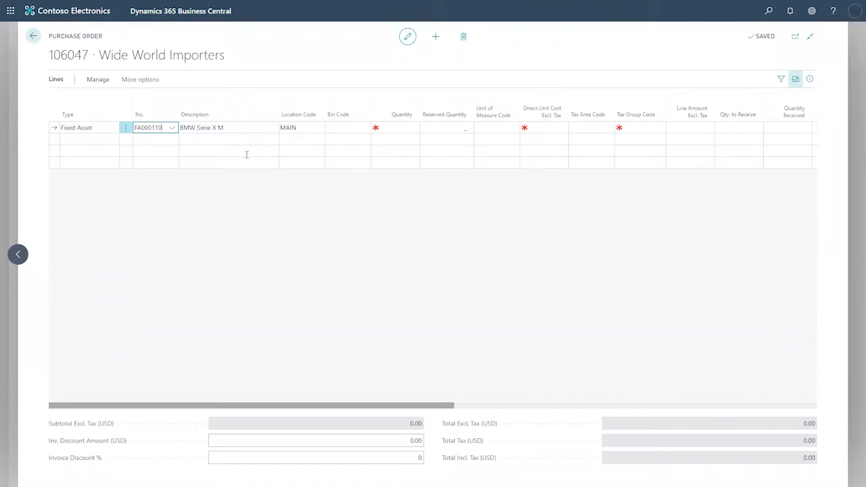
- Enter quantity 1 and direct unit cost 15,000 on the FA000110 line
click(399, 128)
text(1)
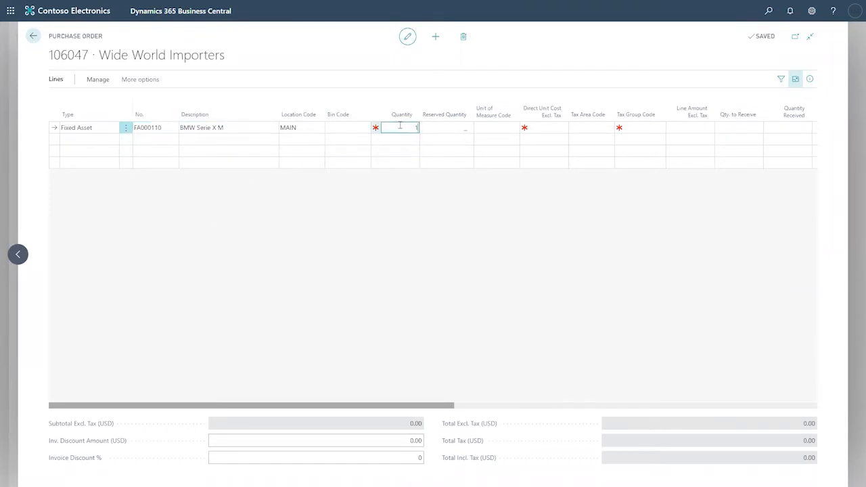
key(Tab)
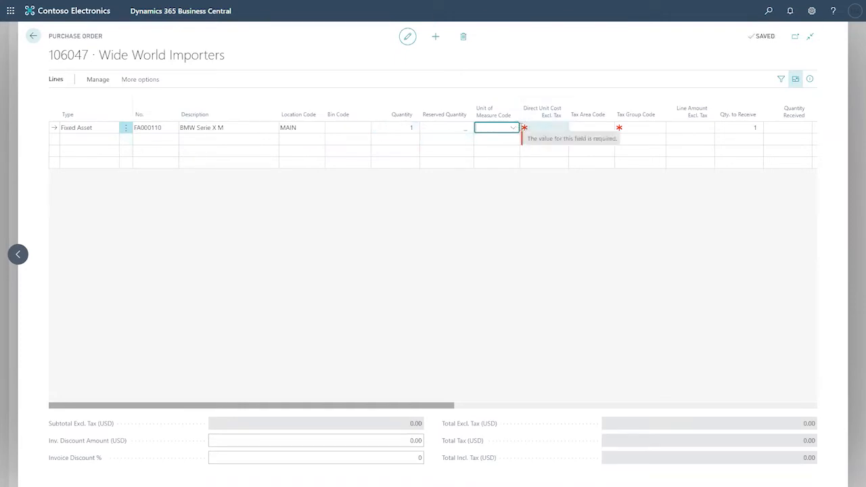
click(536, 127)
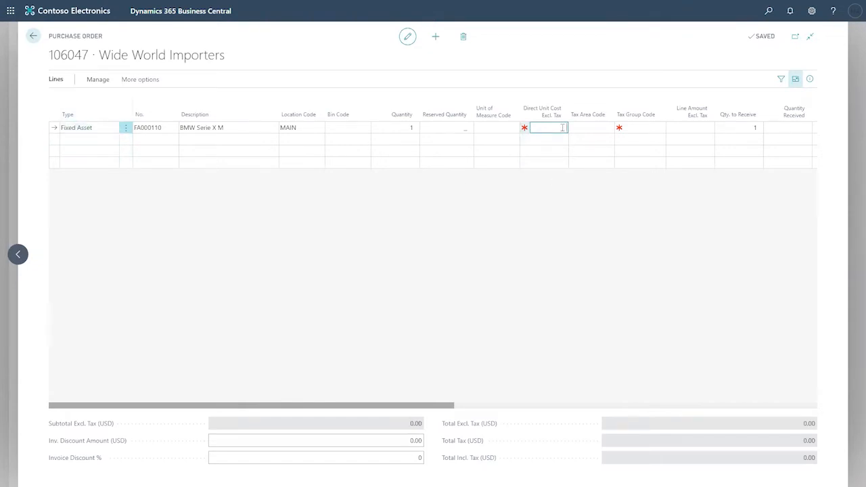
text(15000)
key(Tab)
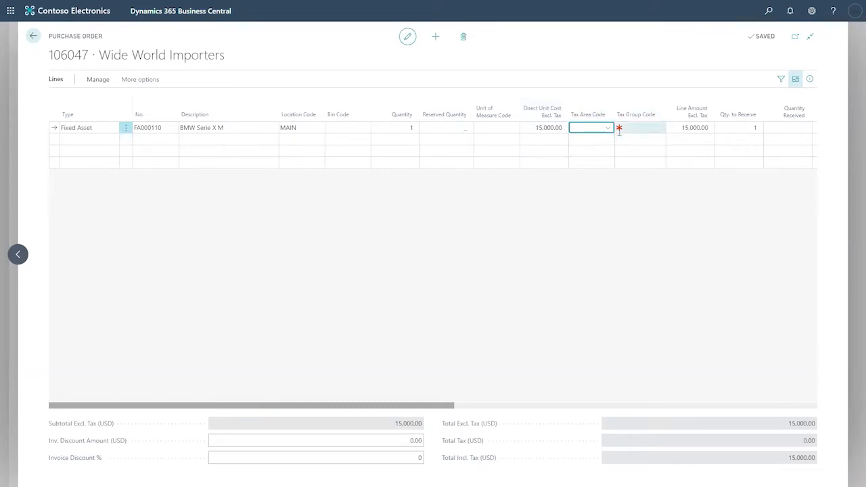
- Set the FA000110 line's tax group code to ENGINEERING
click(640, 128)
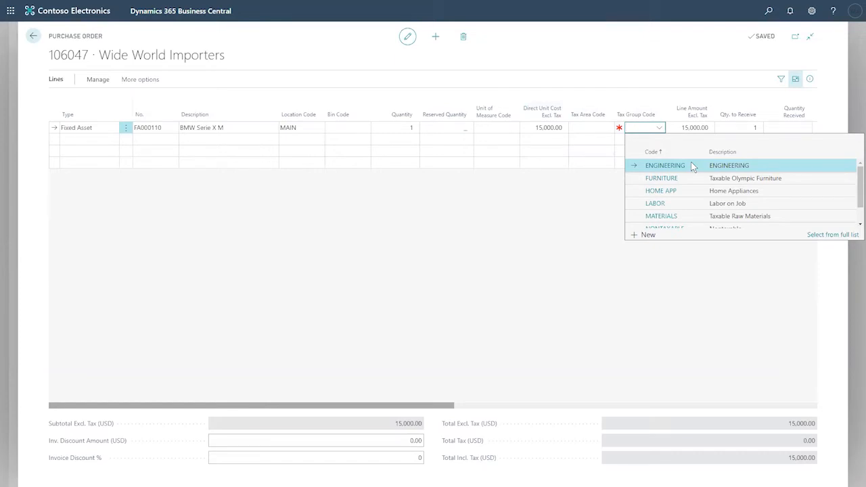
click(691, 164)
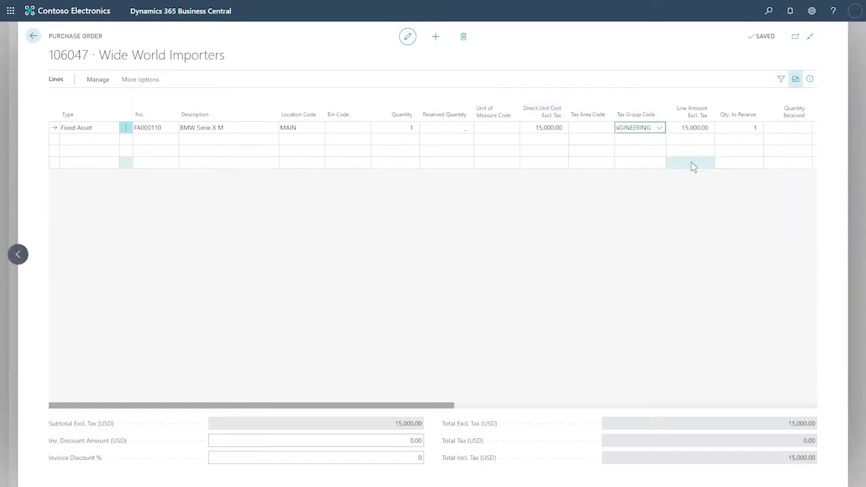
click(616, 210)
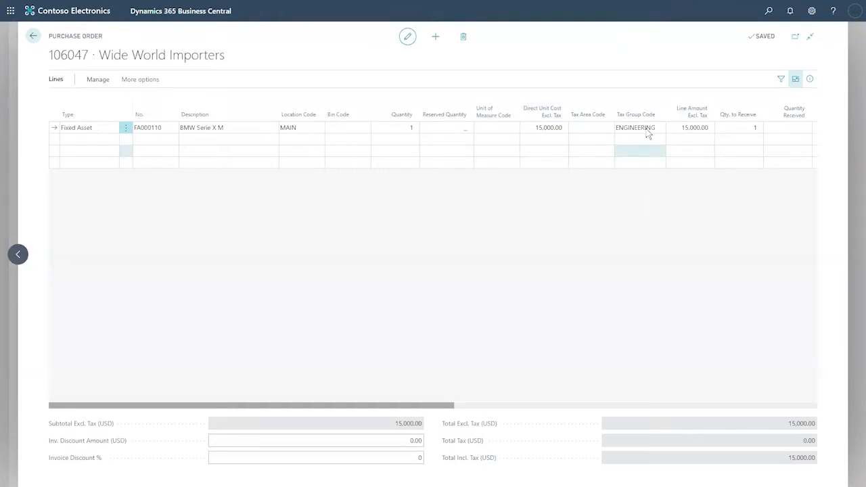
mouse_move(598, 120)
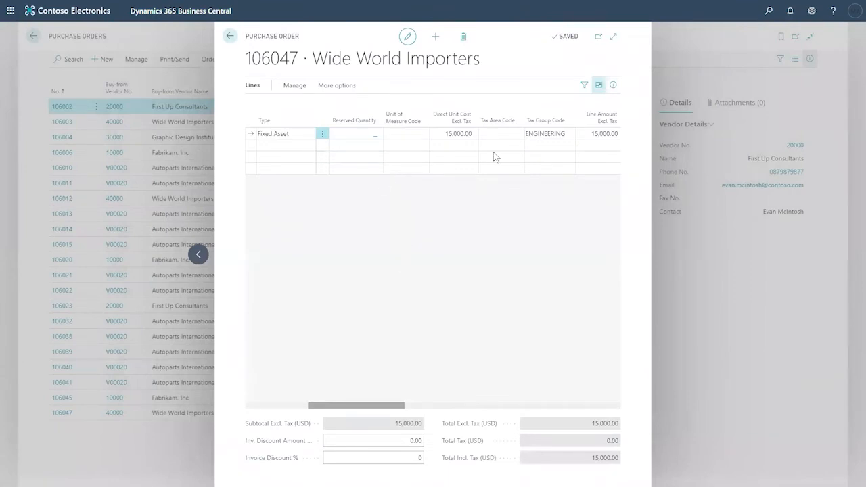
- Show the whole purchase order again and review its tax and totals
click(599, 86)
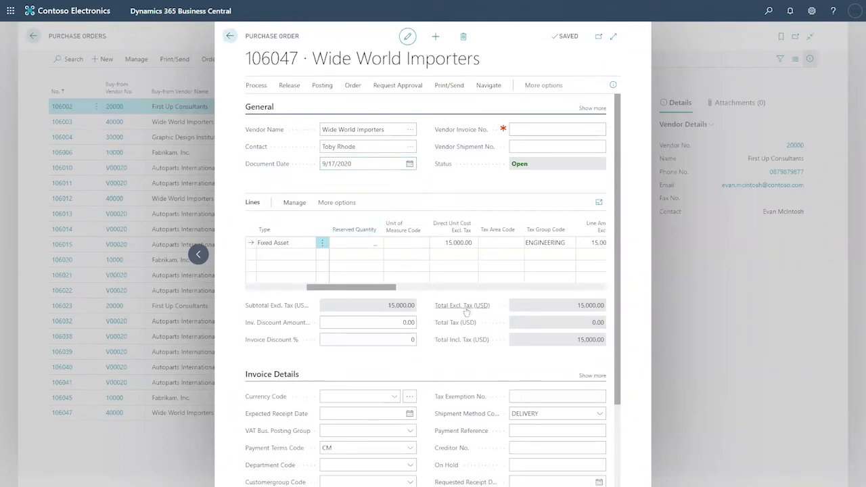
mouse_move(462, 310)
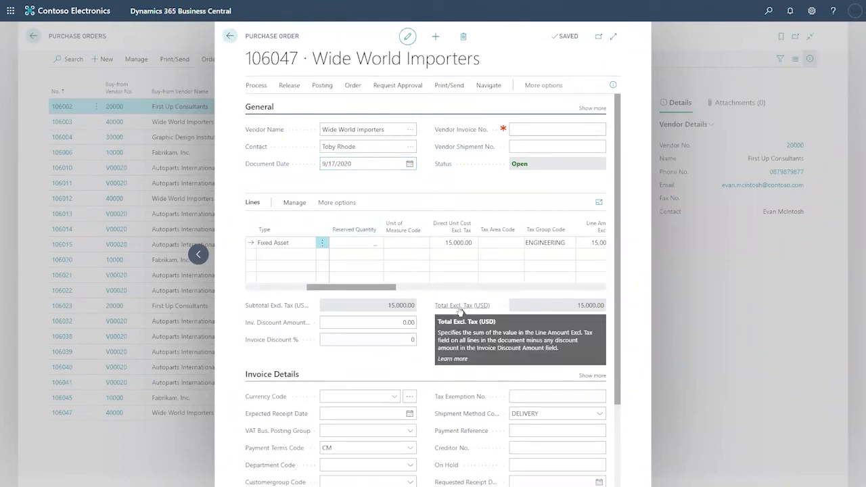
double_click(596, 322)
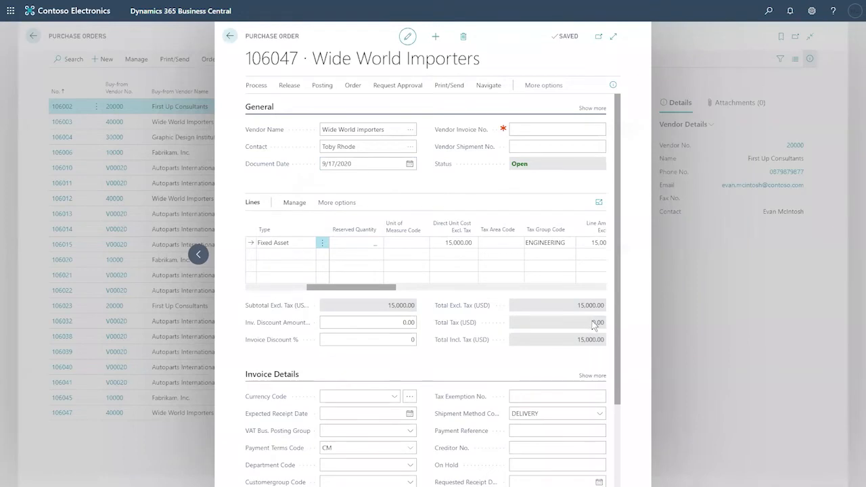
drag(607, 319, 612, 265)
scroll(613, 269, down, 2)
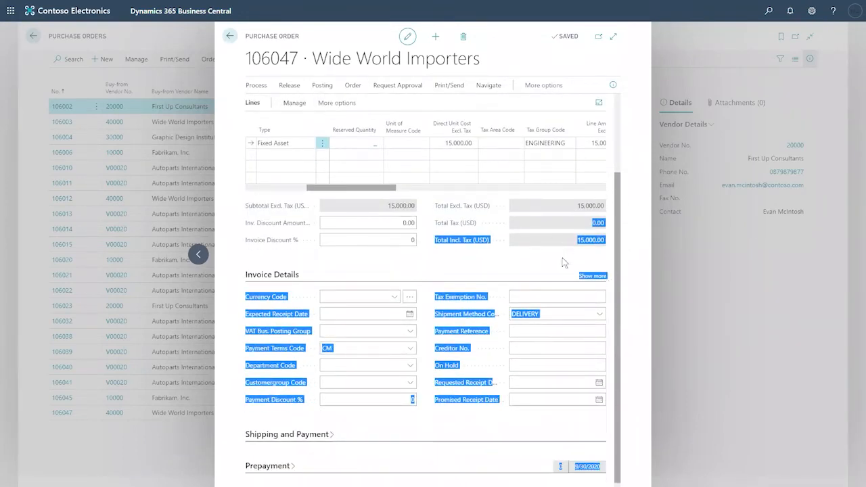
click(228, 336)
click(345, 296)
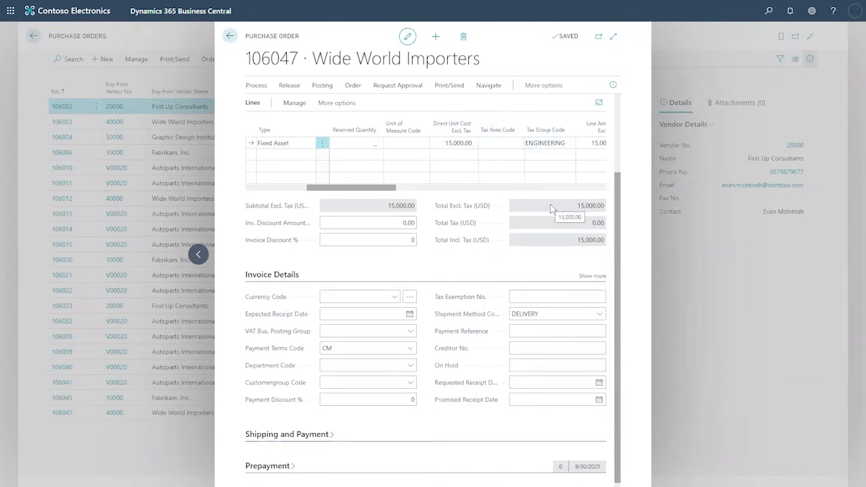
scroll(552, 208, up, 3)
- Fill in the vendor invoice number in the General section
click(554, 129)
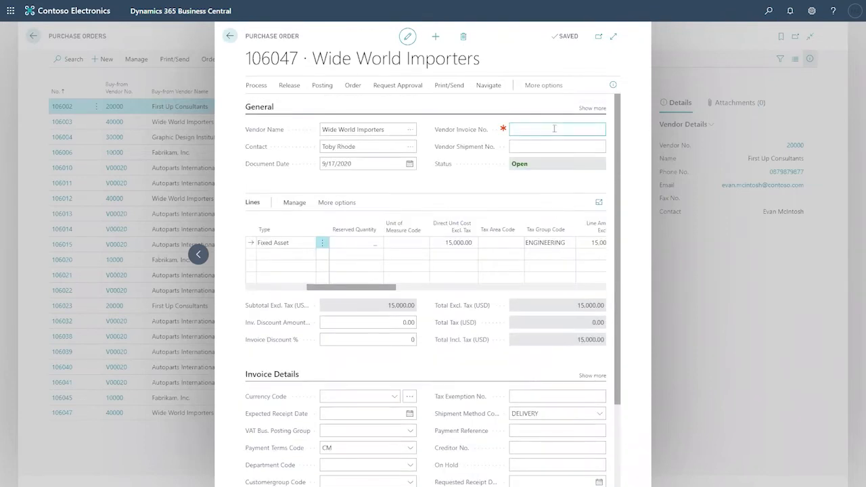
text(098979877)
key(Tab)
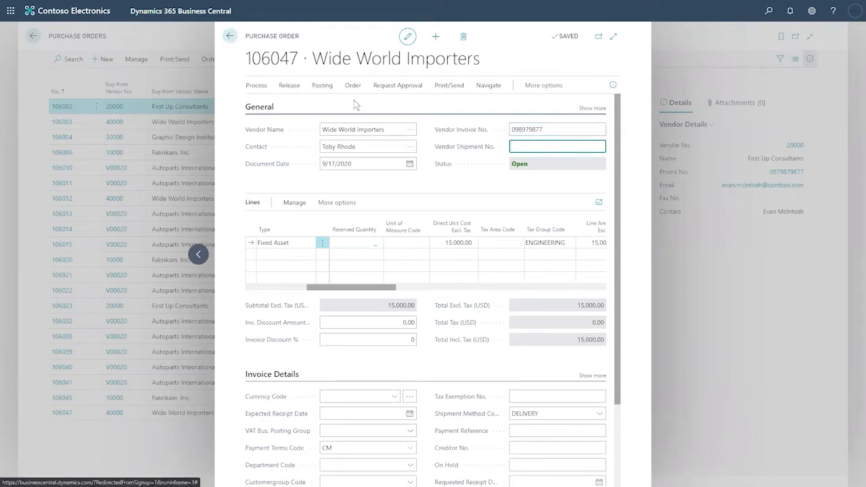
- Post purchase order 106047 with the Receive and Invoice option
click(454, 88)
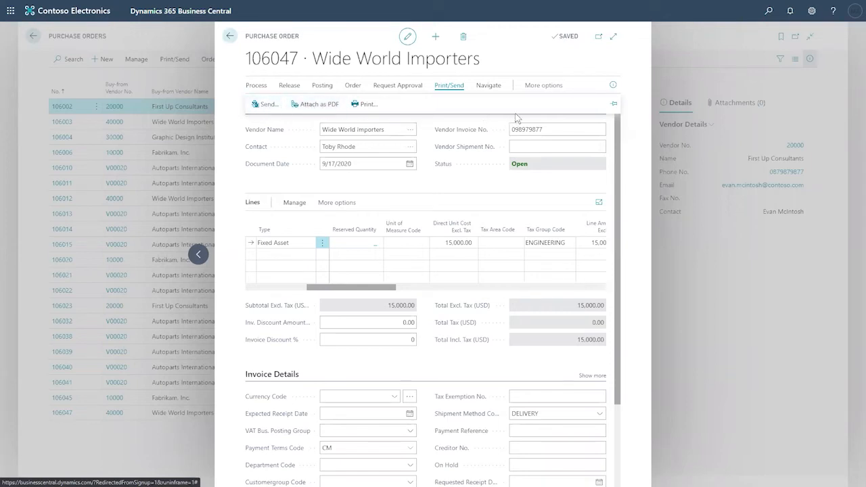
click(322, 85)
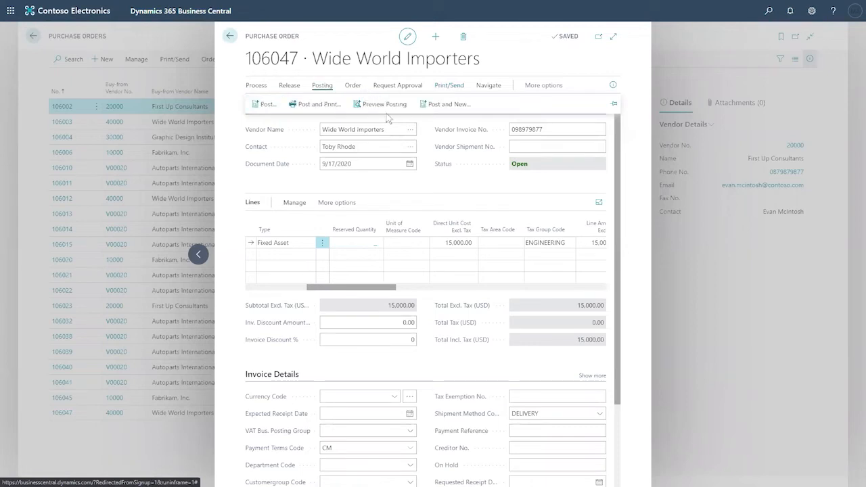
click(256, 105)
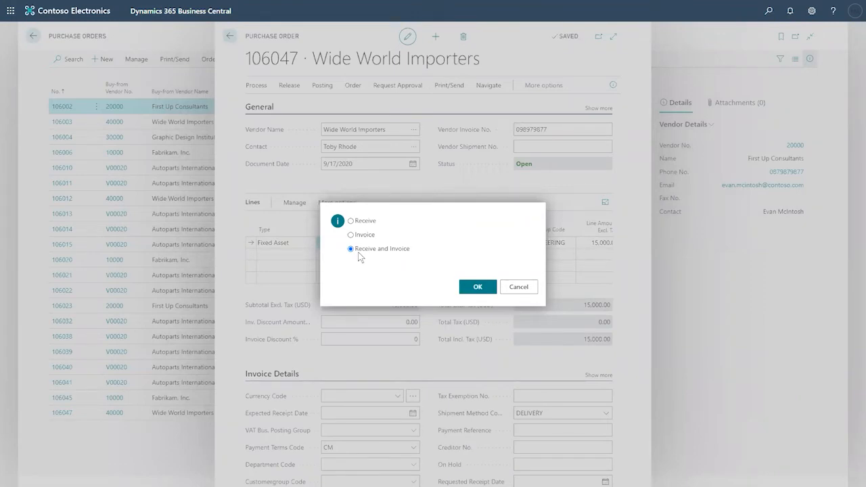
click(478, 288)
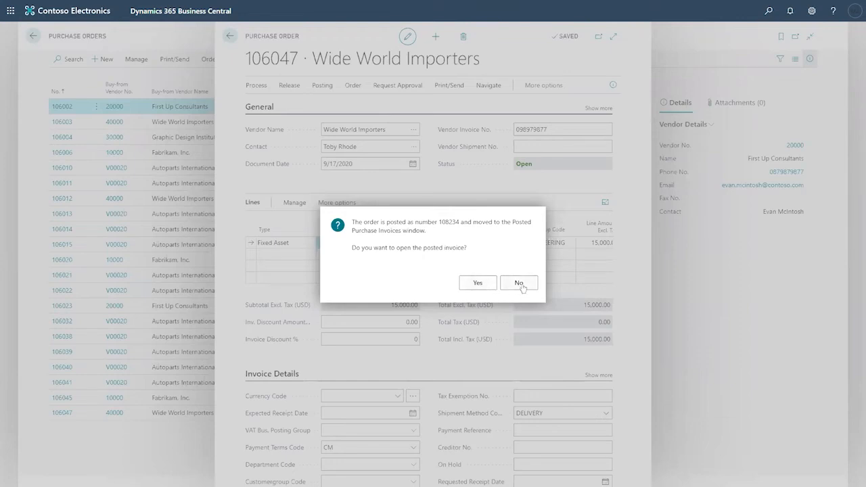
- Open posted invoice 108234 for review, then return to the Role Center
click(477, 284)
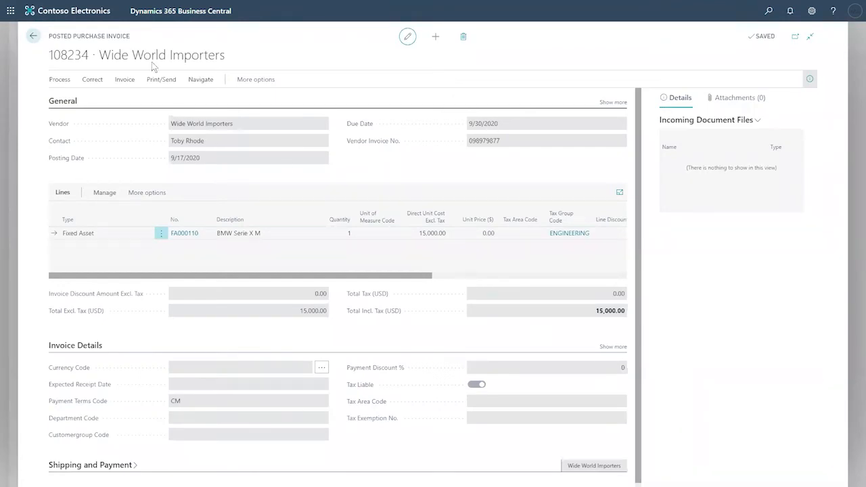
triple_click(129, 37)
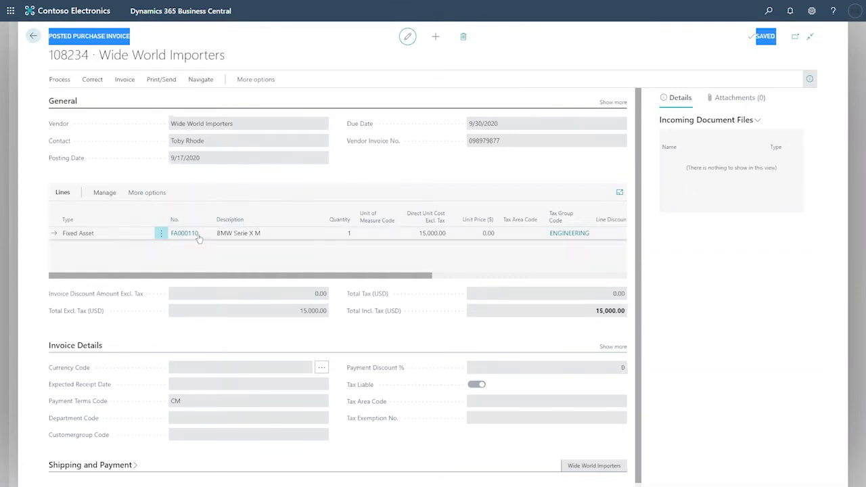
click(34, 39)
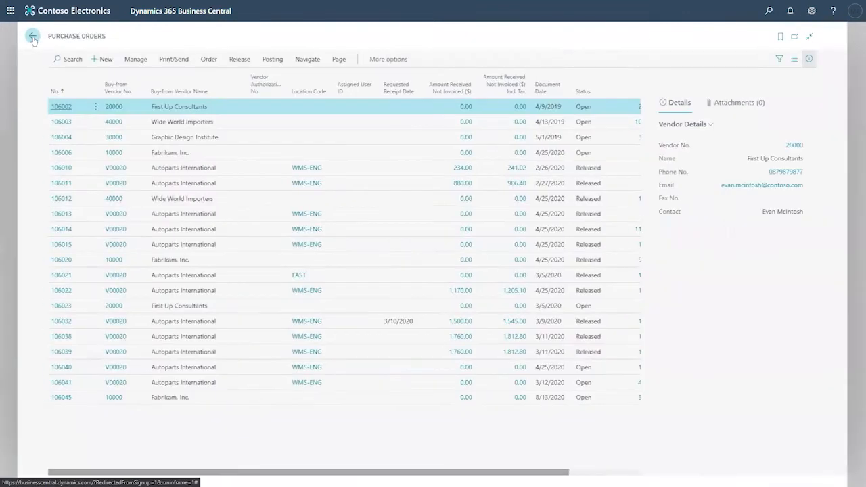
click(32, 38)
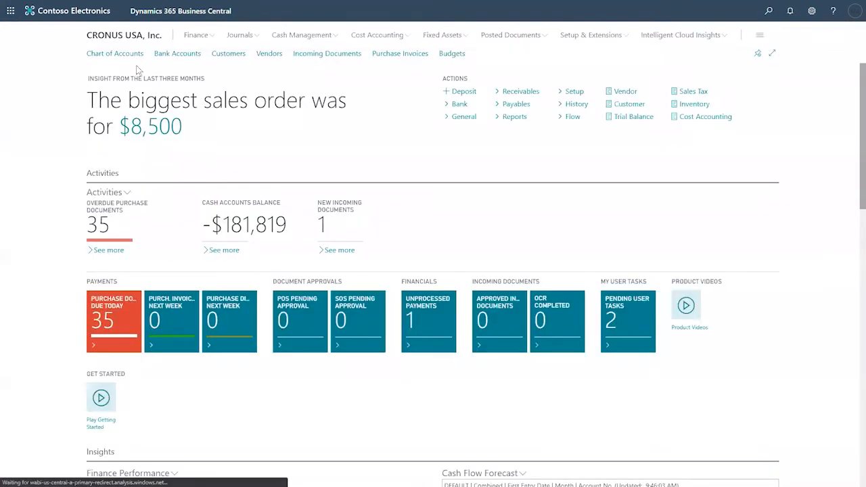
- Open the FA000110 fixed asset card and call up its FA ledger entries
click(433, 39)
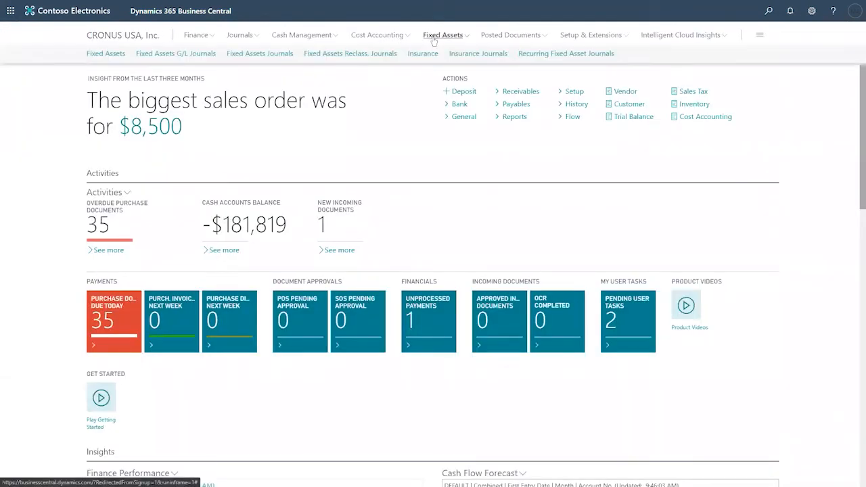
click(100, 54)
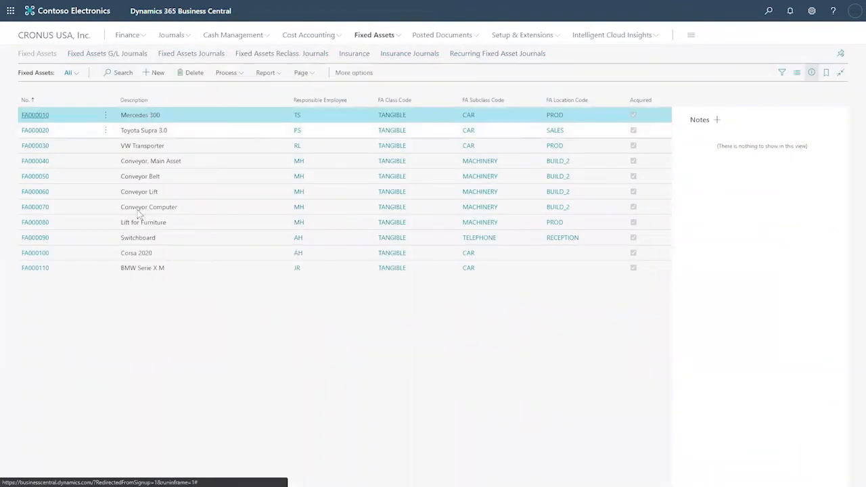
click(38, 271)
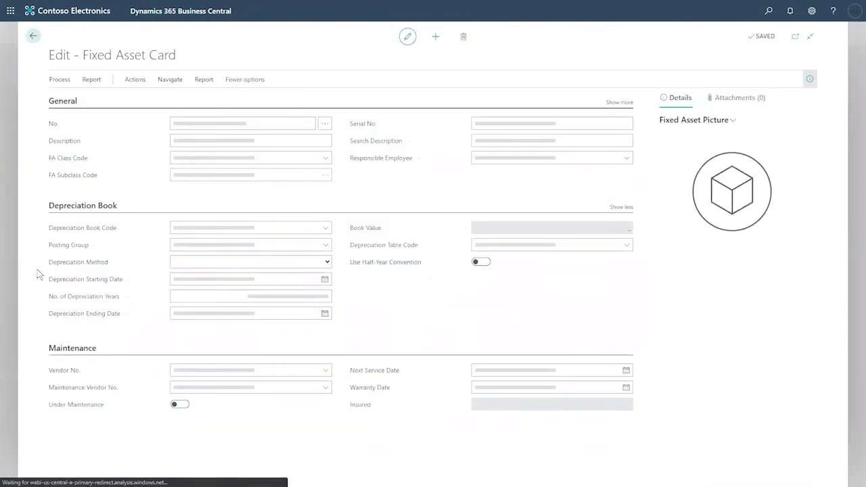
click(169, 82)
click(252, 100)
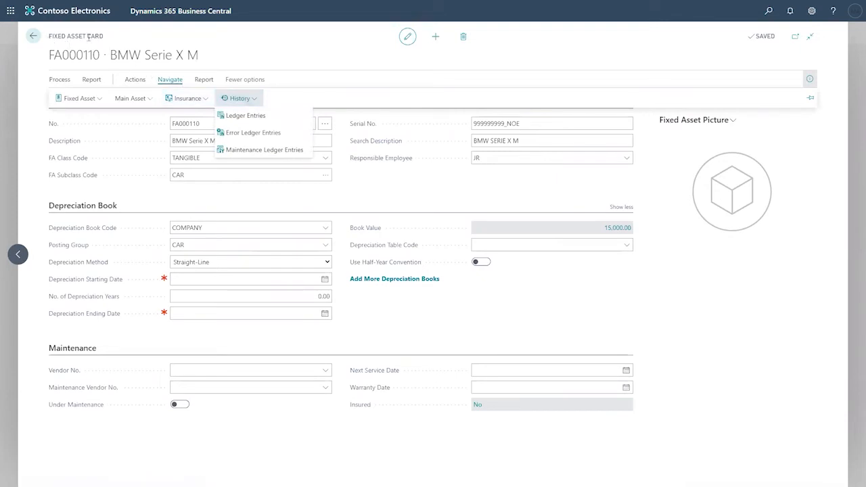
click(246, 116)
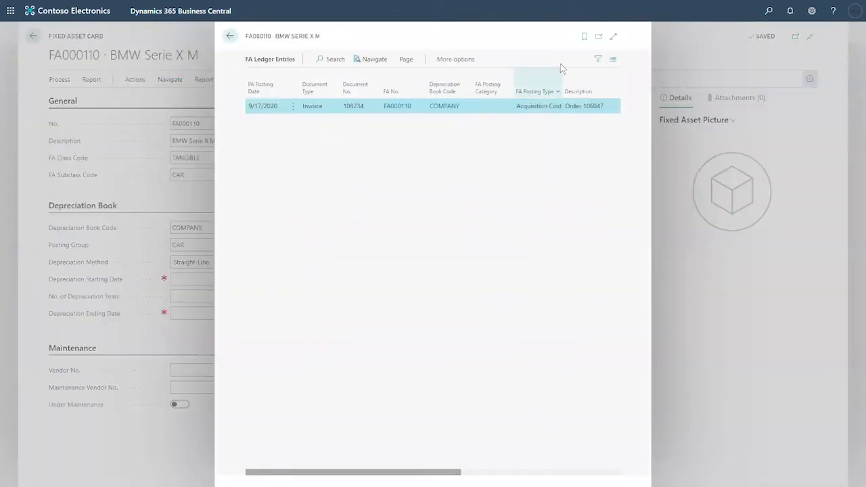
- Review FA000110's 15,000.00 acquisition cost entry full-page, then go back to the card
click(613, 36)
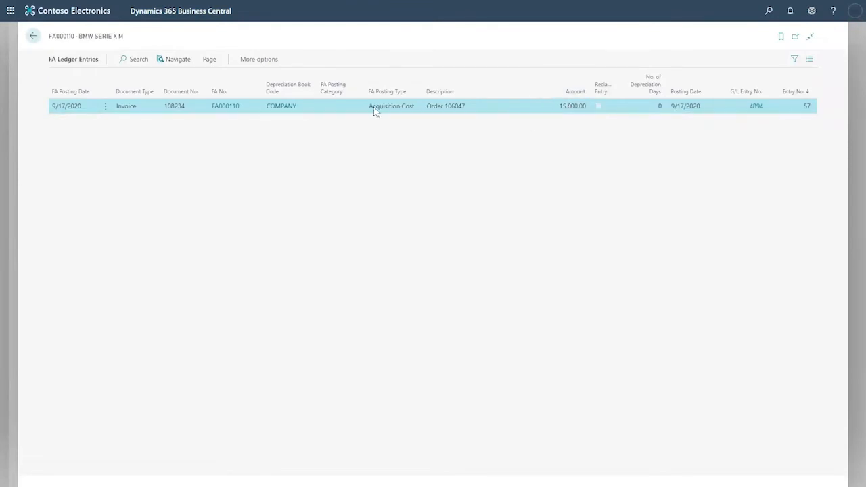
click(32, 39)
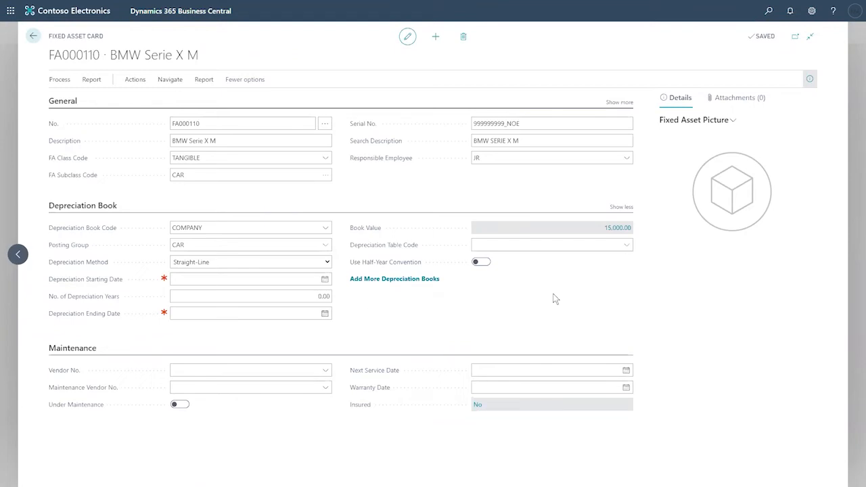
- Set FA000110's vendor to 40000 and maintenance vendor to Wide World Importers
click(324, 371)
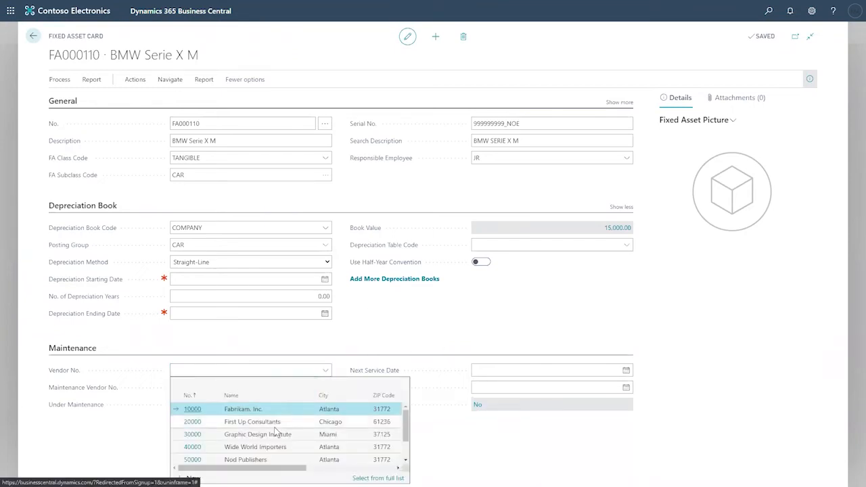
click(274, 447)
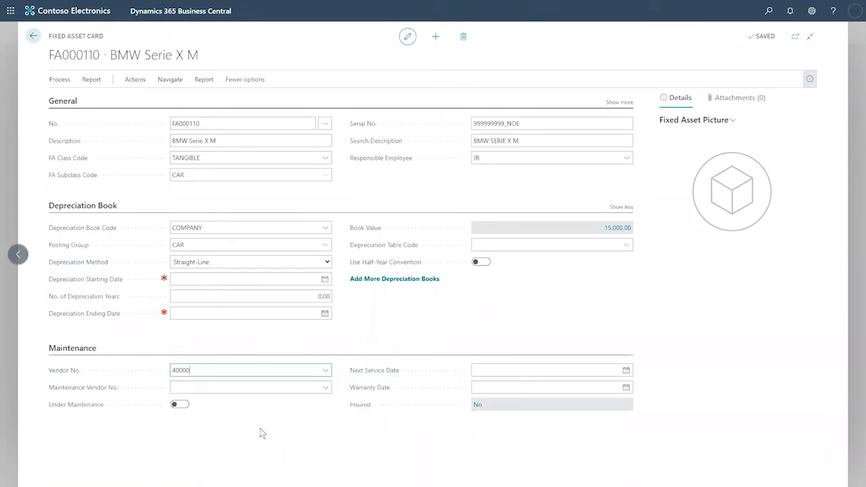
click(325, 387)
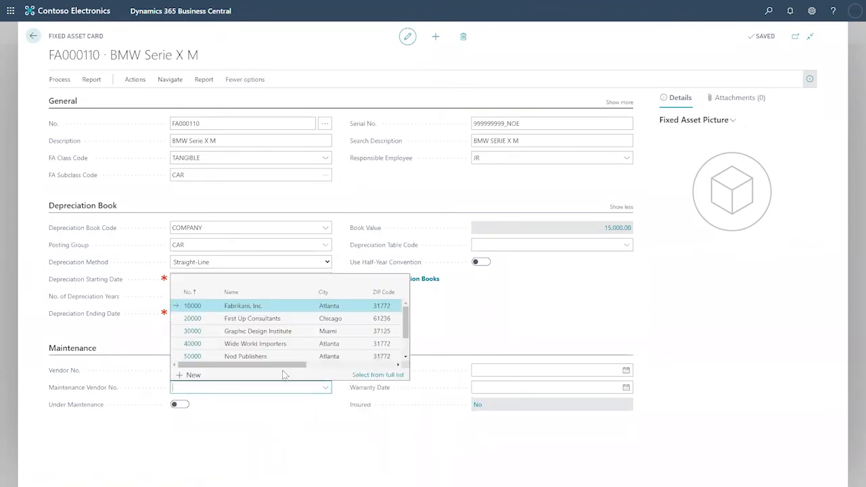
click(276, 343)
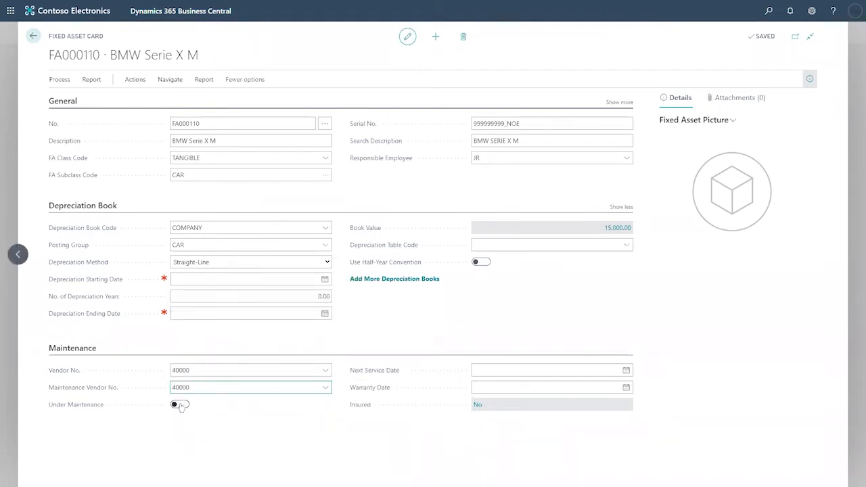
- Browse the Next Service Date calendar to October 2020 without setting a date
click(572, 374)
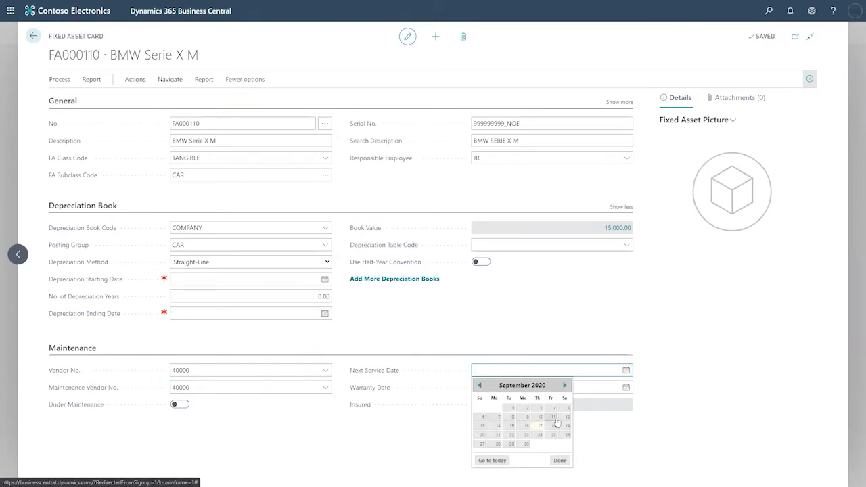
click(565, 385)
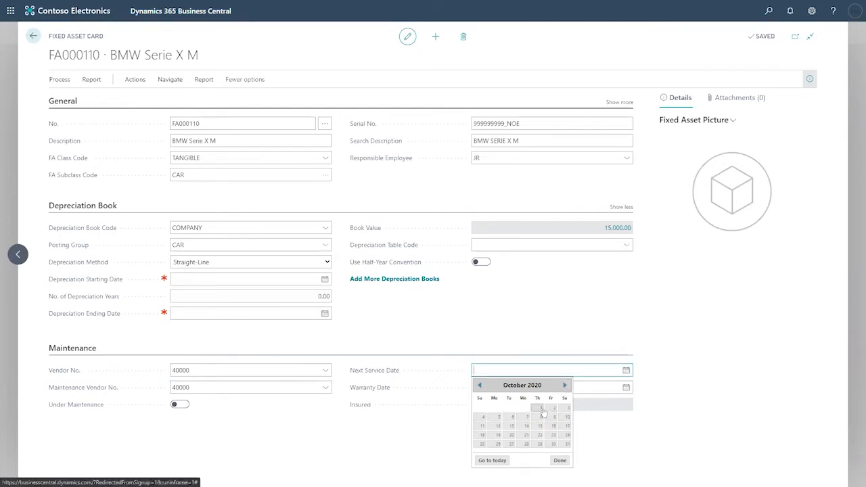
click(172, 81)
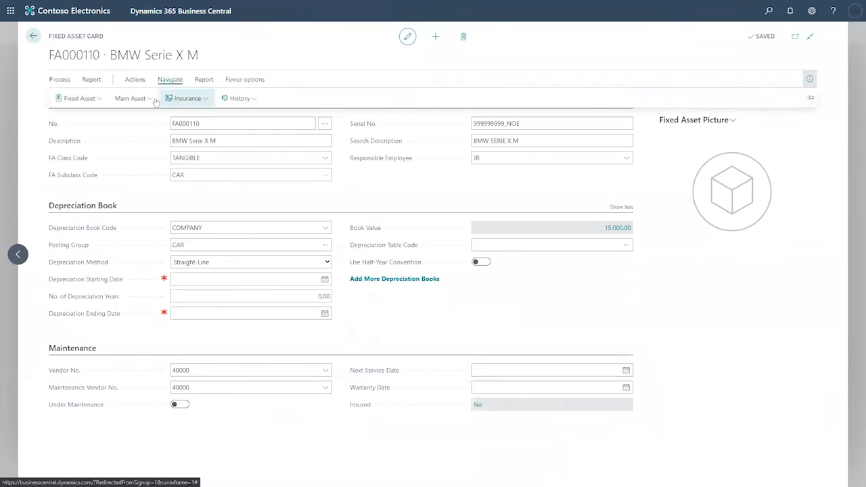
- Open FA000110's Maintenance Registration list from the Process actions
click(148, 100)
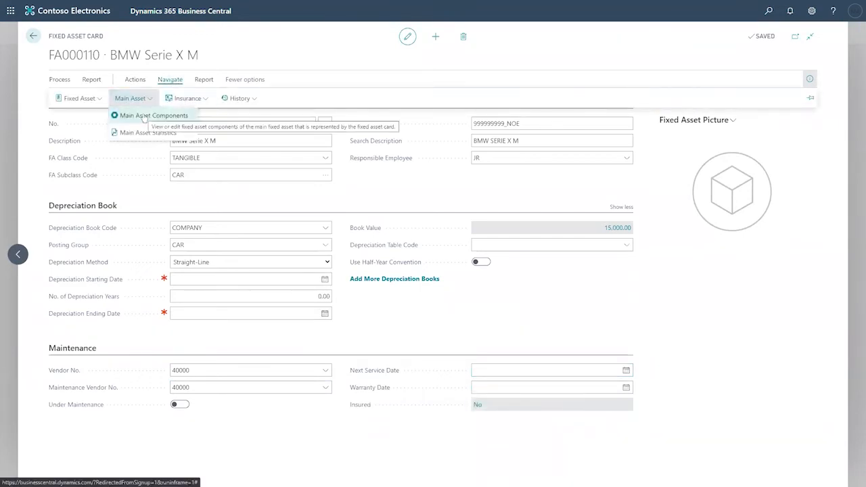
click(206, 86)
click(135, 85)
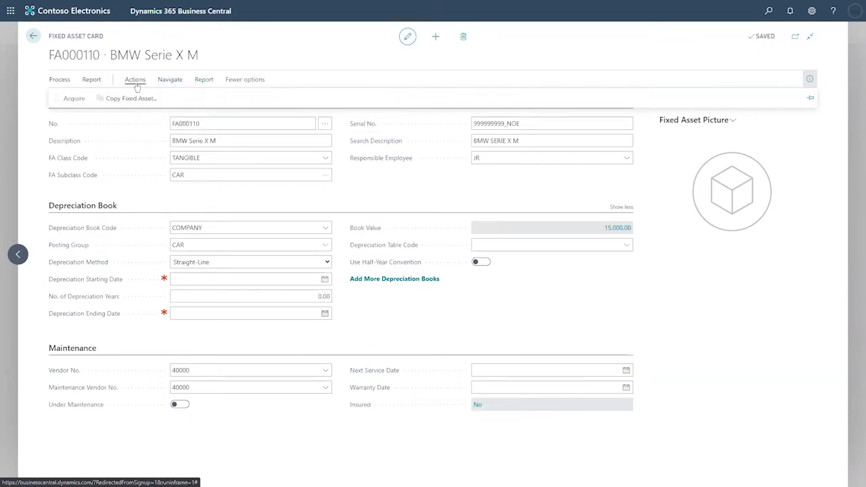
click(92, 81)
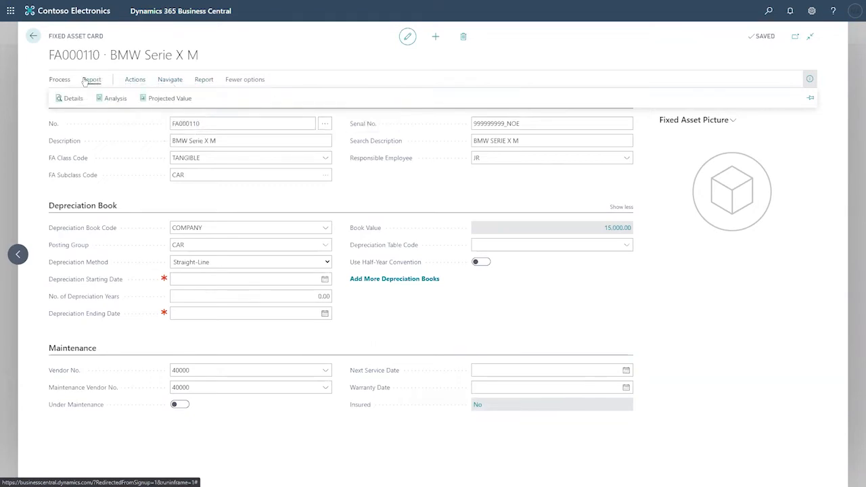
click(71, 80)
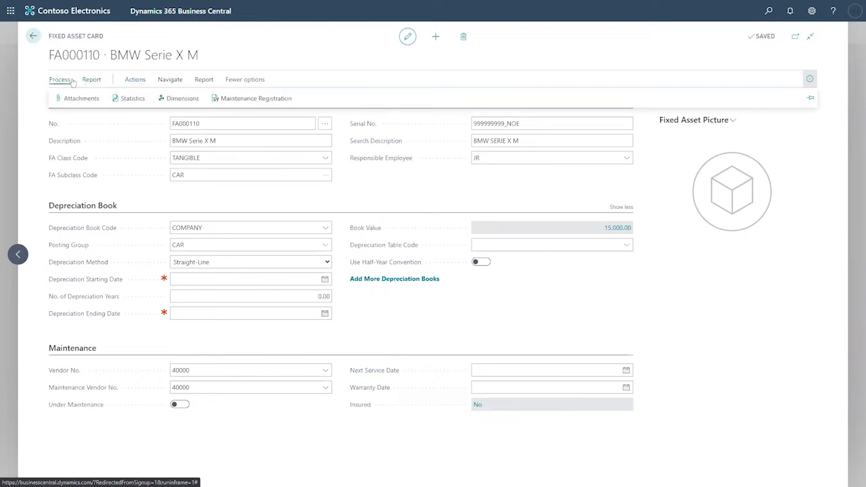
click(256, 99)
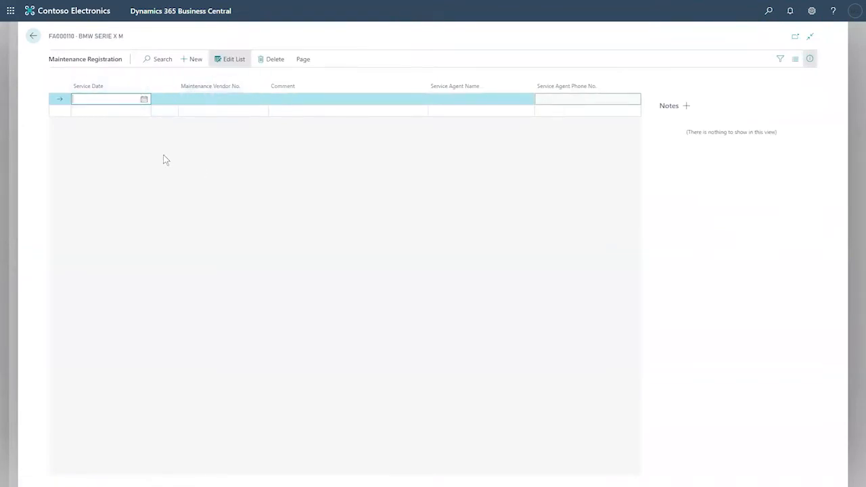
- Add a 10/1/2020 General Maintenance line for vendor 40000 with the service agent's name and phone
click(143, 100)
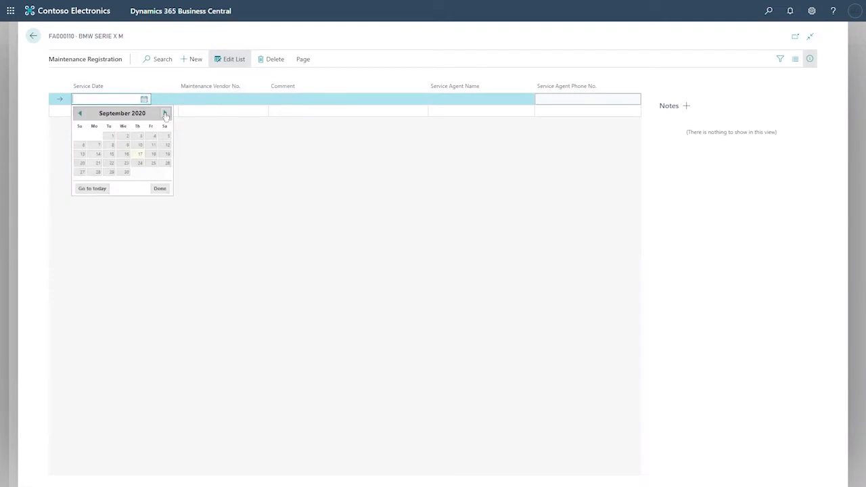
click(165, 114)
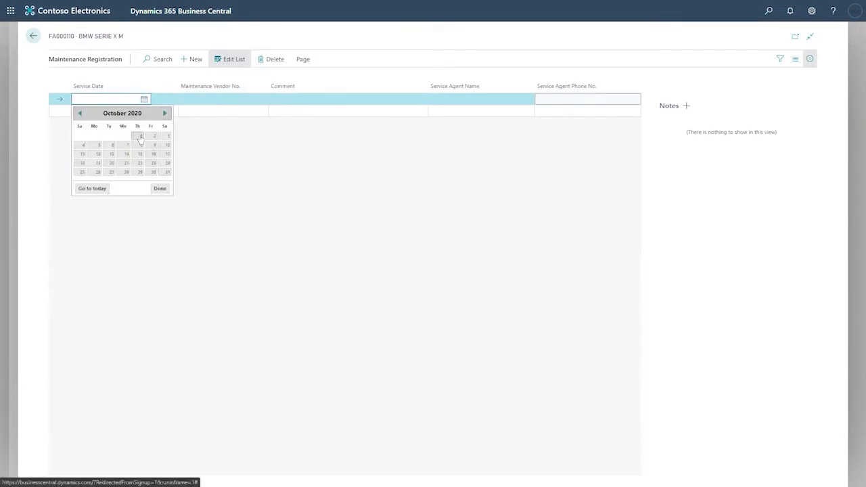
click(140, 138)
click(195, 100)
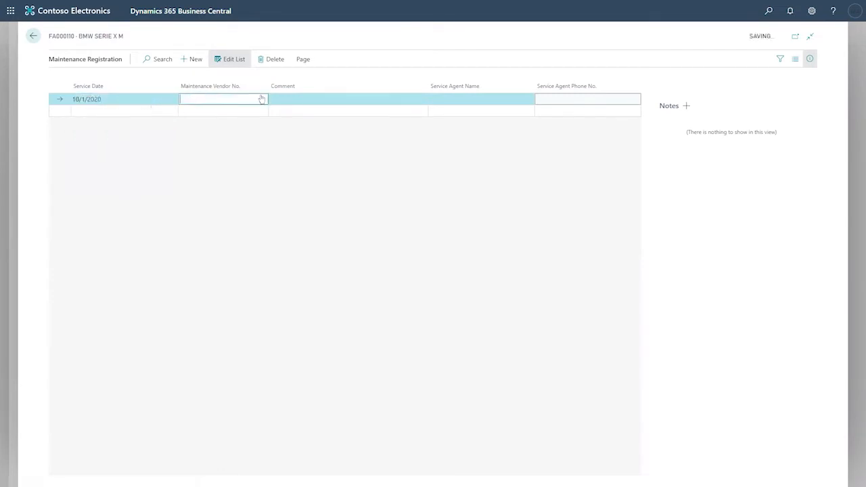
click(262, 99)
click(264, 176)
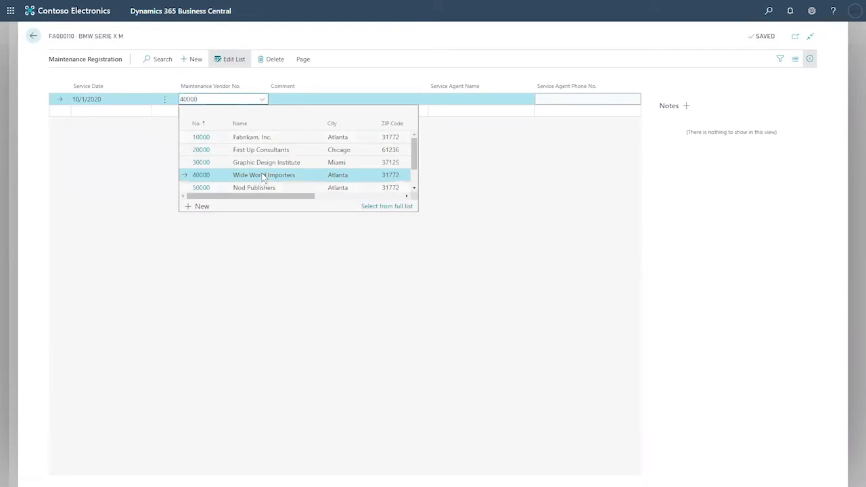
click(302, 99)
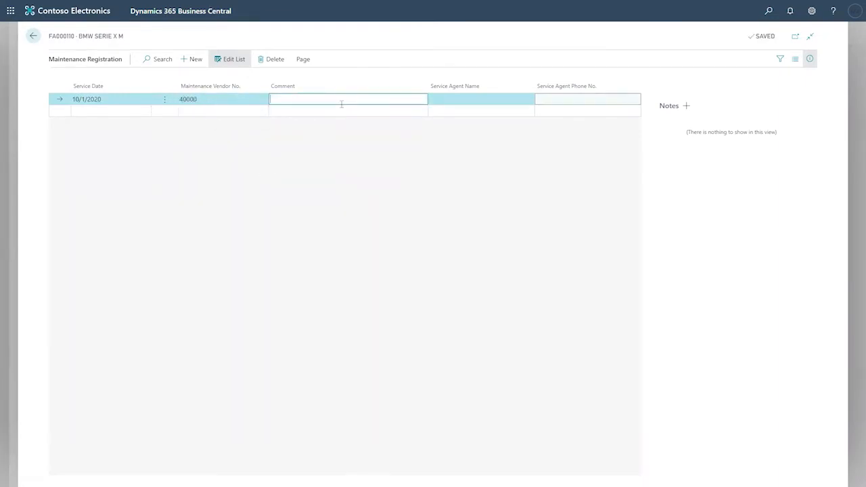
key(Tab)
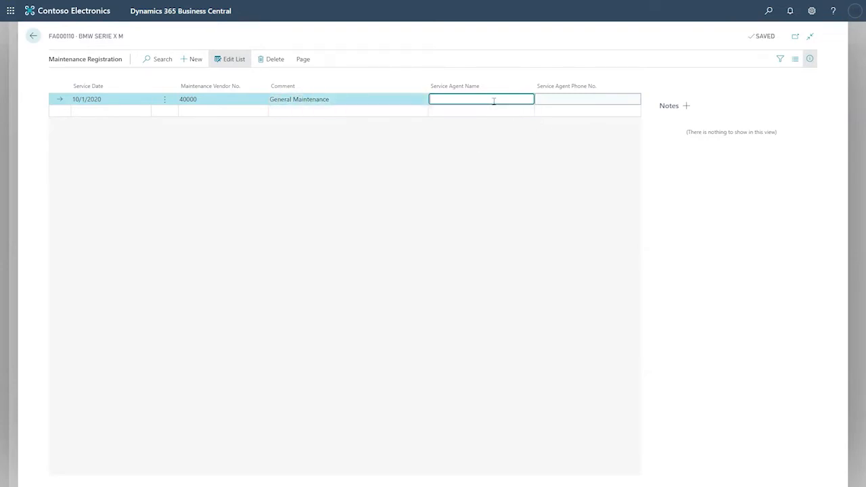
key(Tab)
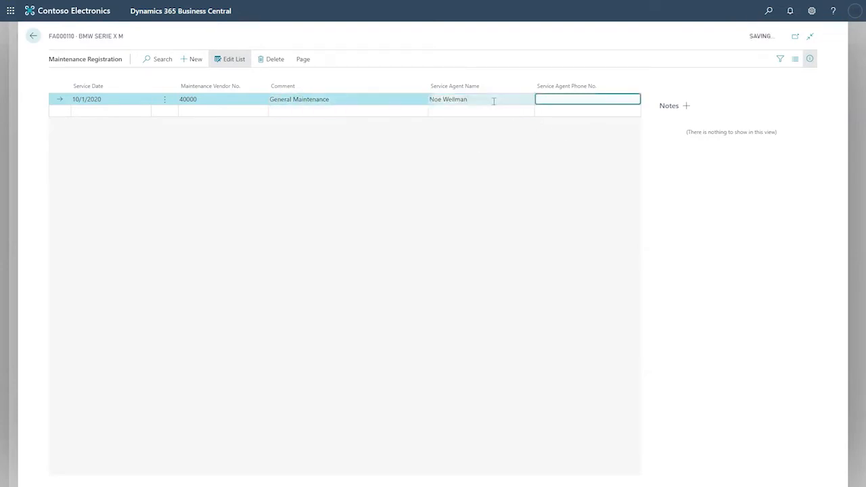
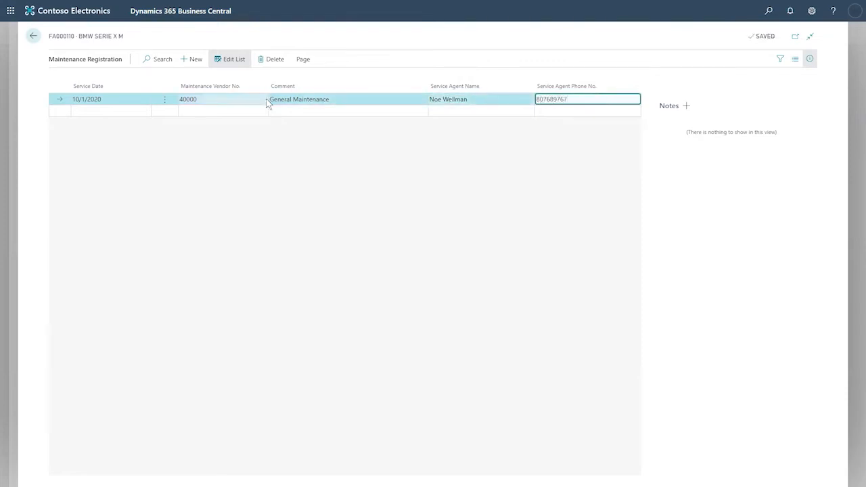
- Add an 11/1/2020 line for vendor 40000, copying comment, agent name and phone from above
click(97, 113)
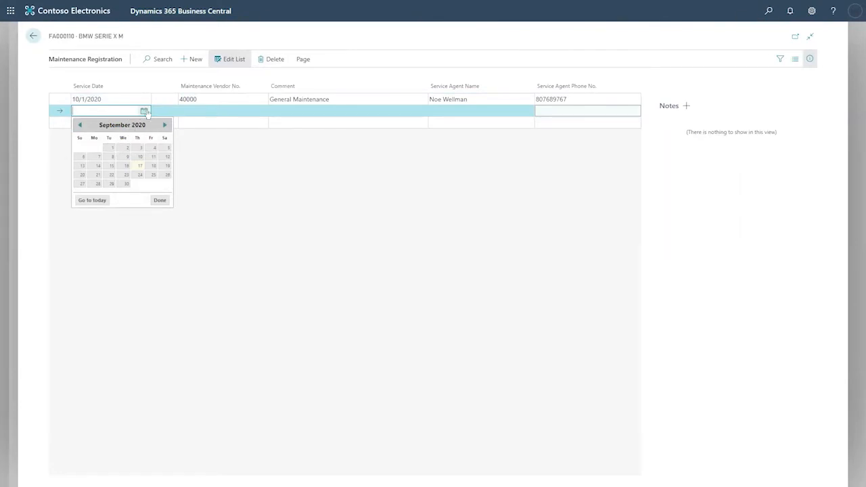
click(164, 124)
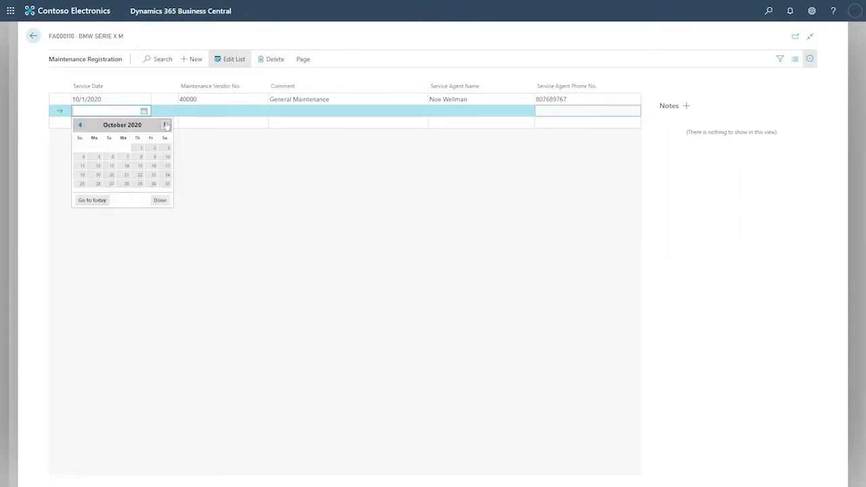
click(166, 184)
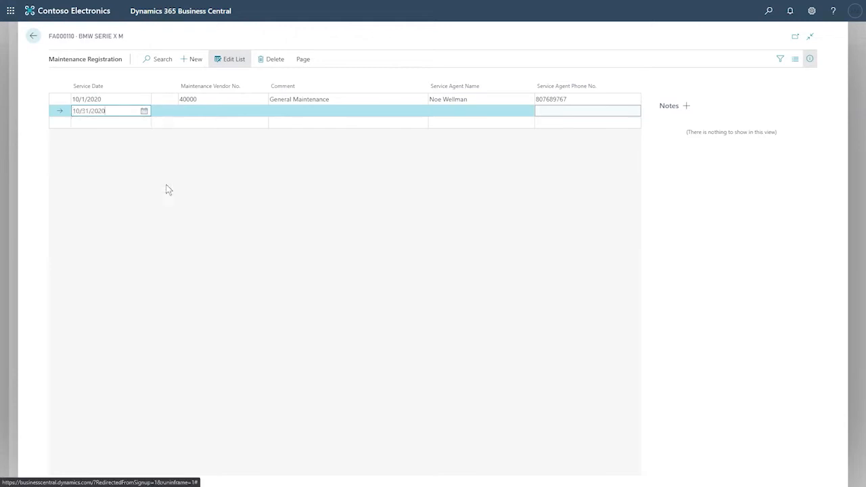
click(143, 112)
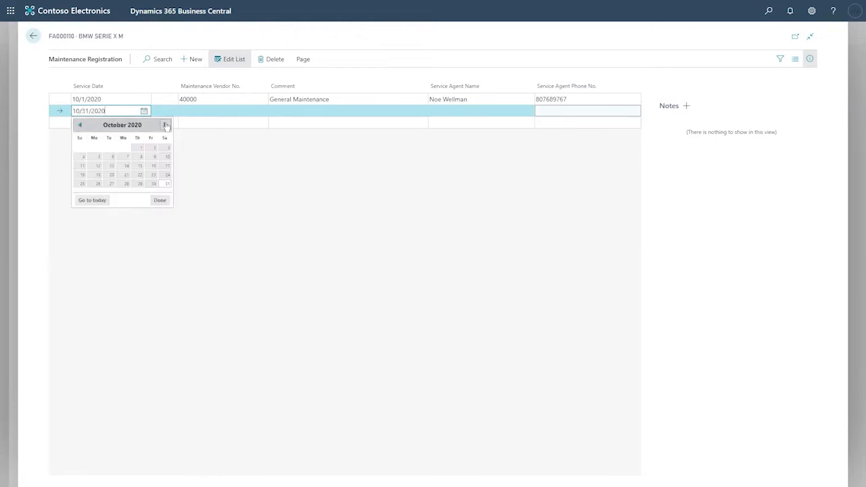
click(164, 125)
click(78, 126)
click(164, 125)
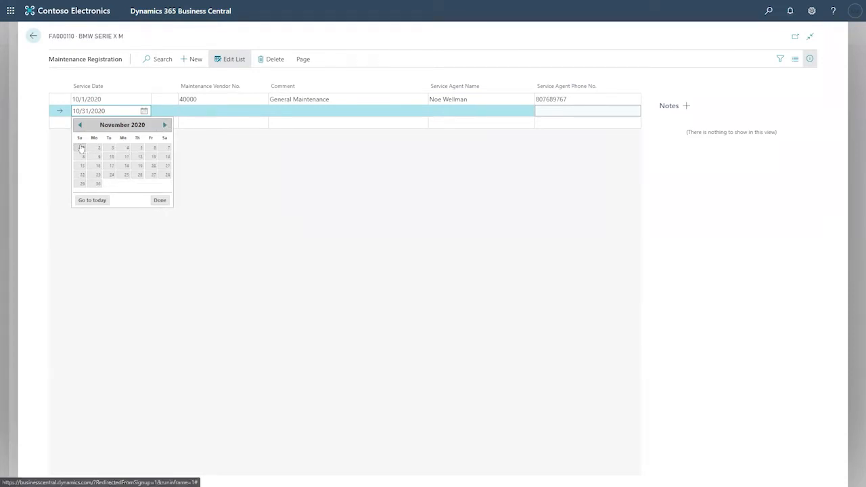
click(83, 148)
click(200, 111)
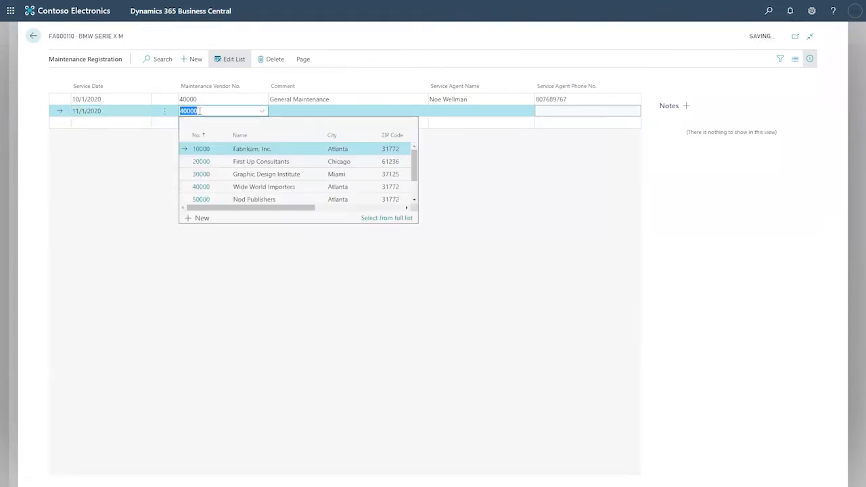
click(285, 111)
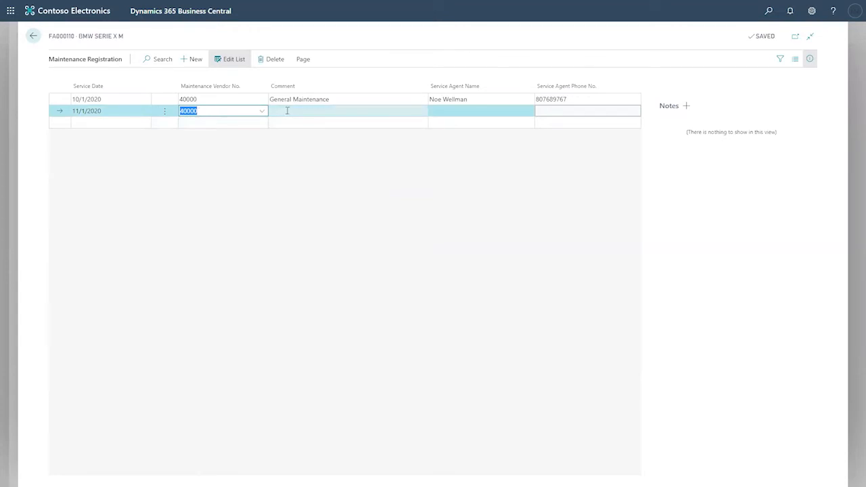
click(287, 111)
key(F8)
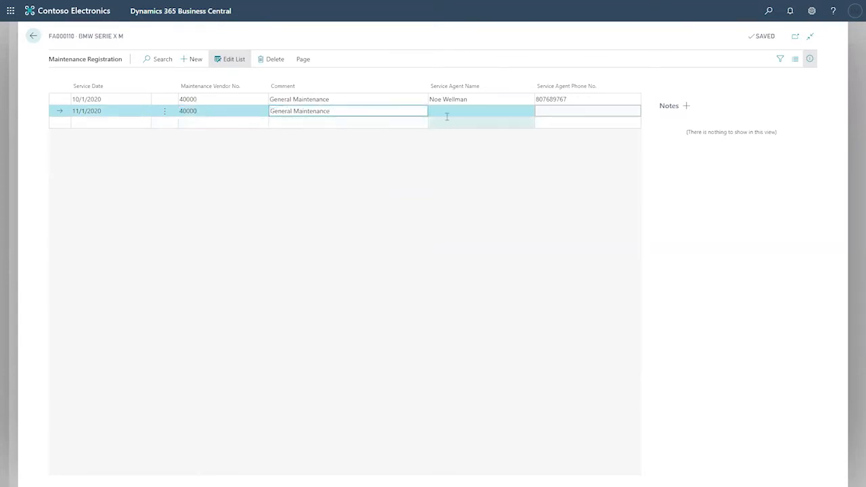
click(448, 113)
key(F8)
click(541, 111)
key(F8)
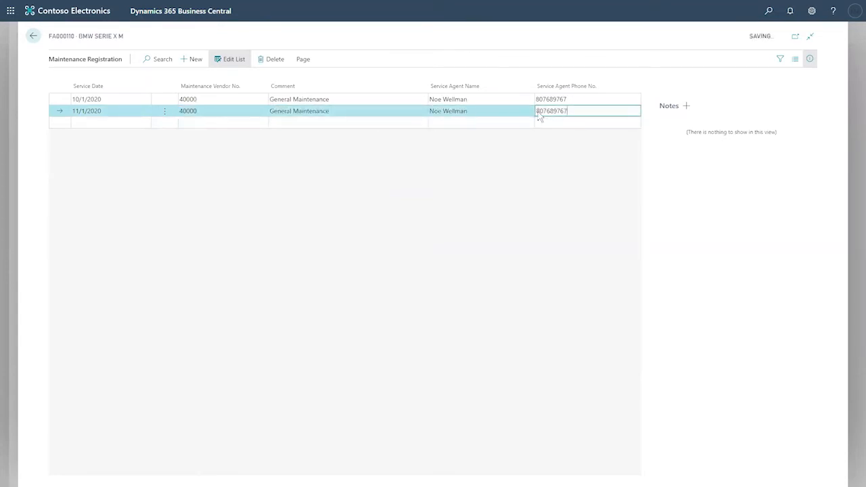
- Add a 12/1/2020 General Maintenance line for vendor 40000 with the same agent details
click(114, 123)
click(144, 122)
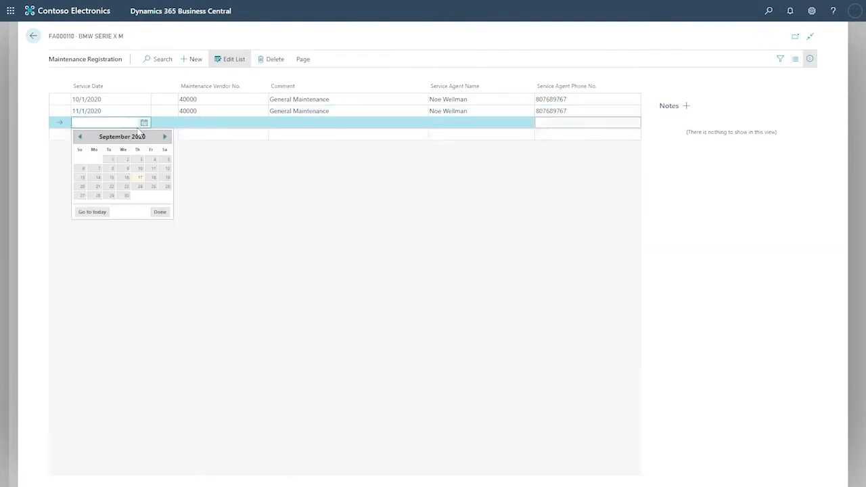
click(164, 138)
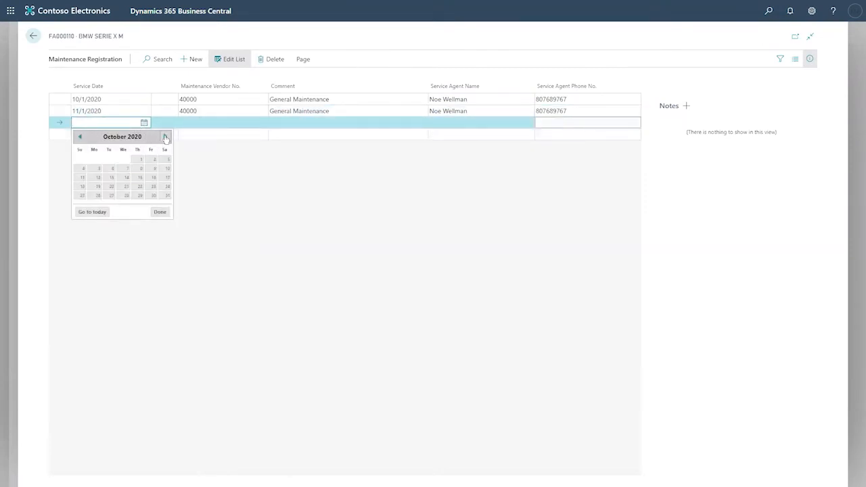
click(164, 138)
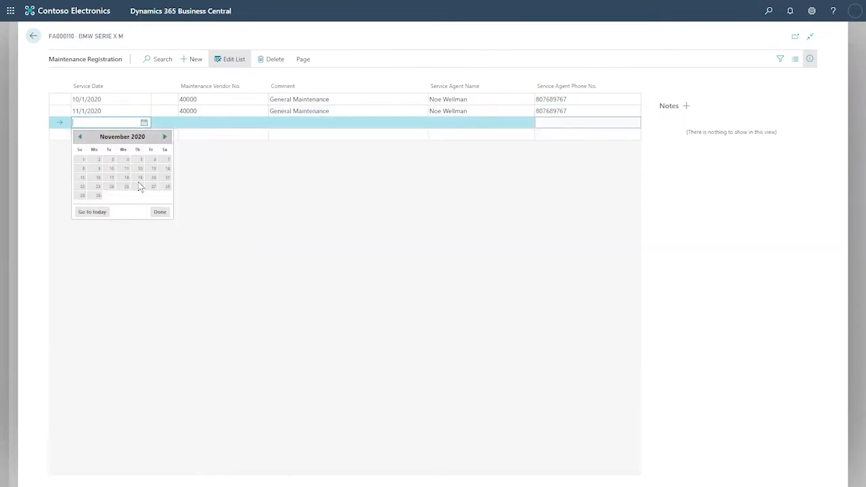
click(164, 137)
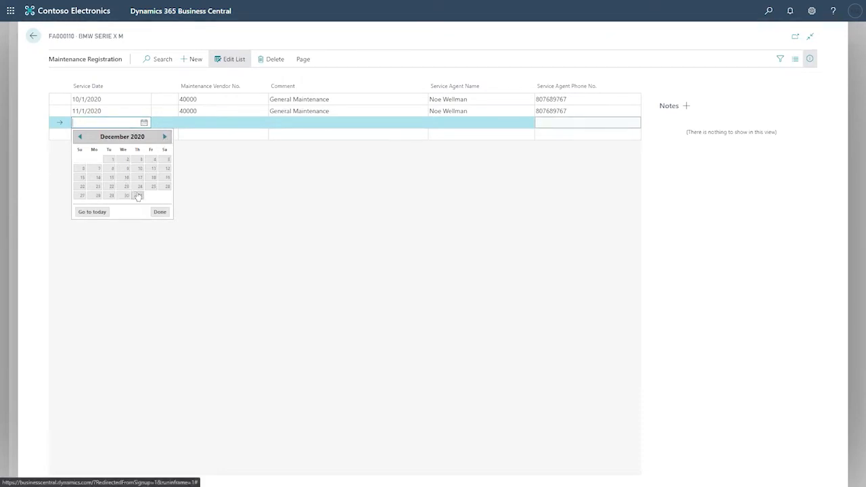
click(113, 159)
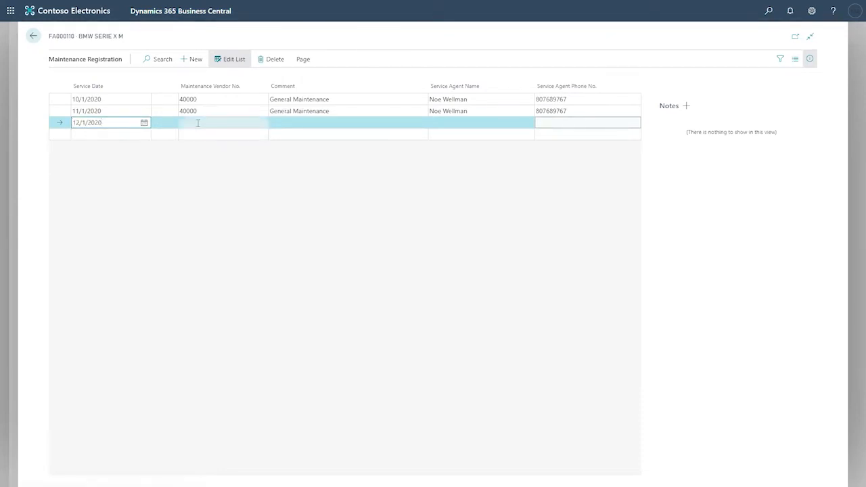
click(197, 123)
click(201, 198)
click(310, 120)
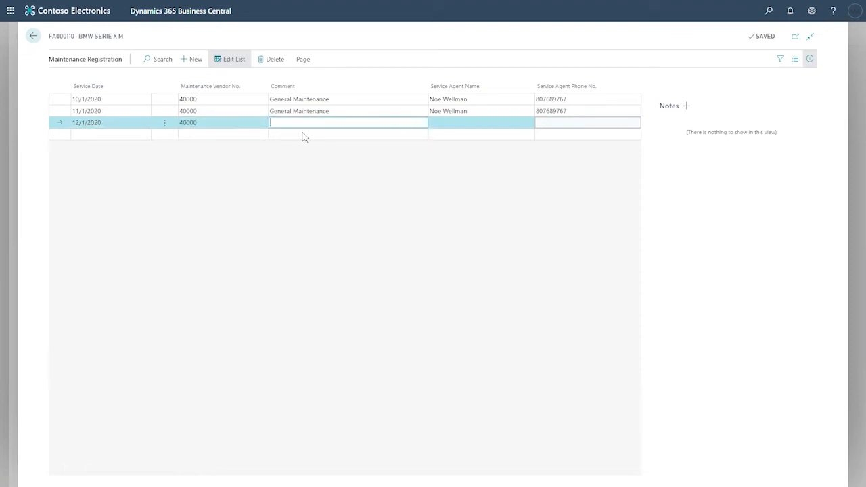
text(General Maintenance)
click(449, 121)
key(F8)
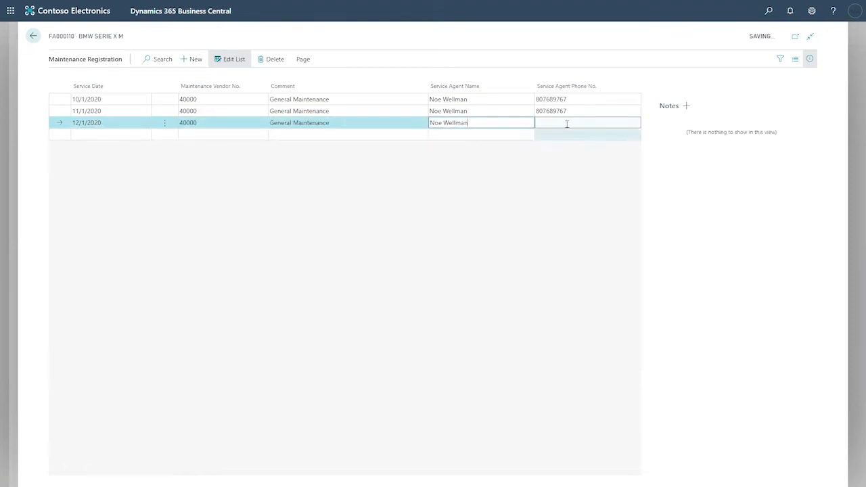
click(567, 124)
key(F8)
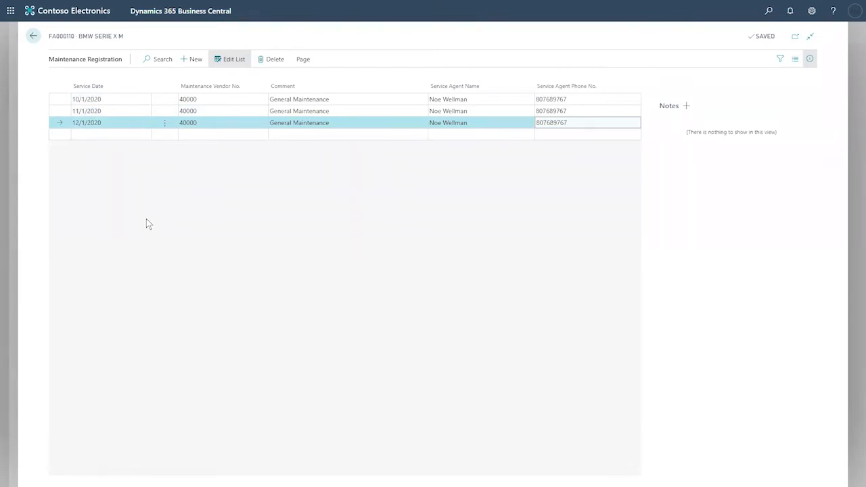
- Check the Total Value Insured for FA000110 BMW Serie X M, then return to the Fixed Assets list
click(34, 42)
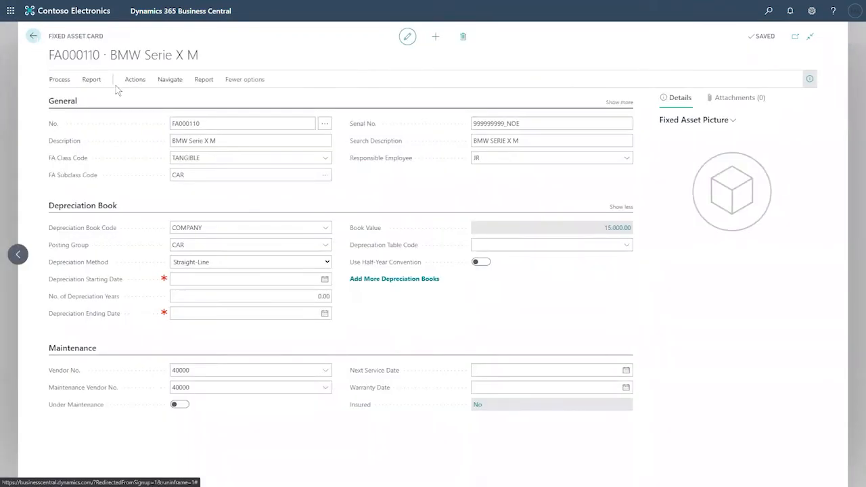
click(169, 80)
click(196, 101)
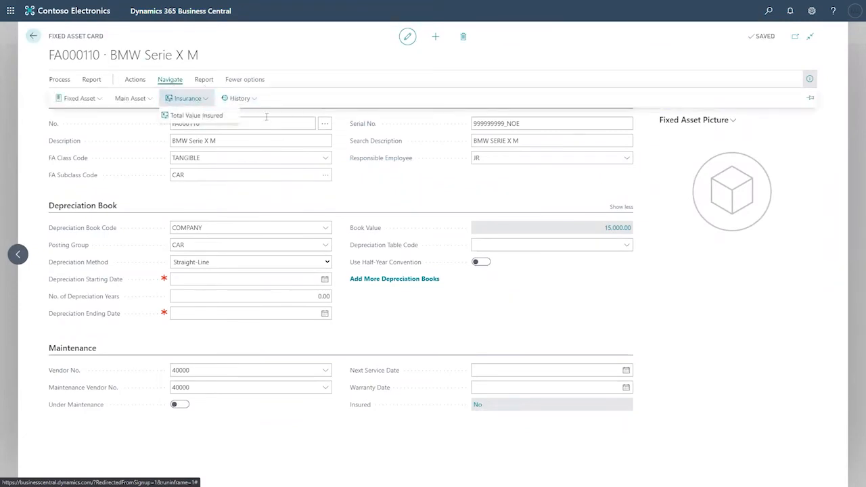
click(195, 116)
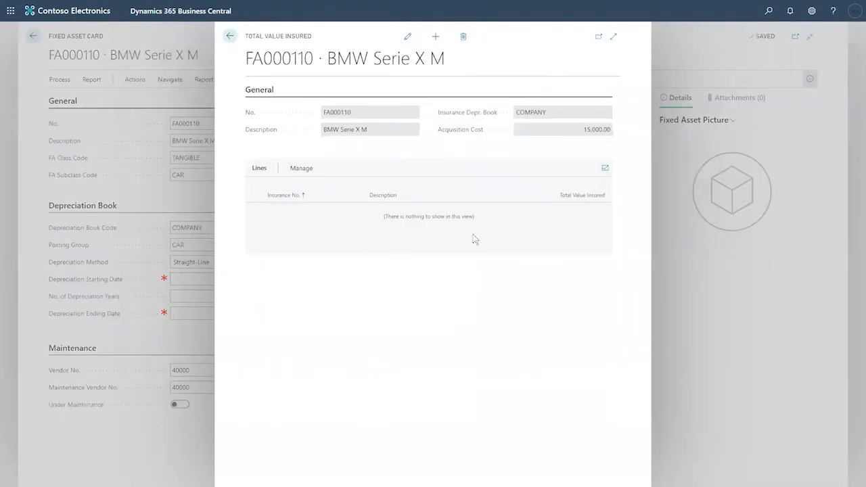
click(230, 41)
click(33, 37)
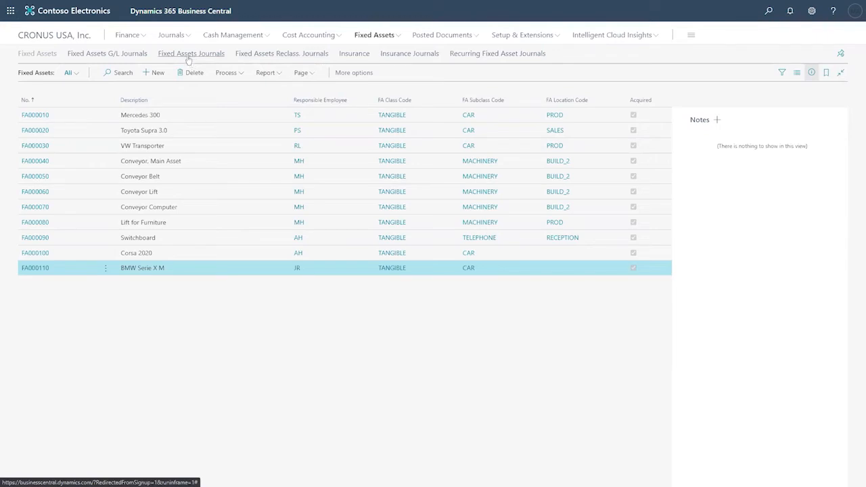
- Open the DEFAULT batch of the Fixed Asset Insurance Journals from the Insurance menu
click(358, 57)
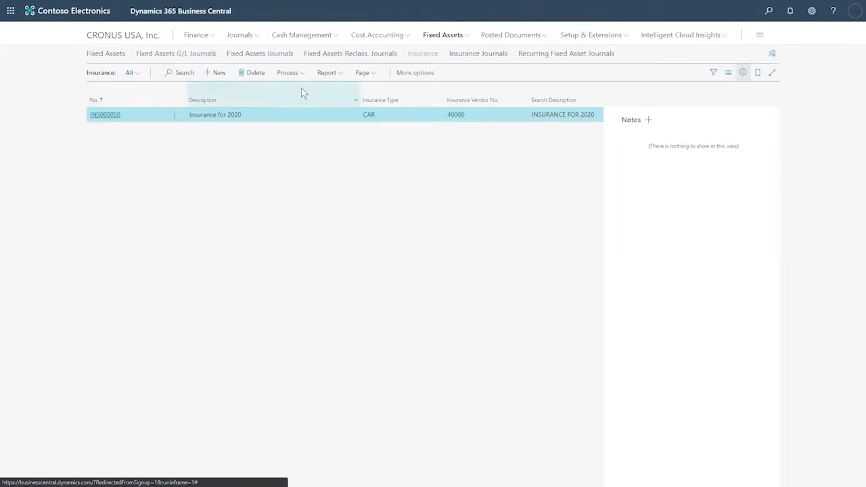
click(476, 57)
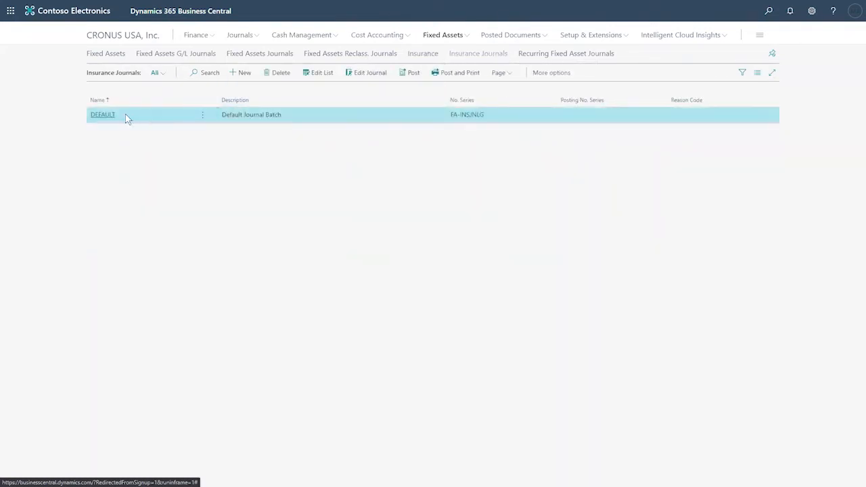
click(103, 115)
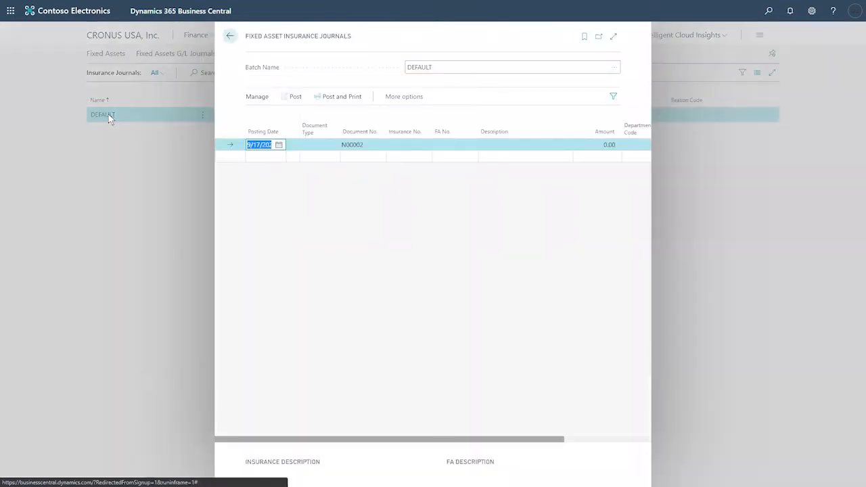
- Make line N00002 an Invoice for policy INS000050 on asset FA000110, amount 1,000.00
click(325, 145)
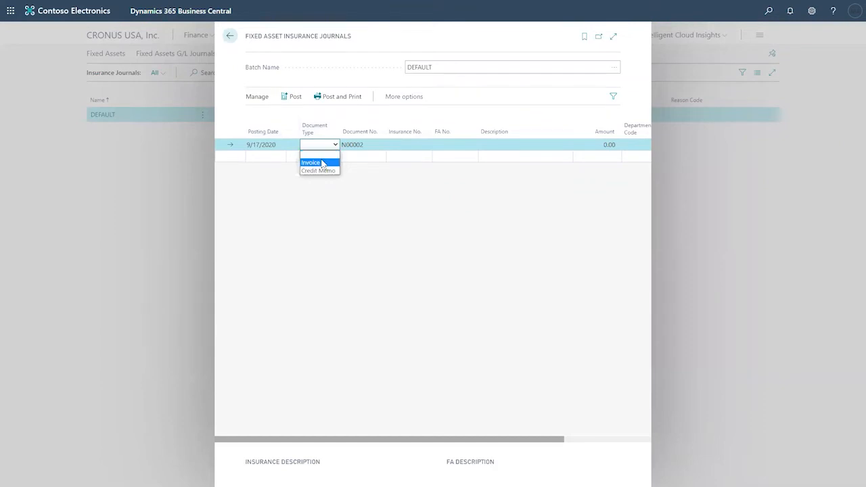
click(323, 163)
click(402, 144)
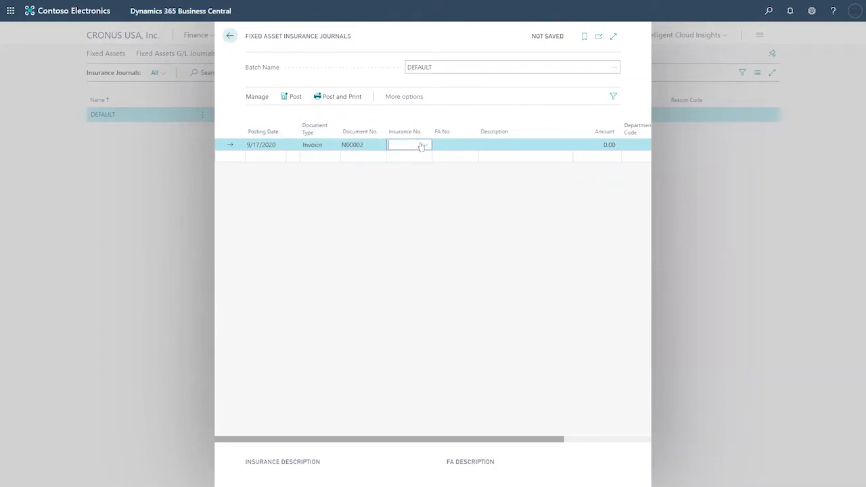
click(425, 146)
click(463, 184)
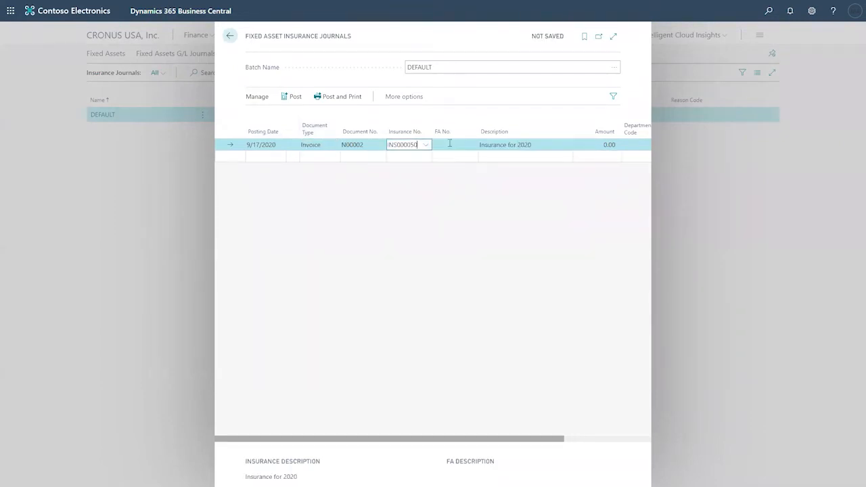
click(448, 142)
click(470, 146)
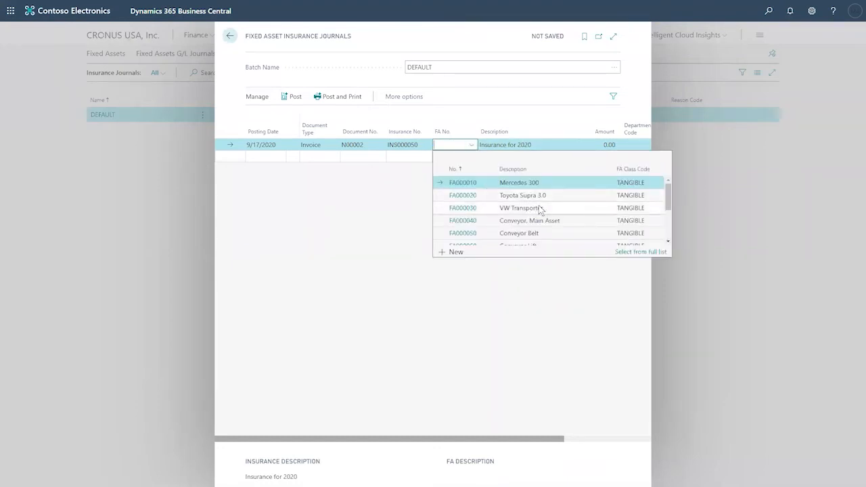
scroll(545, 198, down, 3)
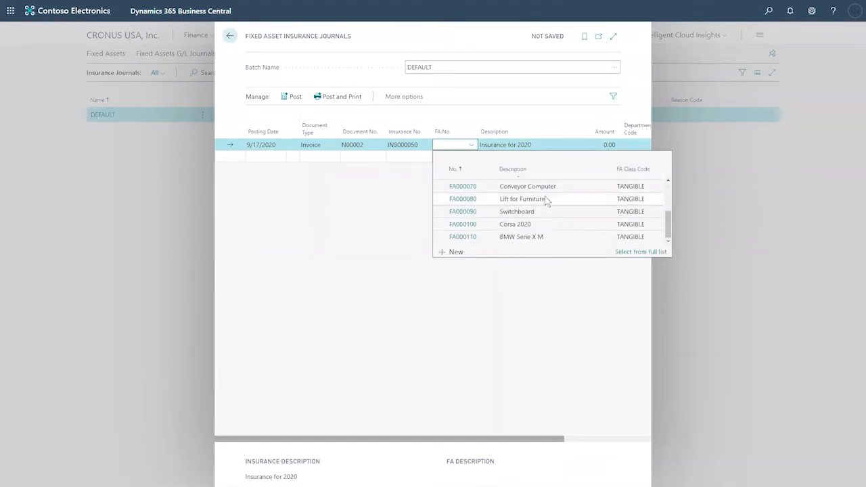
click(534, 237)
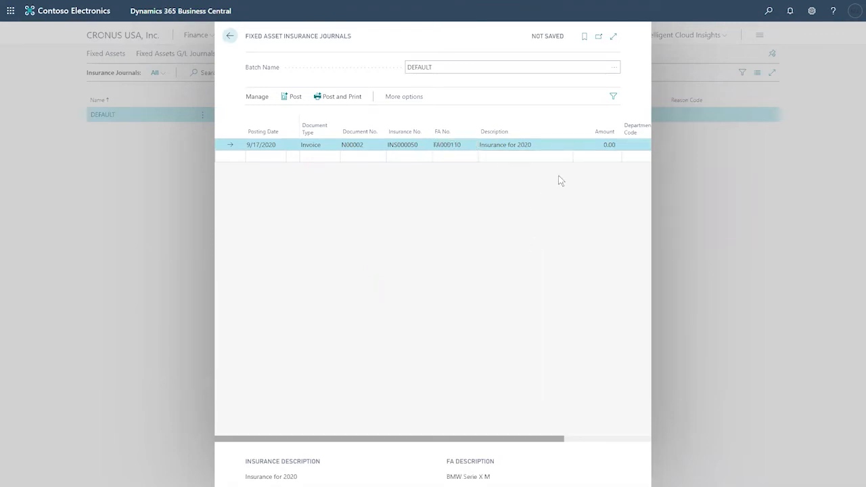
click(595, 144)
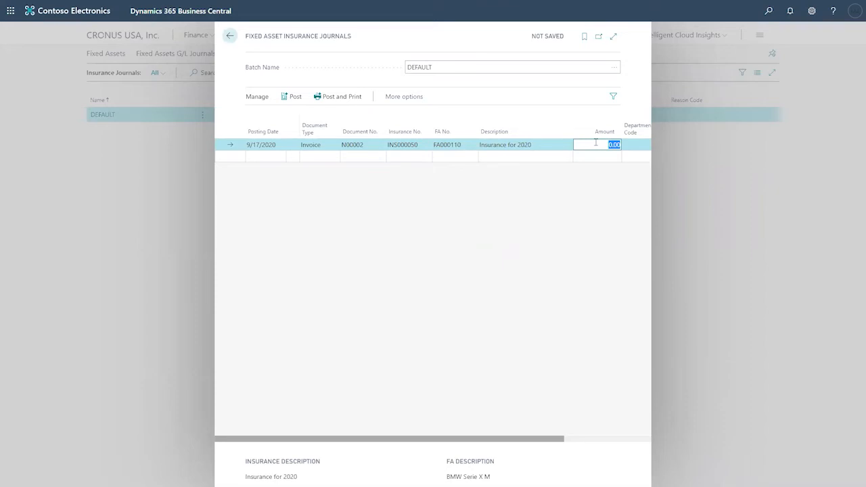
text(1000)
key(Tab)
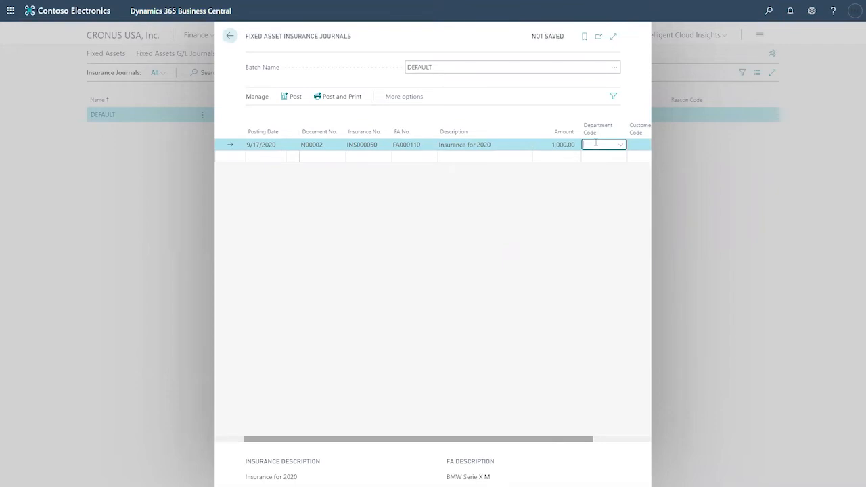
- Expand the journal to full page and browse Department and Area Code options without choosing any
click(613, 37)
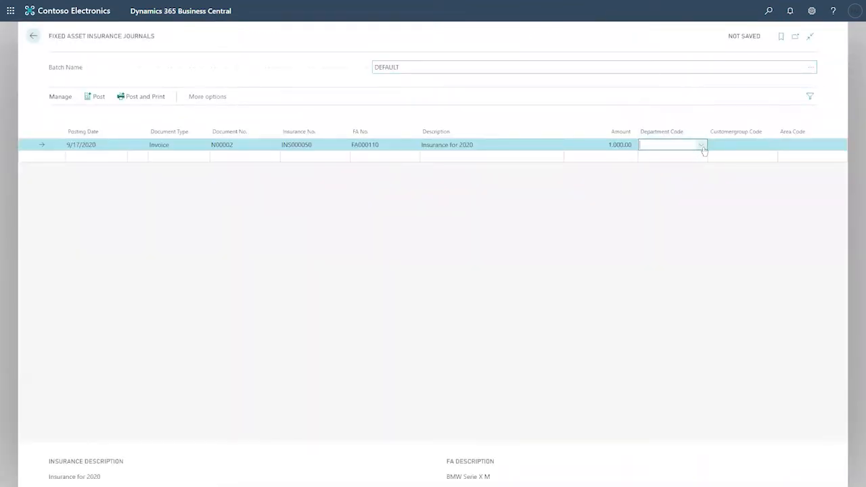
click(701, 147)
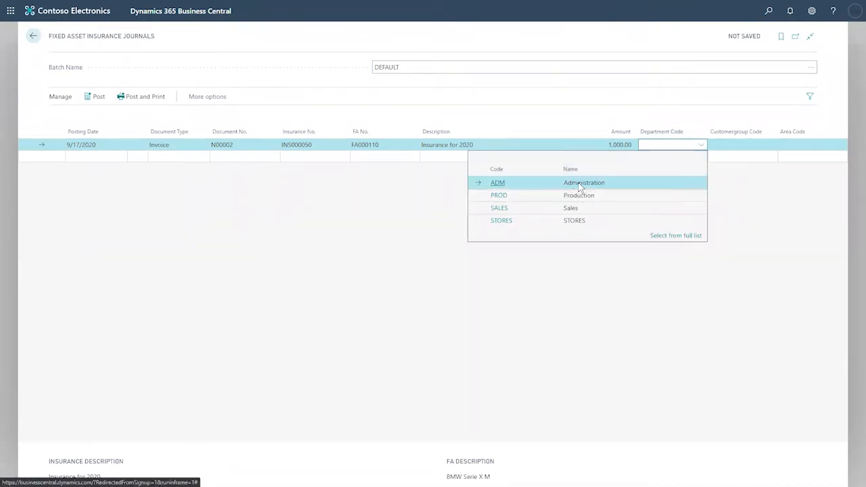
click(803, 145)
click(843, 146)
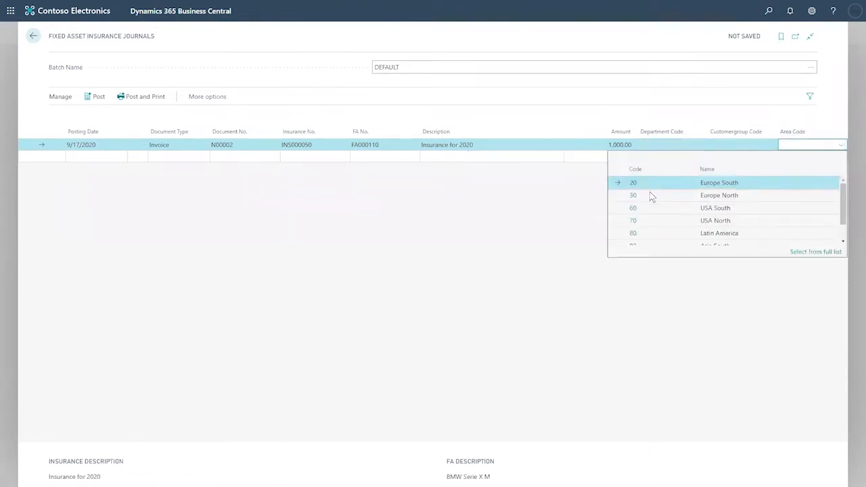
scroll(679, 208, down, 2)
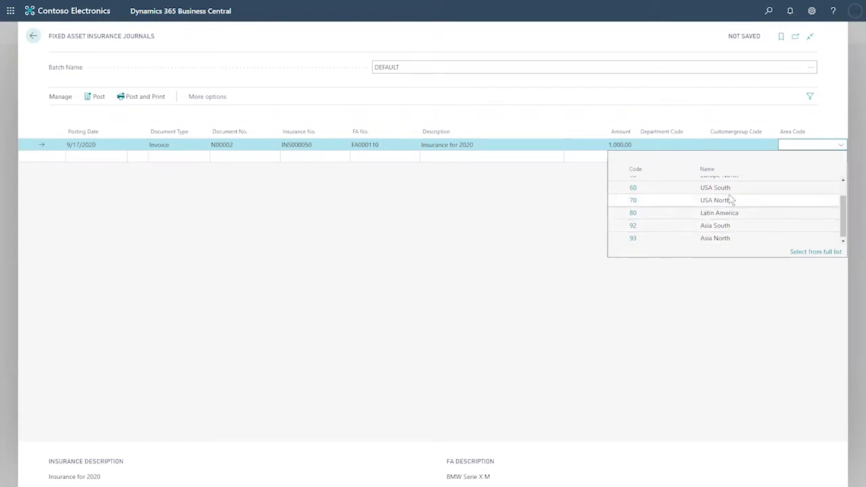
scroll(727, 203, up, 2)
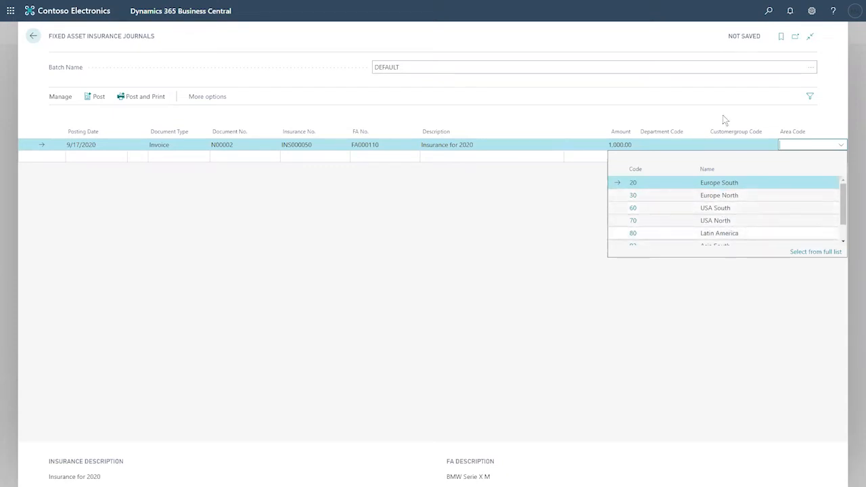
click(418, 228)
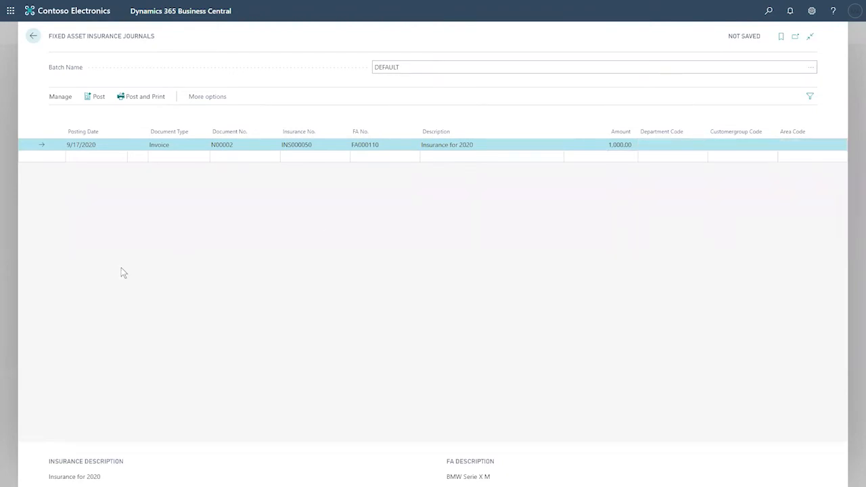
- Post the 1,000.00 insurance journal line and return to the Insurance Journals batch list
click(99, 99)
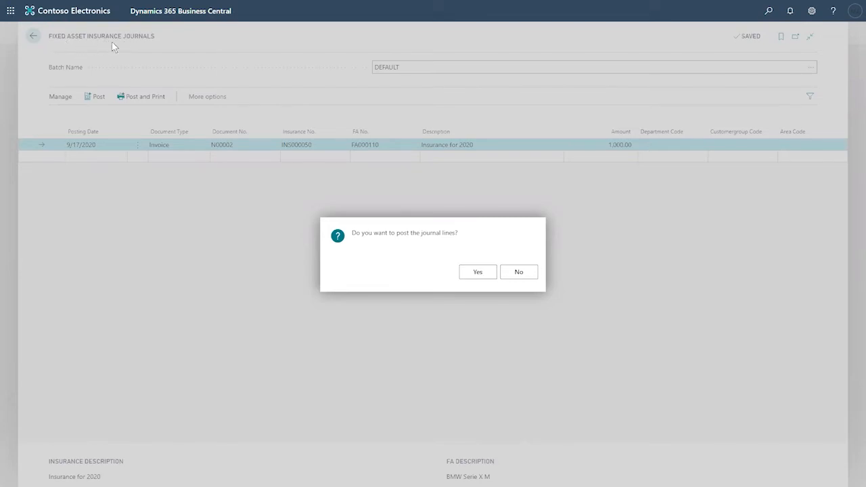
click(484, 273)
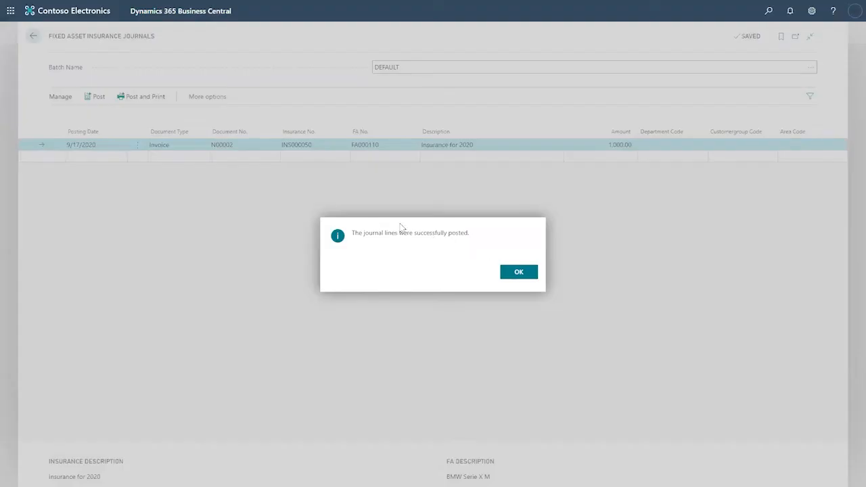
click(517, 273)
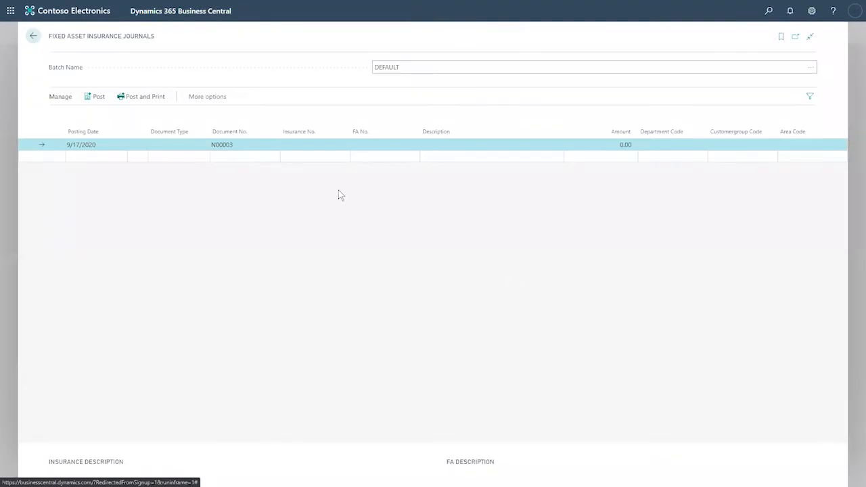
click(33, 36)
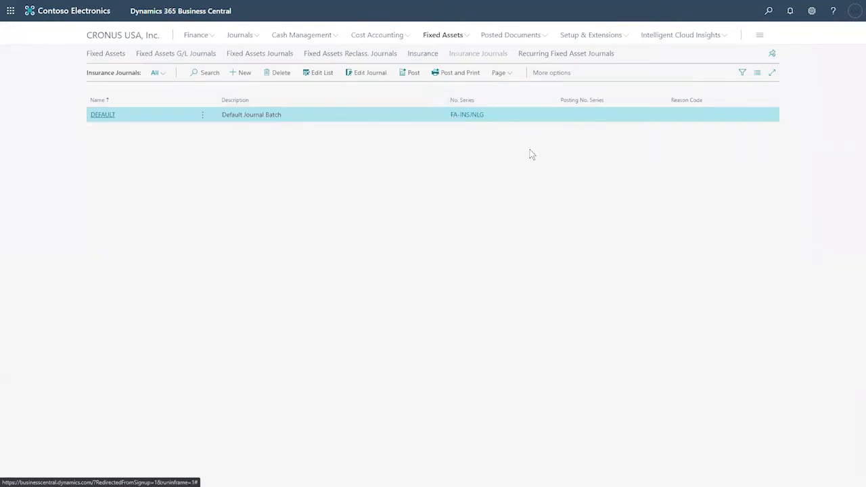
- Reopen the FA000110 BMW Serie X M card from the Fixed Assets list and show its Insurance options
click(128, 36)
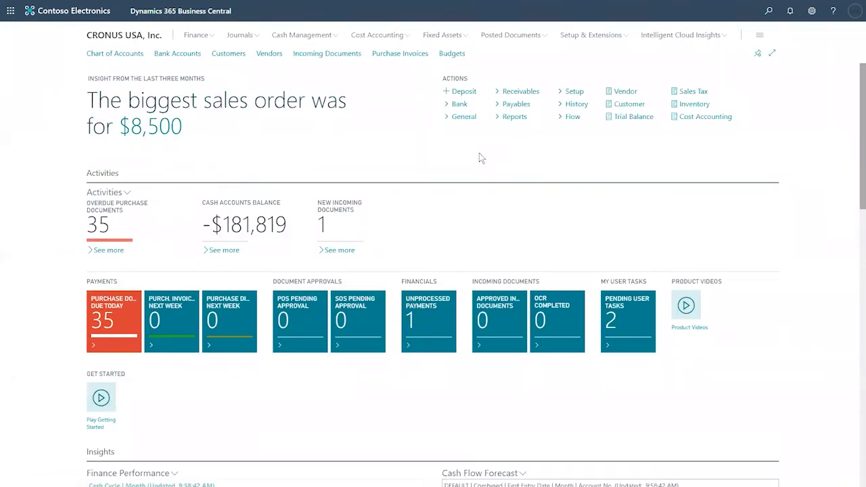
click(455, 35)
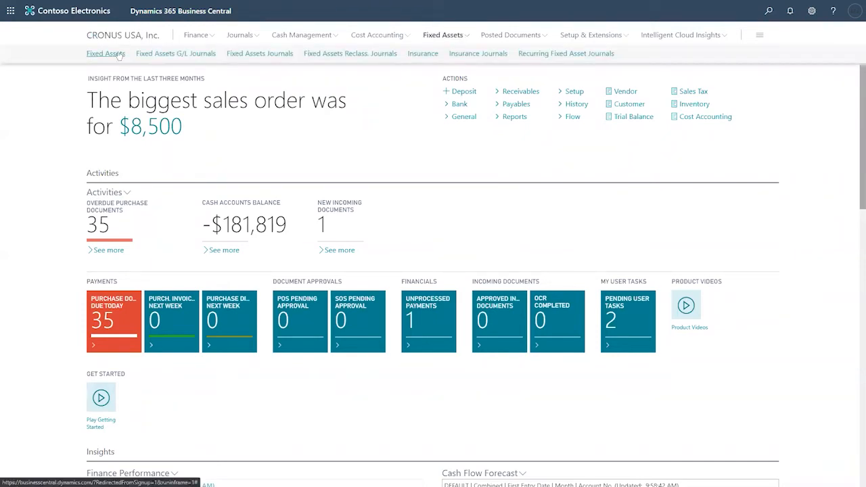
click(106, 53)
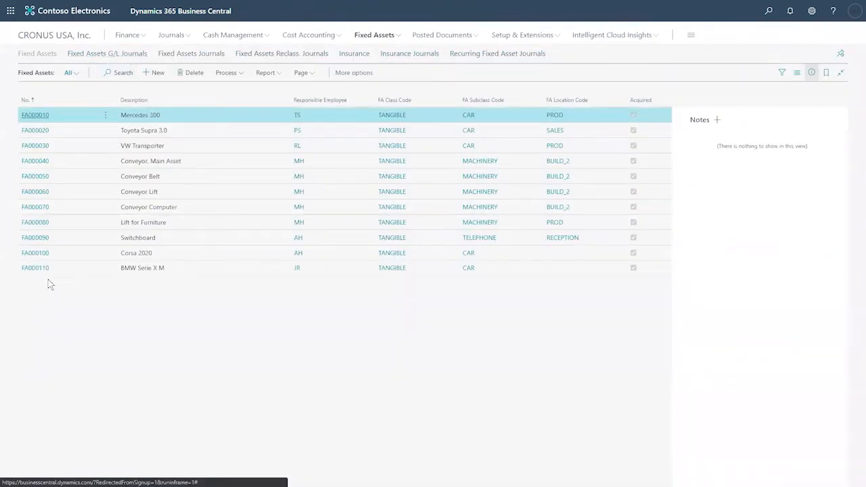
click(37, 271)
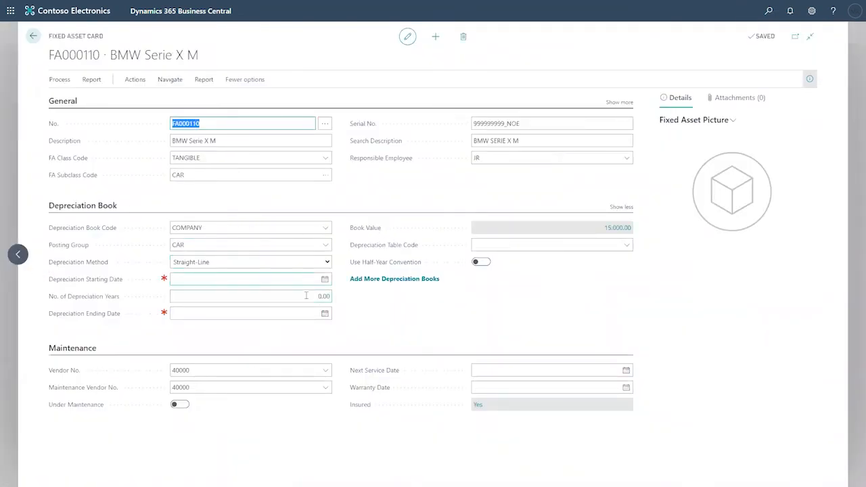
click(170, 82)
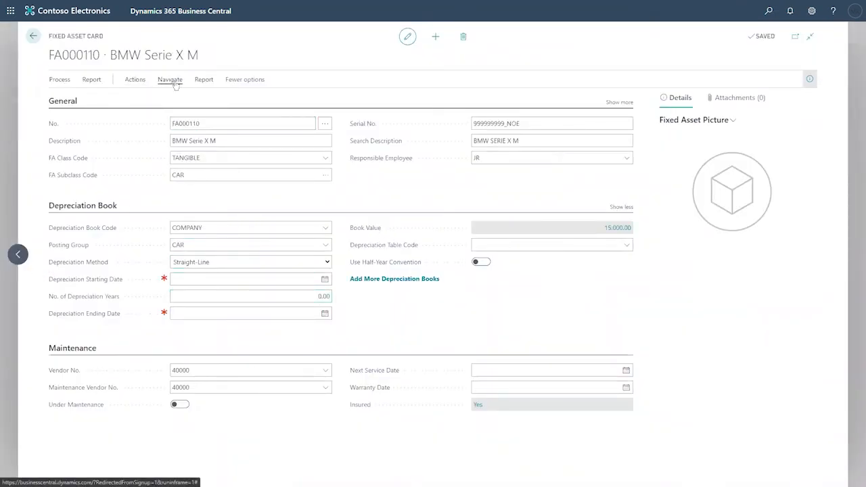
click(195, 100)
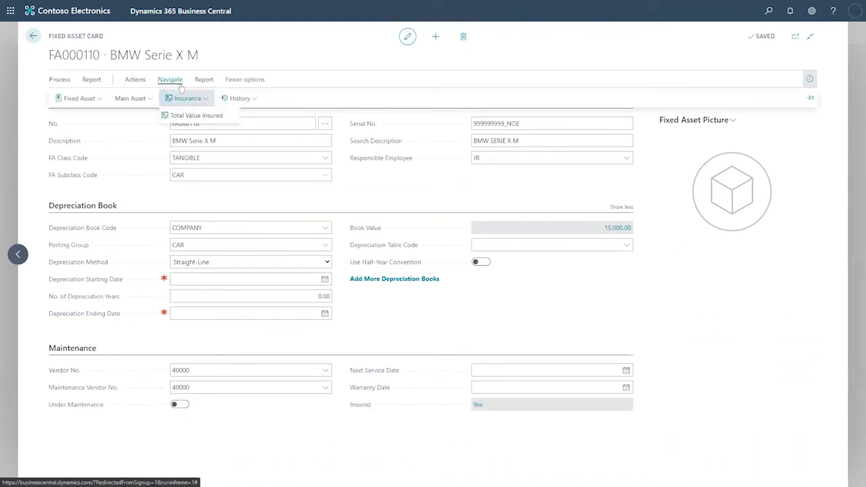
click(196, 117)
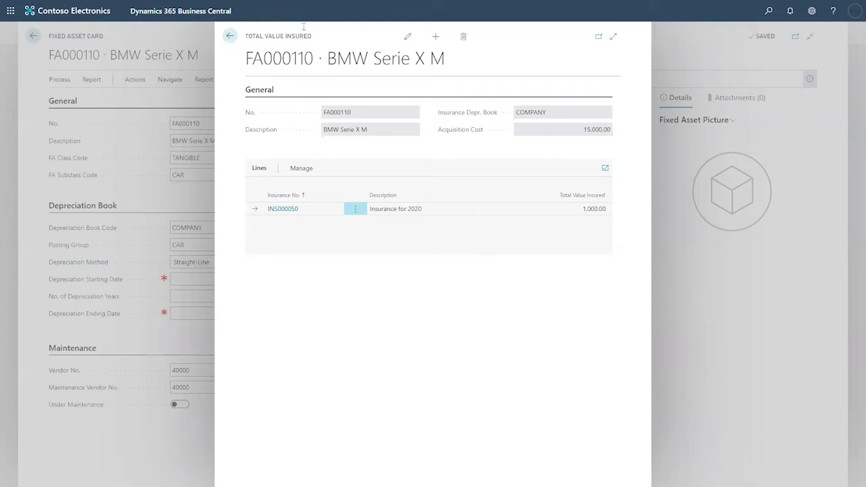
key(Escape)
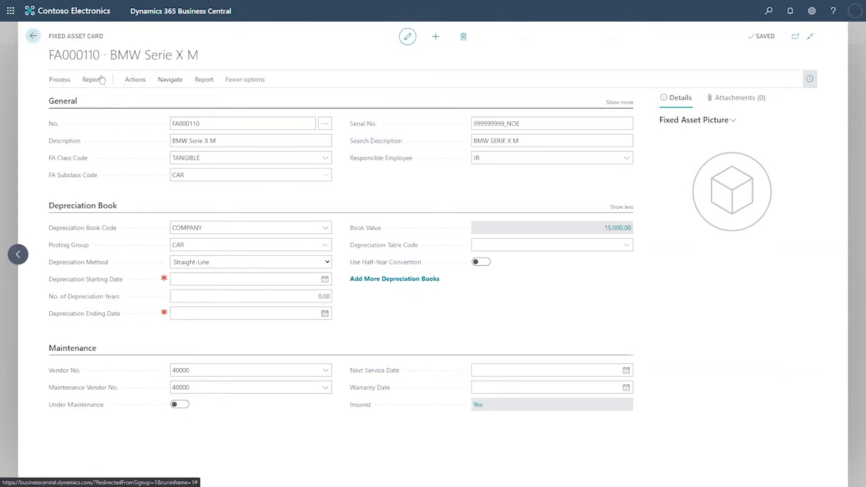
- In FA000110's COMPANY depreciation book, set 5 depreciation years starting 10/1/2020
click(132, 80)
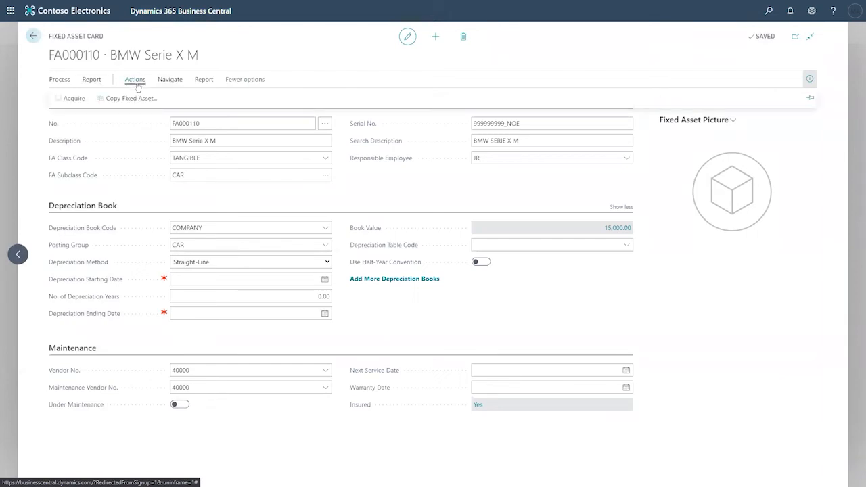
click(169, 83)
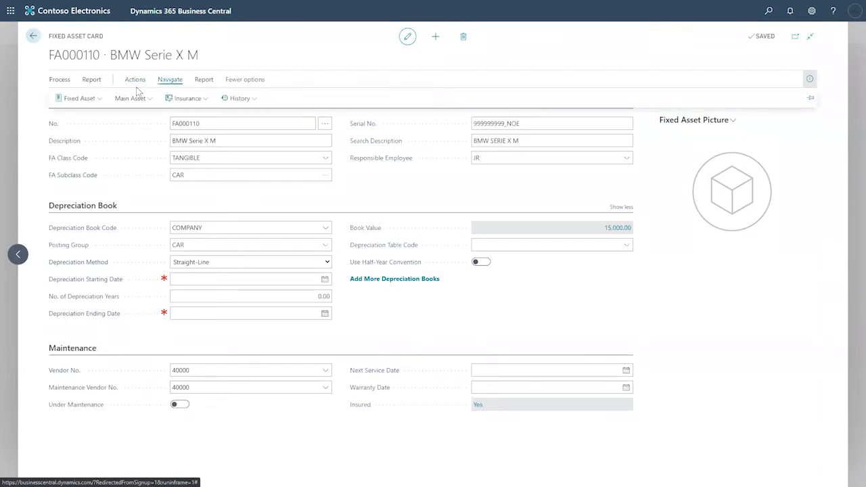
click(94, 97)
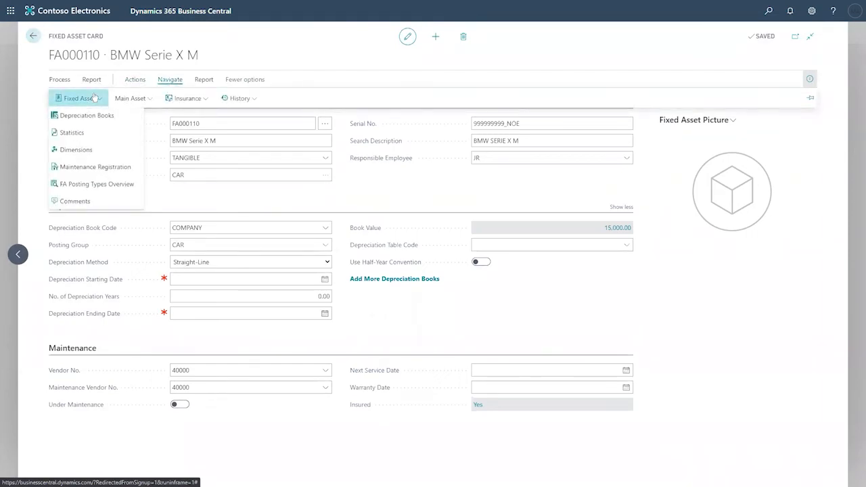
click(99, 115)
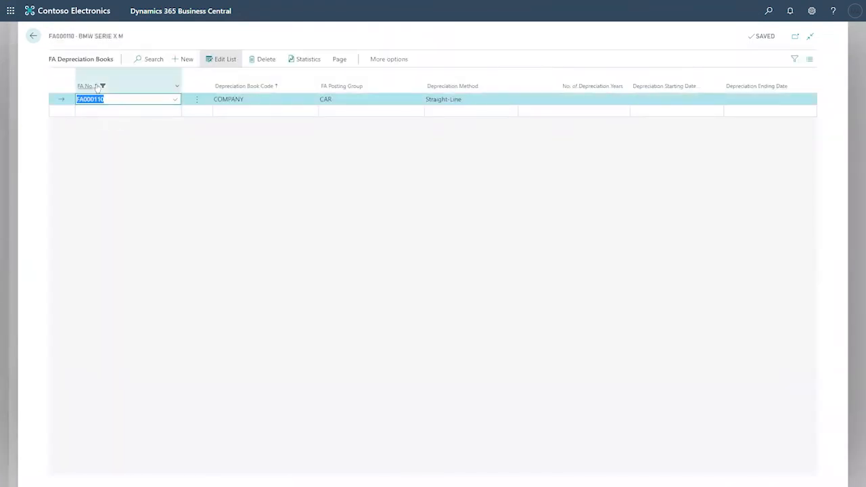
click(560, 99)
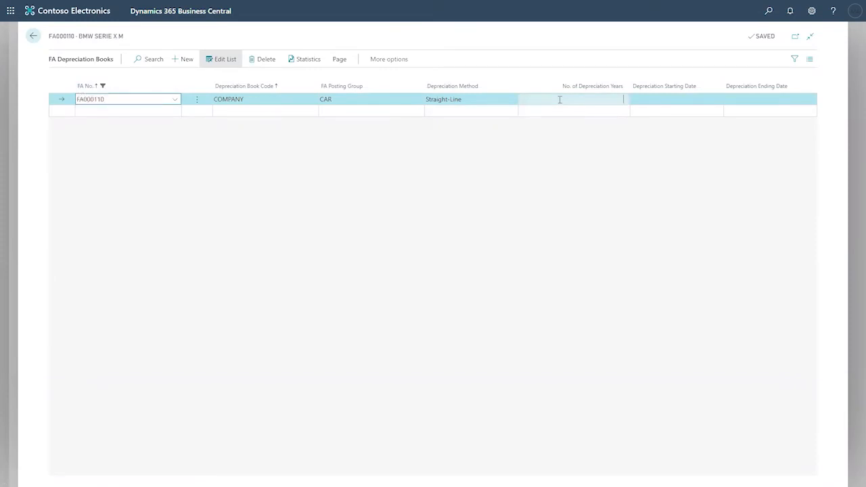
text(5)
key(Tab)
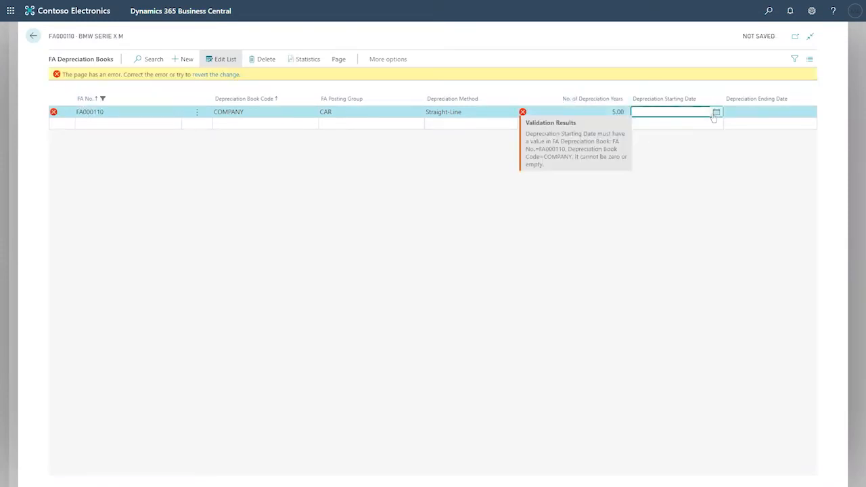
click(716, 112)
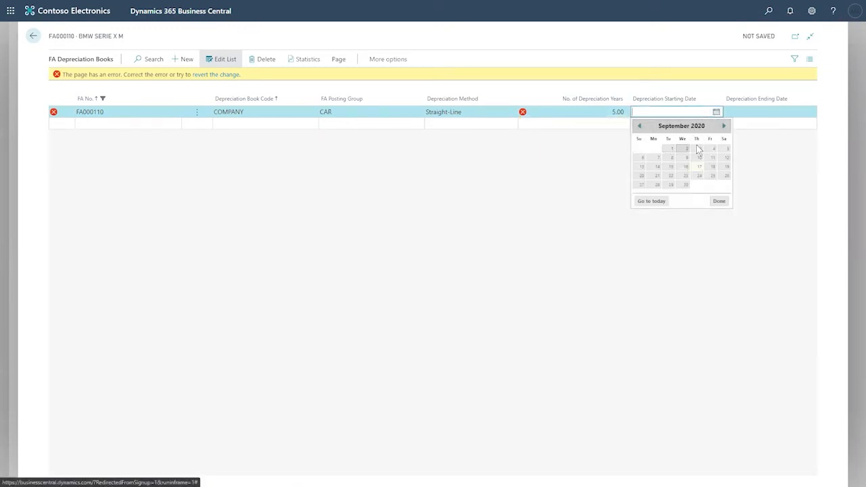
click(724, 126)
click(698, 150)
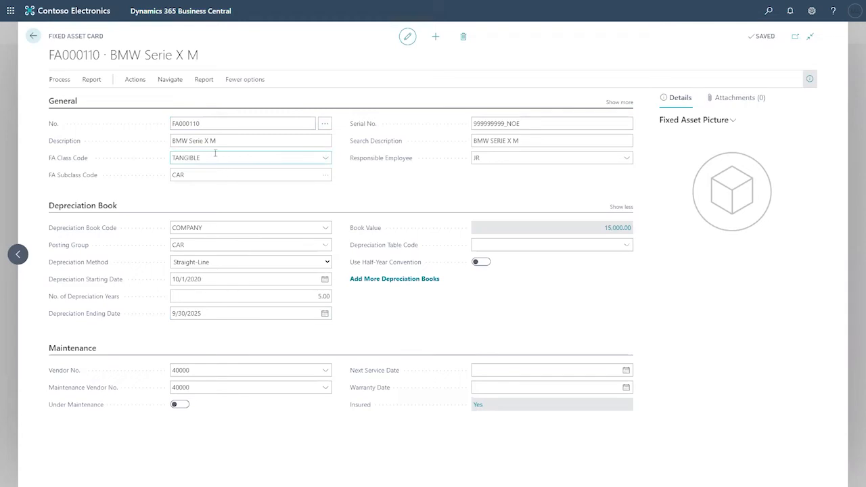
- Collapse the Depreciation Book section and return to the Fixed Assets list
click(613, 207)
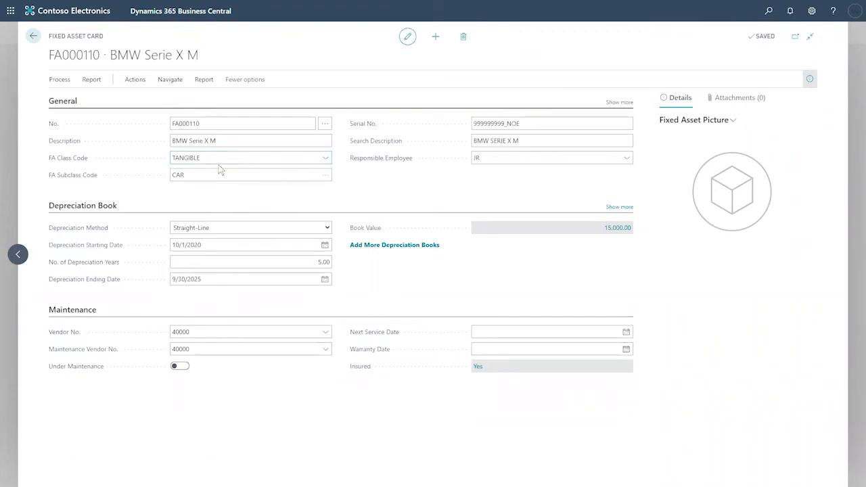
click(35, 37)
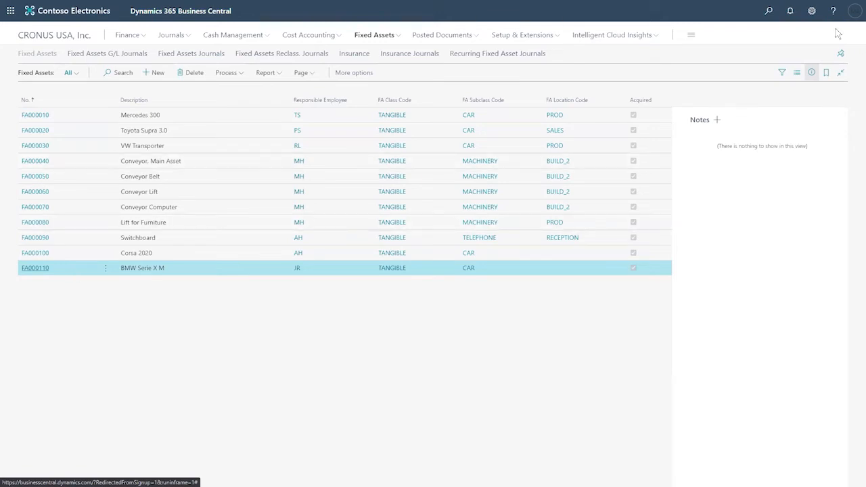
- Change the work date from 9/17/2020 to 11/1/2020 in My Settings
click(812, 13)
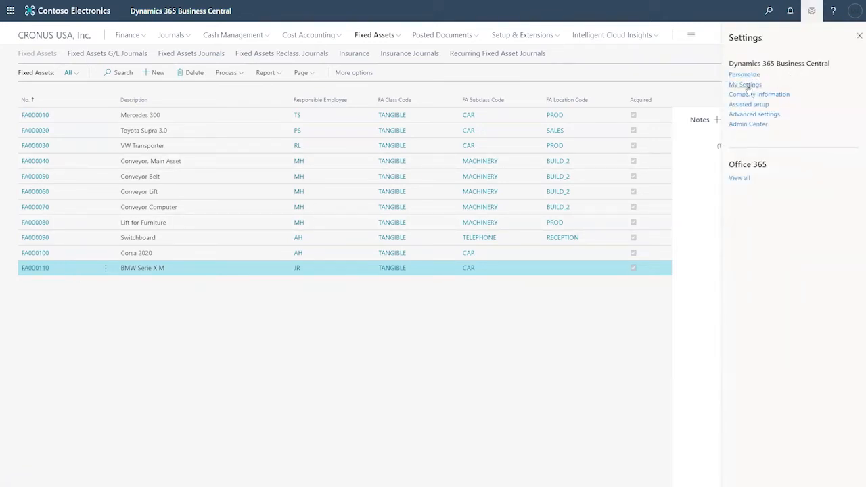
click(748, 88)
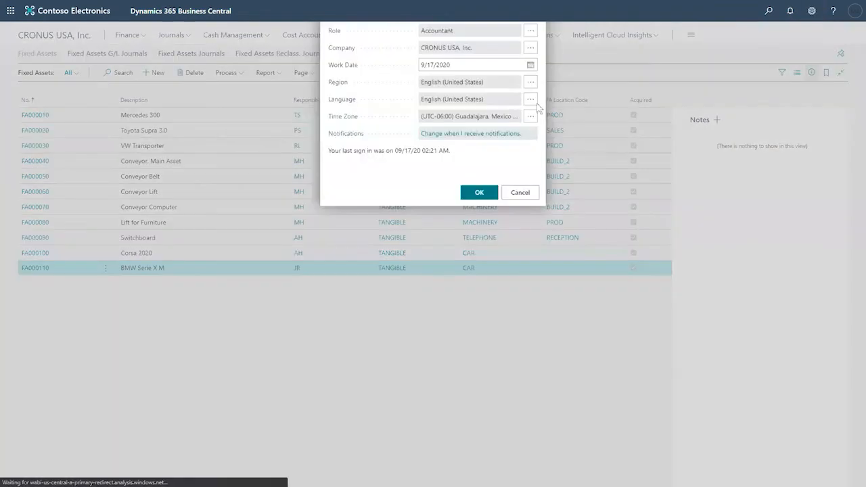
click(530, 100)
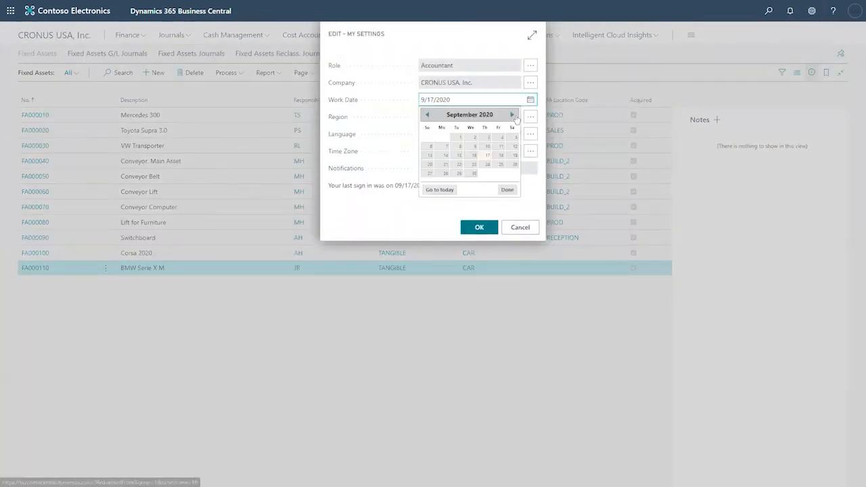
click(514, 115)
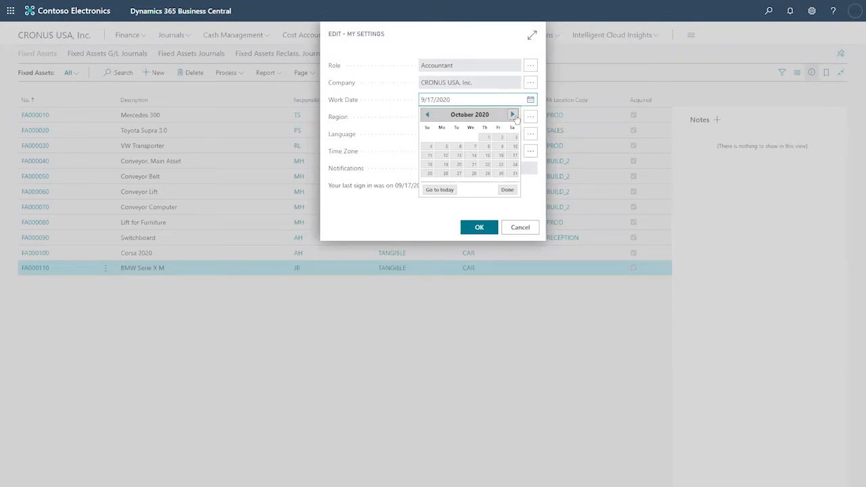
click(514, 115)
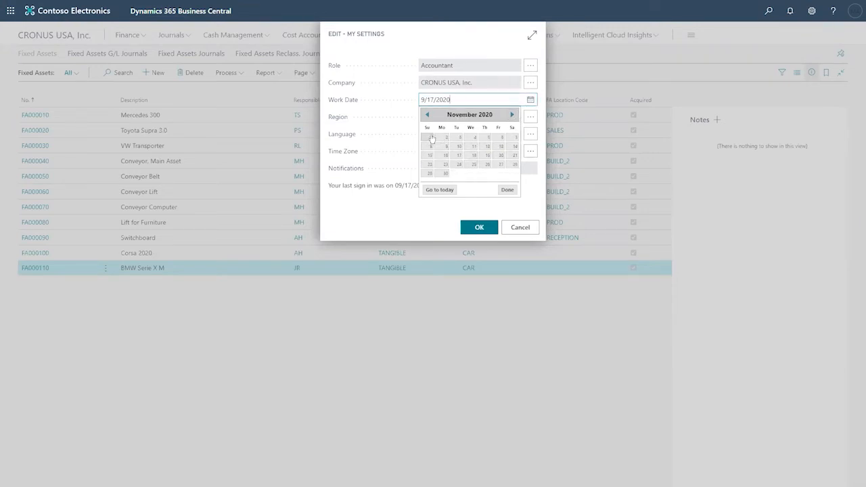
click(430, 138)
click(472, 230)
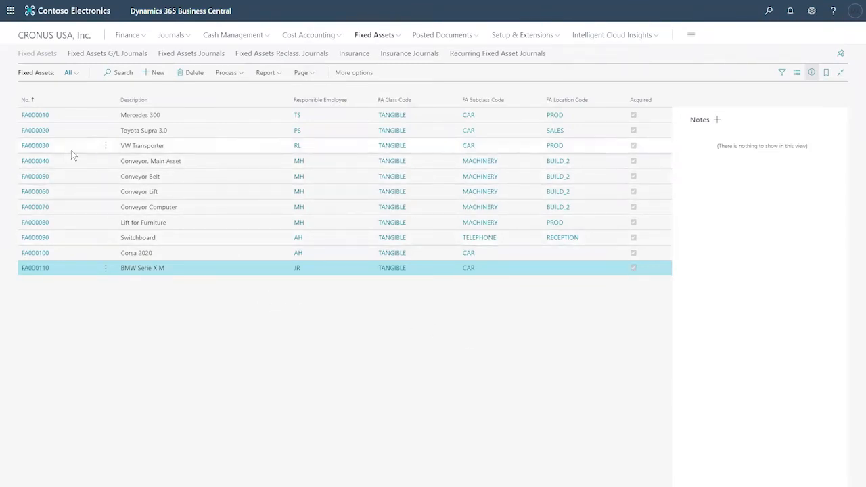
- Launch Calculate Depreciation from the Process menu on the Fixed Assets list
click(228, 74)
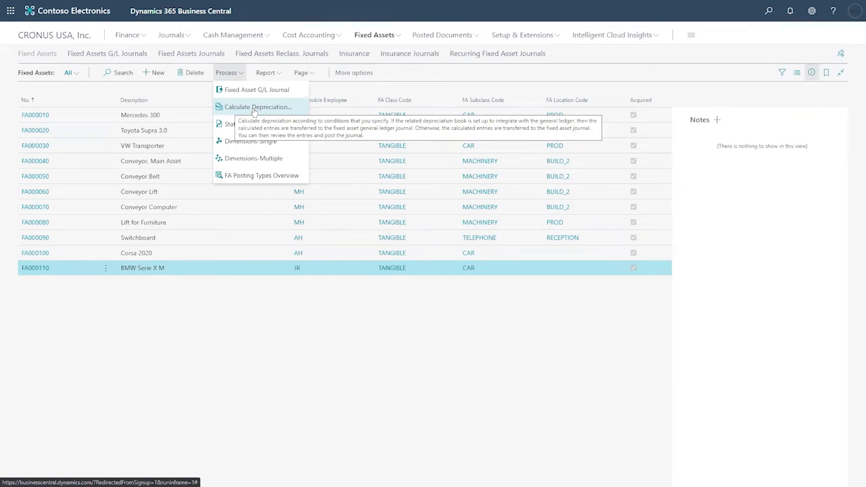
click(254, 108)
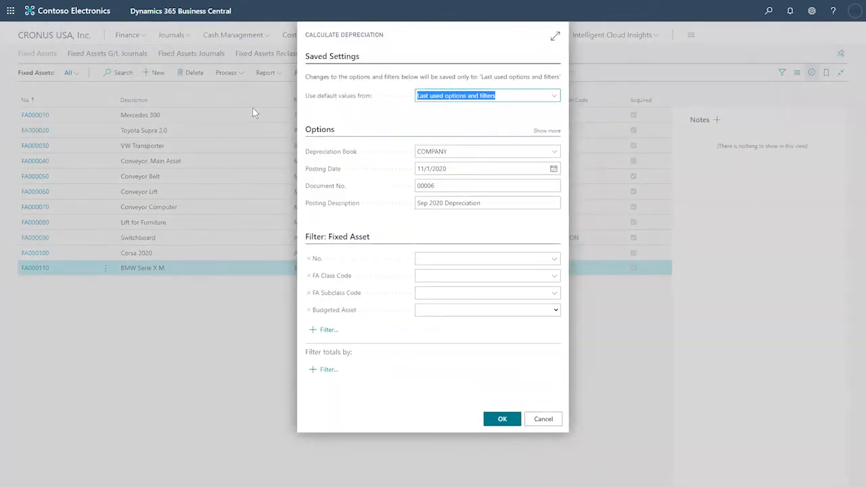
- Check the depreciation book COMPANY and posting date 11/1/2020 in Calculate Depreciation
click(427, 205)
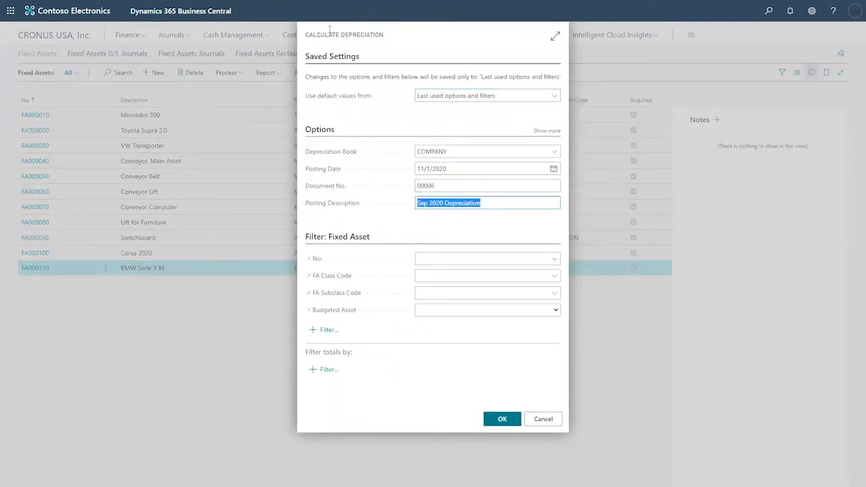
drag(308, 35, 397, 38)
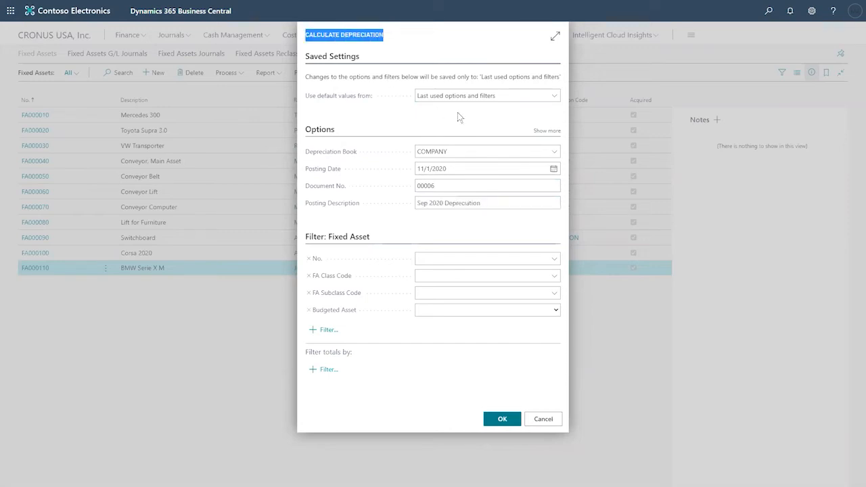
click(467, 150)
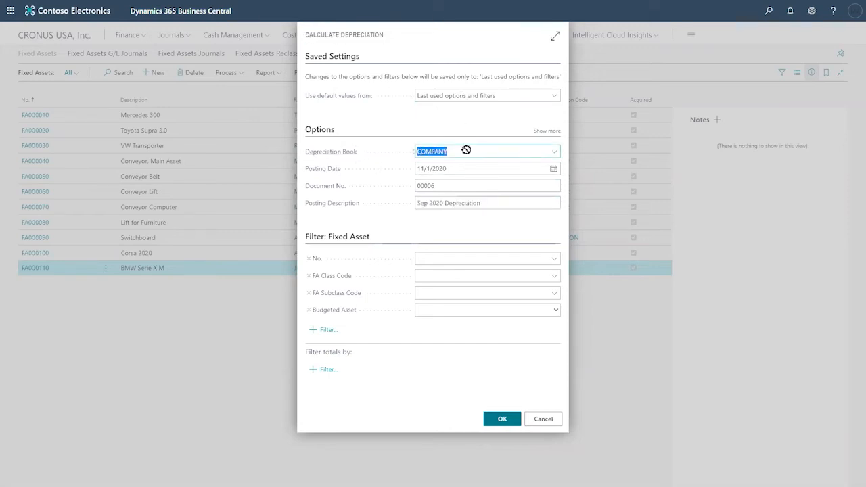
mouse_move(464, 149)
mouse_down()
mouse_move(445, 146)
mouse_move(460, 150)
mouse_up()
mouse_move(353, 155)
click(429, 168)
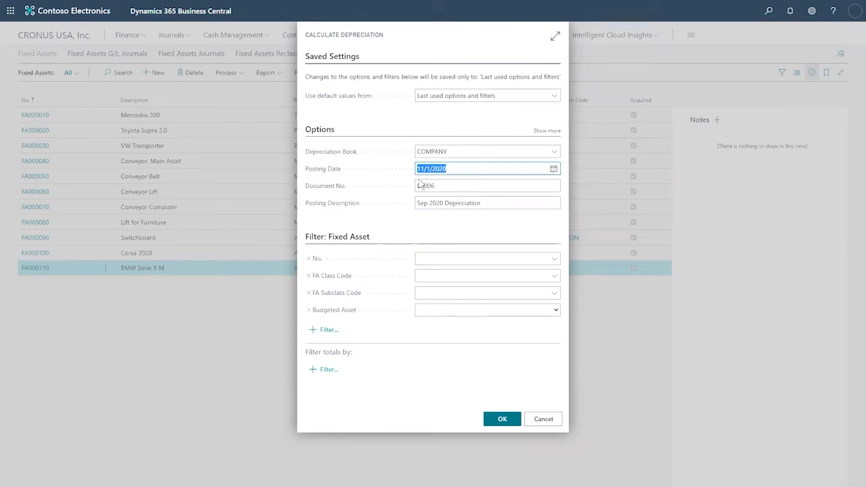
- Change the posting description from Sep to 'Nov 2020 Depreciation'
click(426, 205)
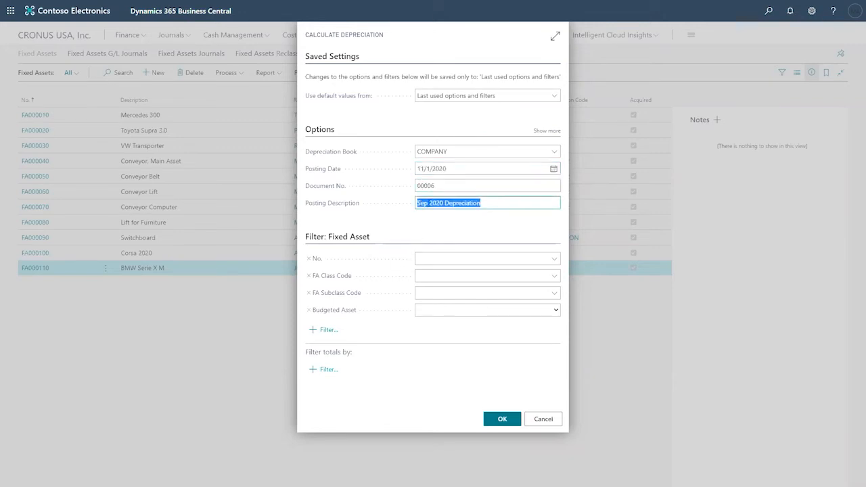
click(427, 203)
key(BackSpace)
key(BackSpace)
key(BackSpace)
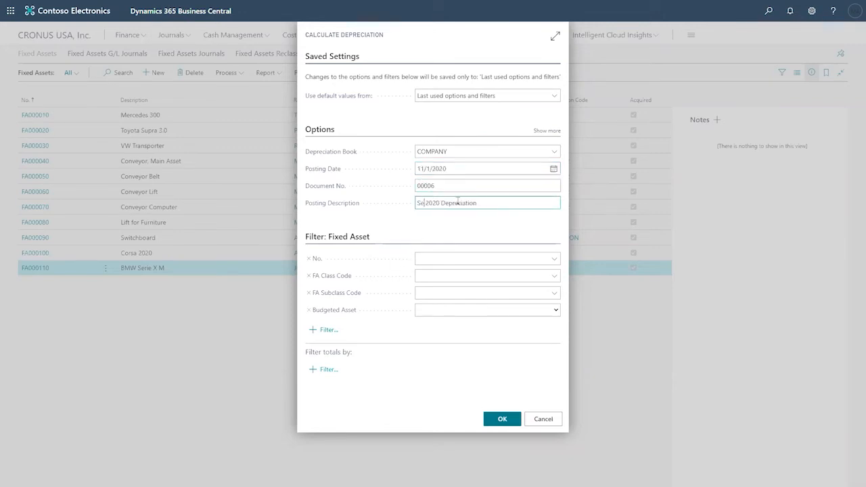
text(Nov)
key(Tab)
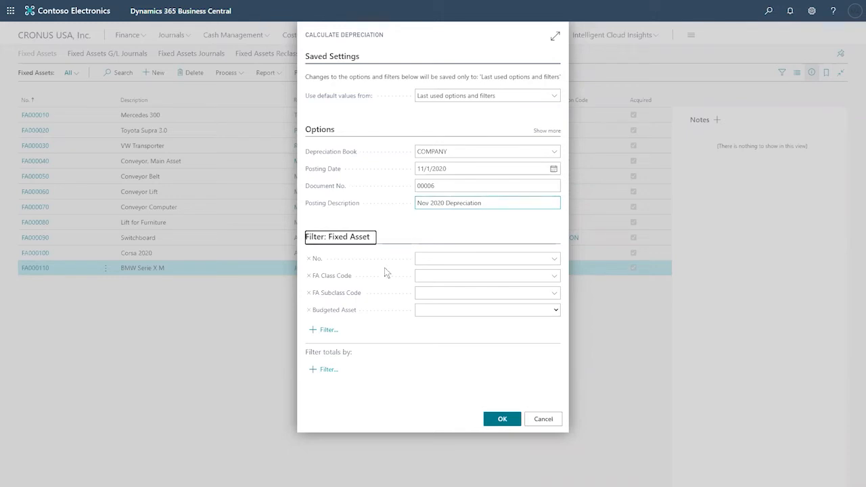
click(555, 259)
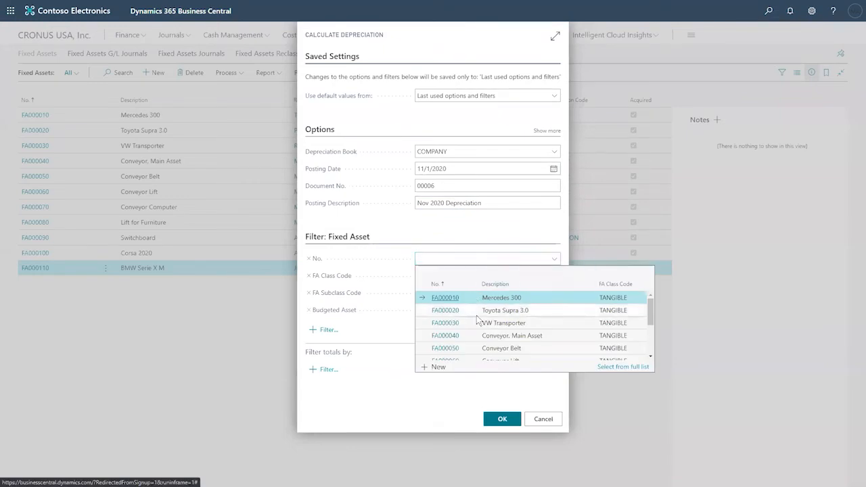
scroll(477, 318, down, 3)
scroll(481, 322, up, 3)
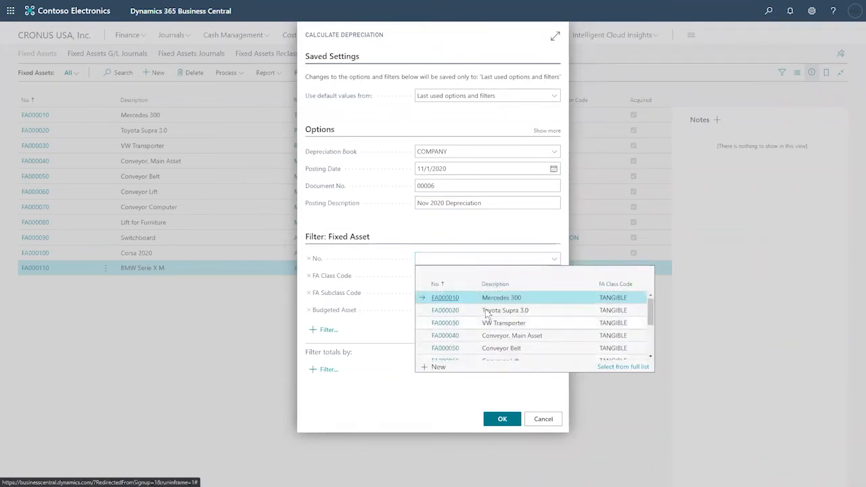
scroll(487, 335, down, 3)
click(499, 352)
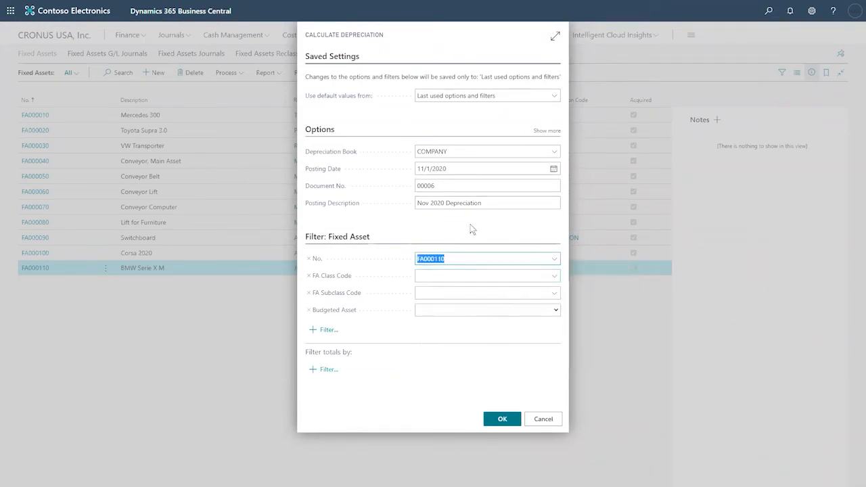
click(448, 259)
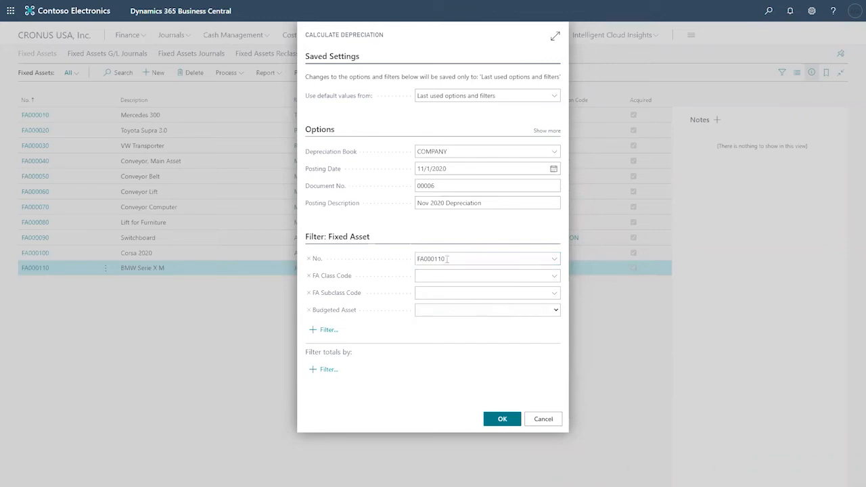
click(554, 259)
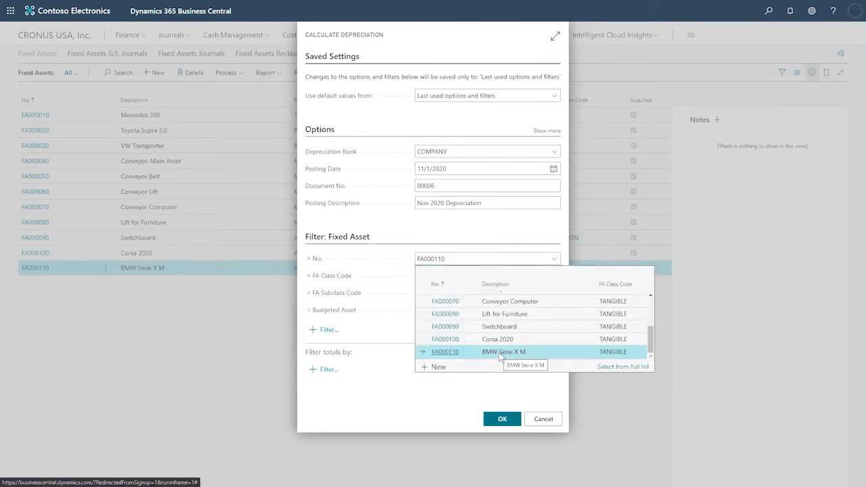
click(466, 227)
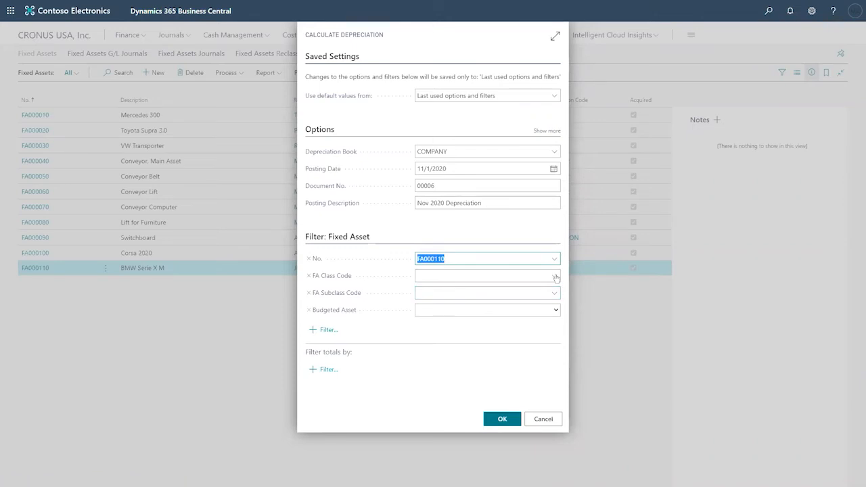
click(554, 275)
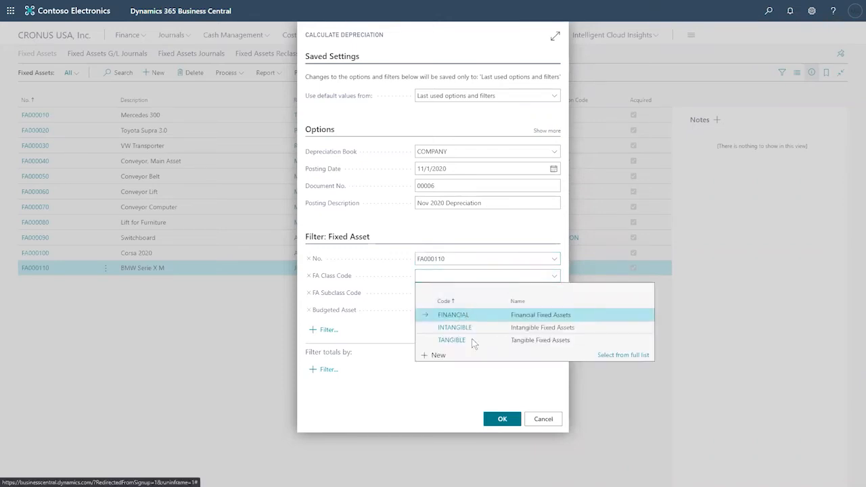
click(458, 231)
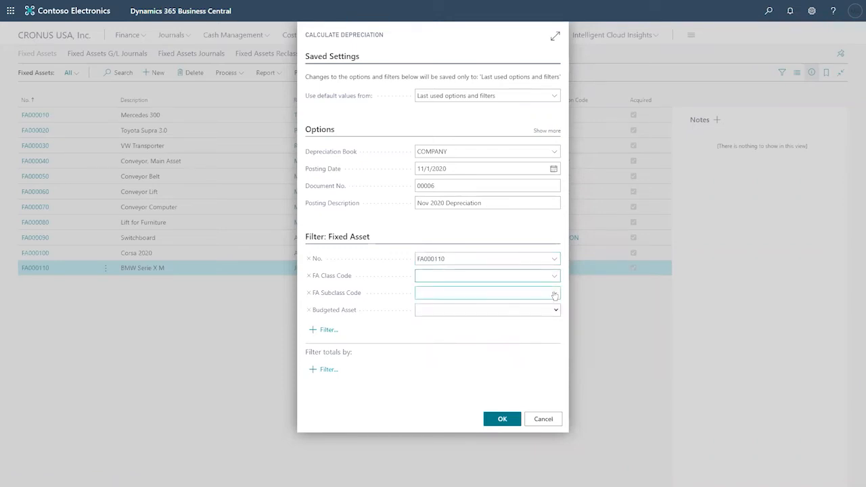
click(554, 292)
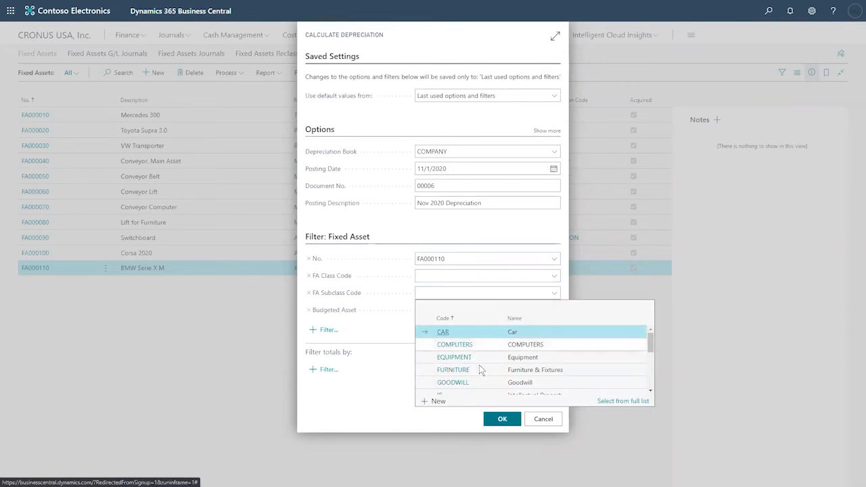
scroll(485, 367, down, 5)
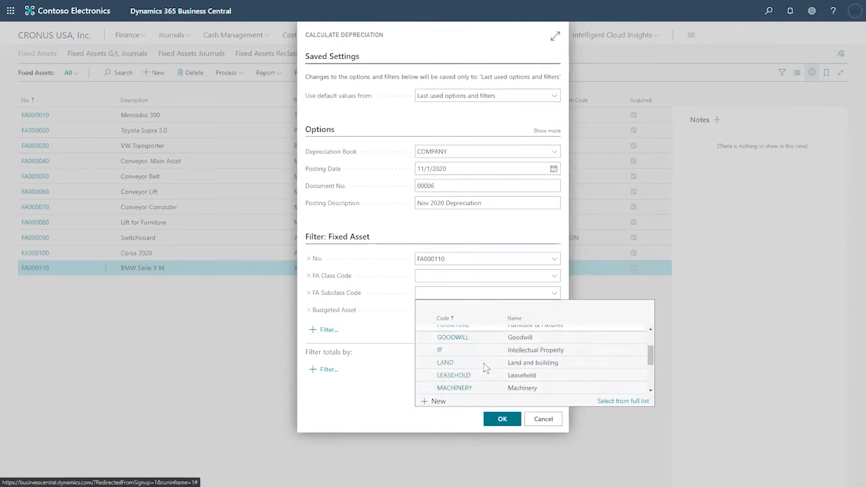
scroll(507, 363, up, 5)
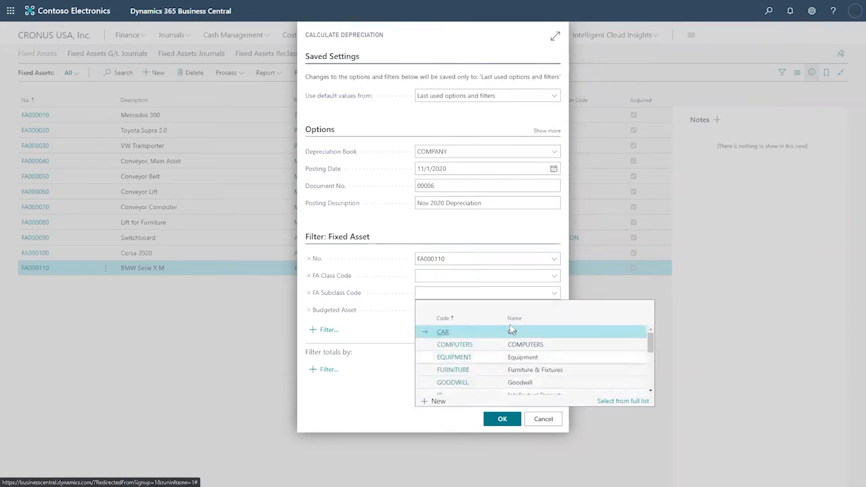
click(501, 226)
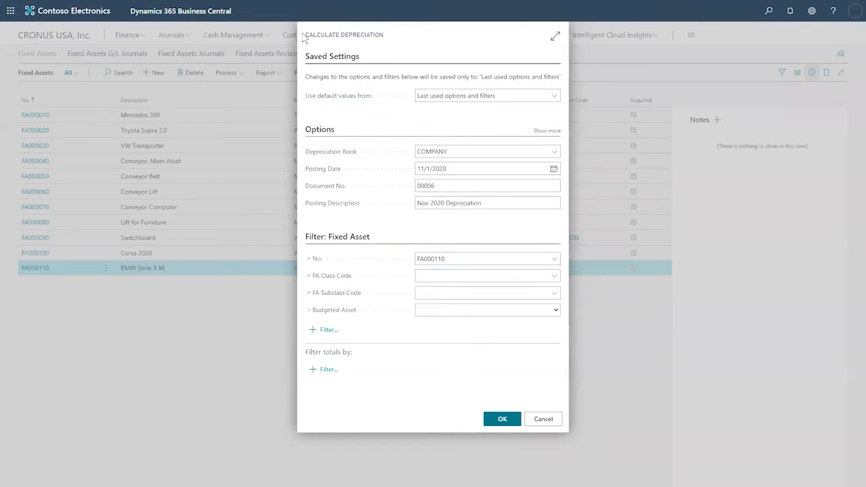
triple_click(376, 32)
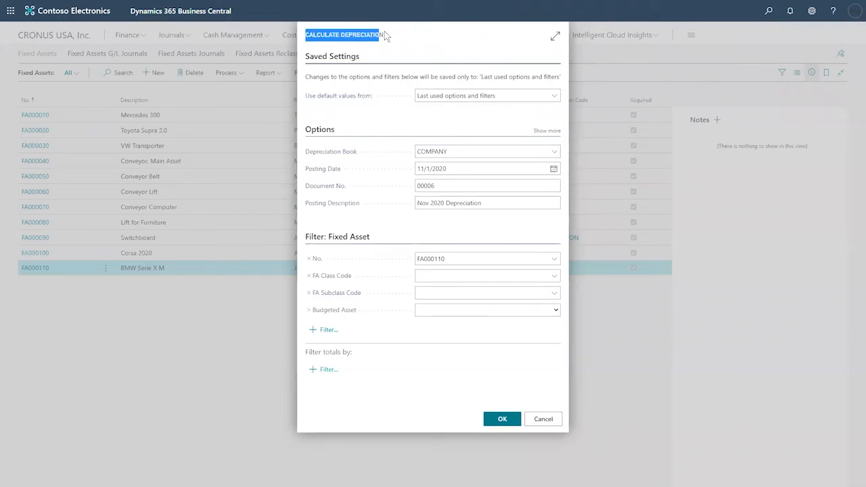
click(453, 168)
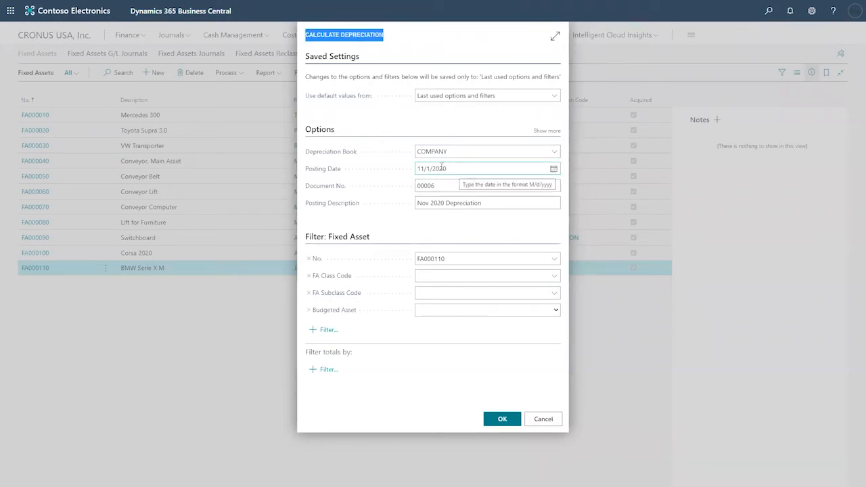
click(458, 293)
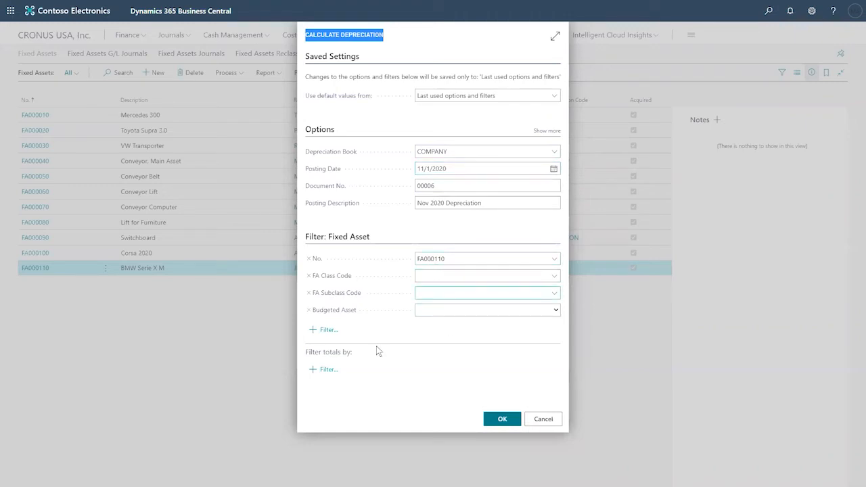
- Run the depreciation calculation and open the Fixed Asset G/L Journal with the new lines
click(502, 421)
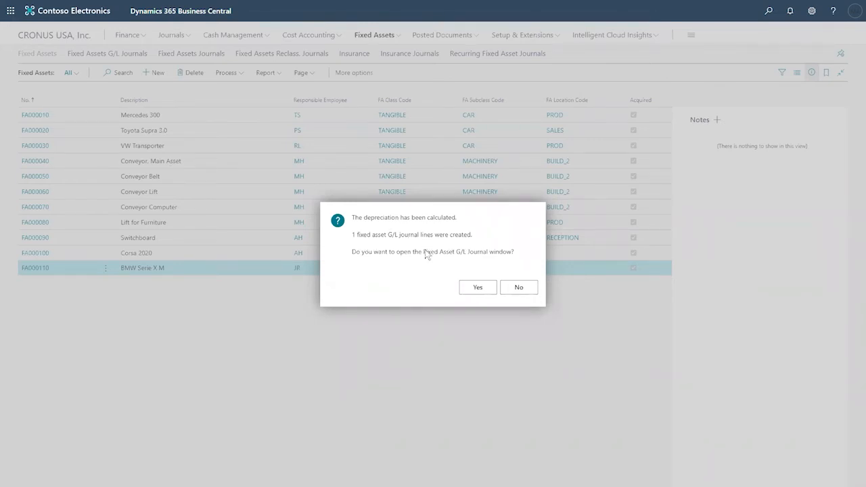
click(474, 289)
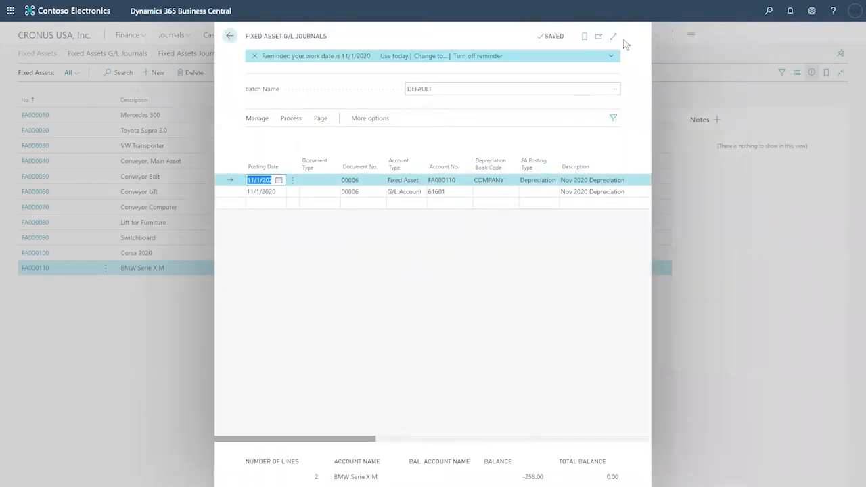
- Show the journal full page and review FA000110's line and its -258.00 amount
click(613, 36)
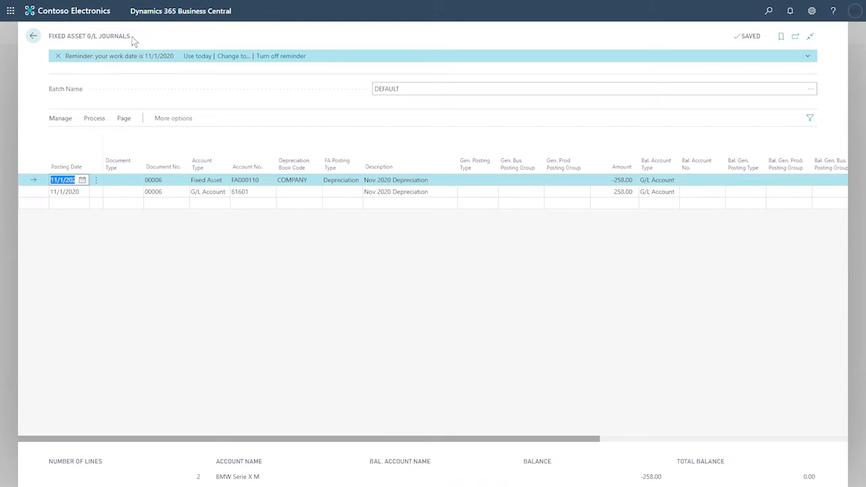
drag(129, 37, 48, 49)
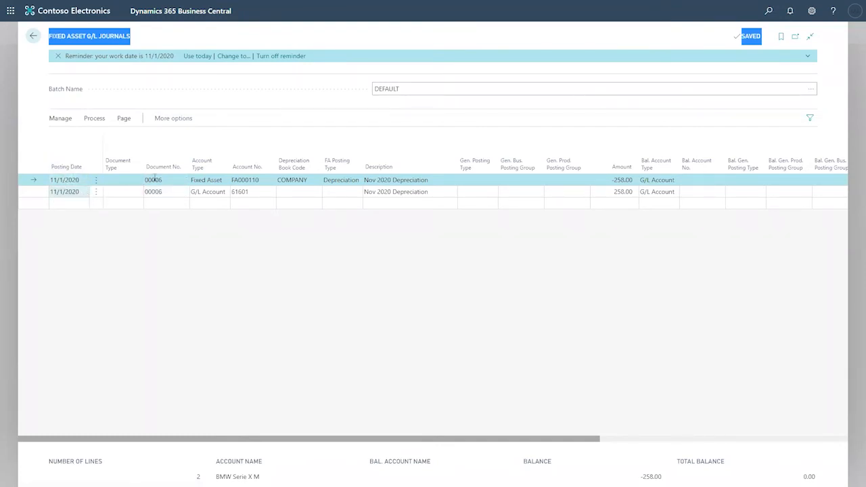
click(270, 181)
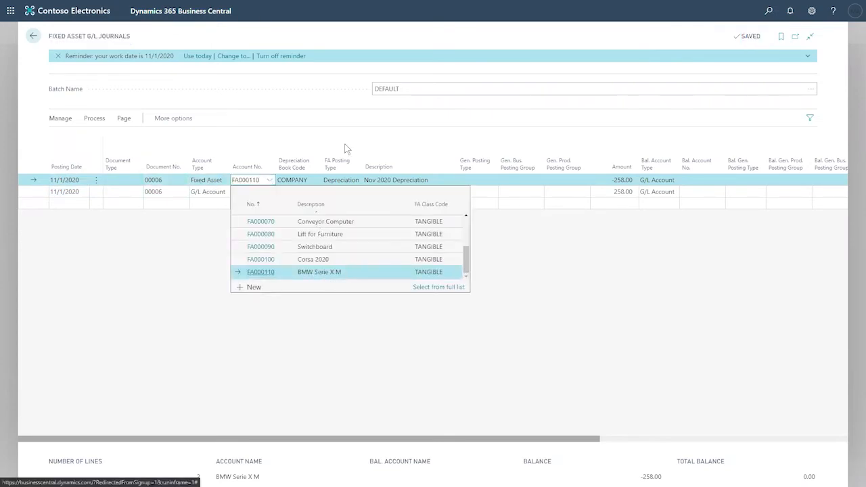
click(310, 133)
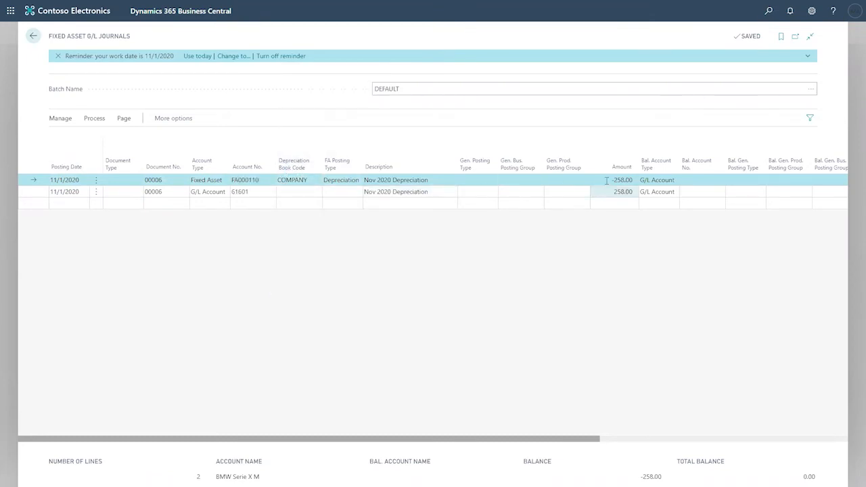
click(627, 180)
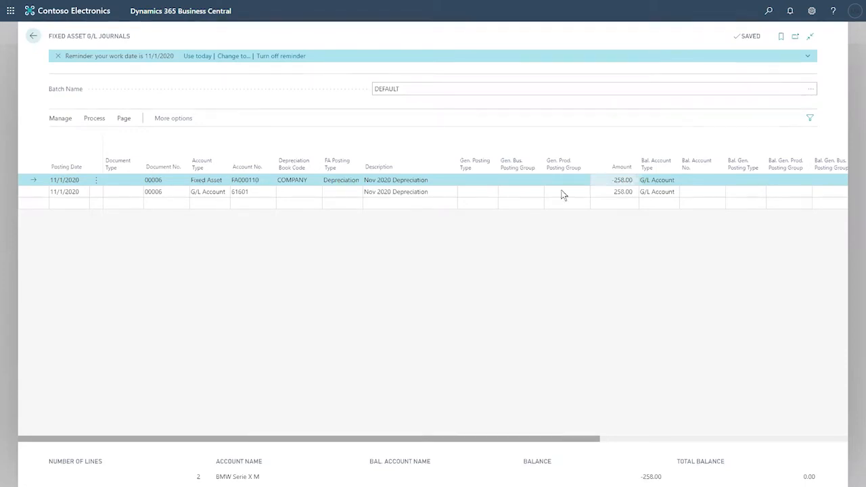
click(256, 191)
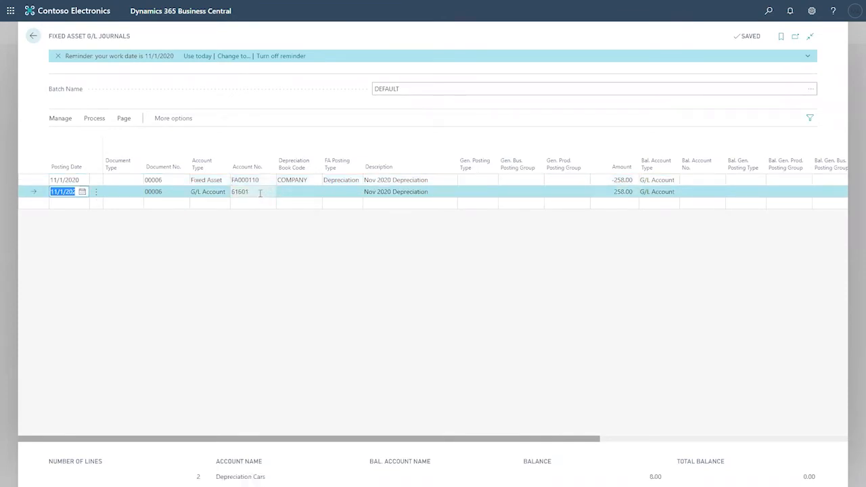
click(268, 195)
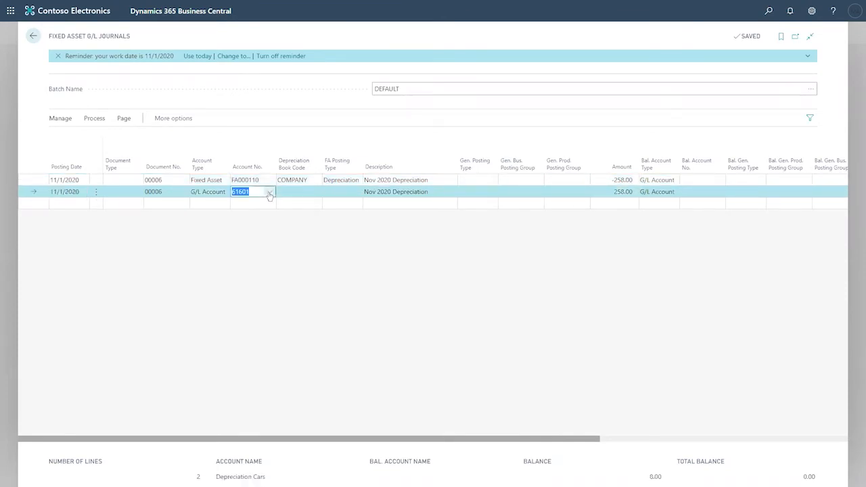
click(269, 195)
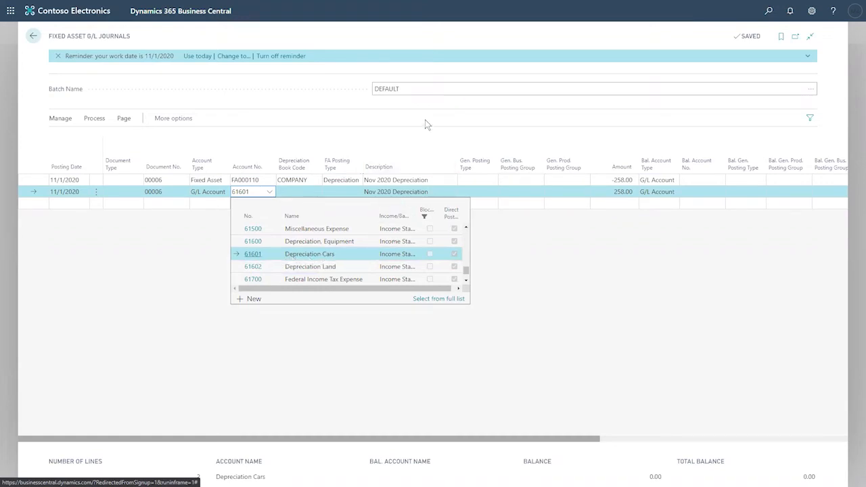
click(299, 154)
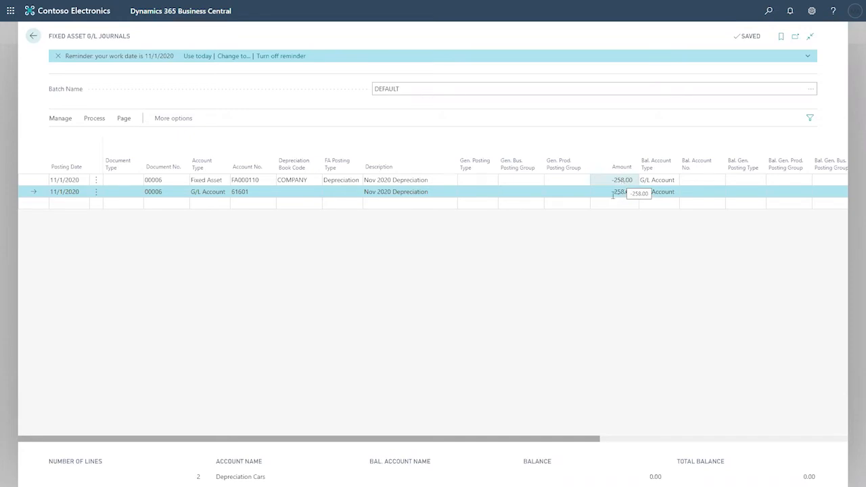
click(613, 192)
drag(614, 193, 637, 193)
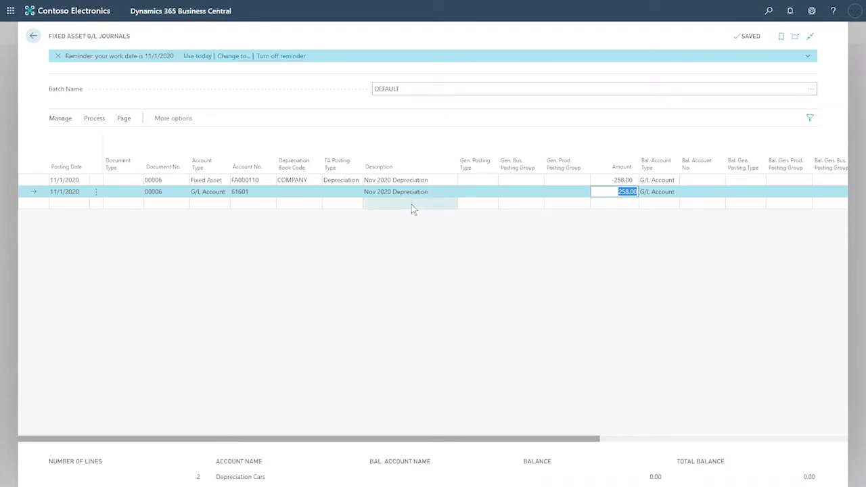
- Review account 61601 in the full account list, then open the second line's dimensions
click(268, 193)
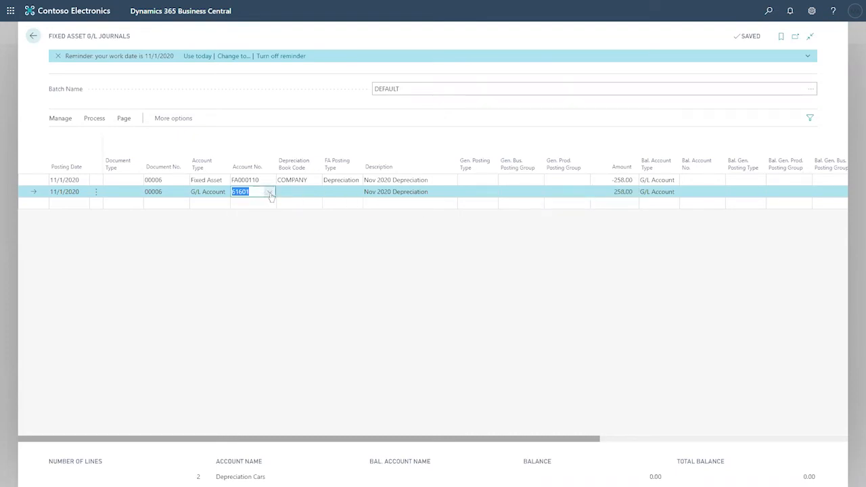
click(269, 193)
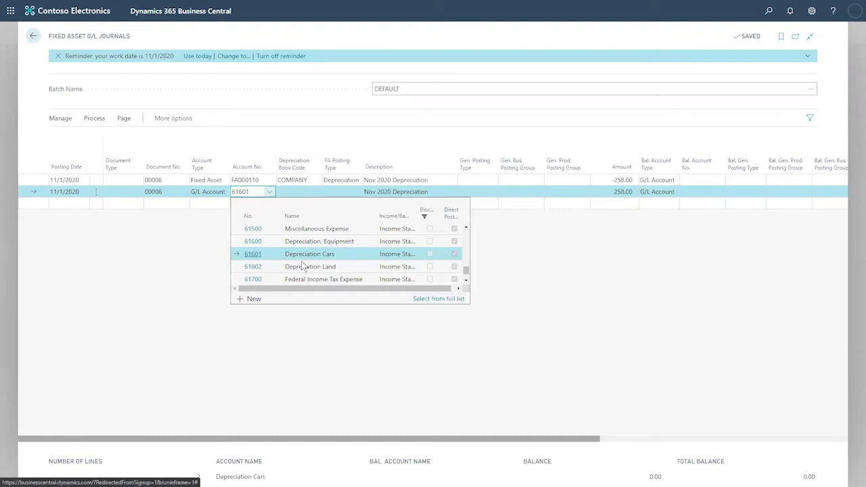
click(433, 301)
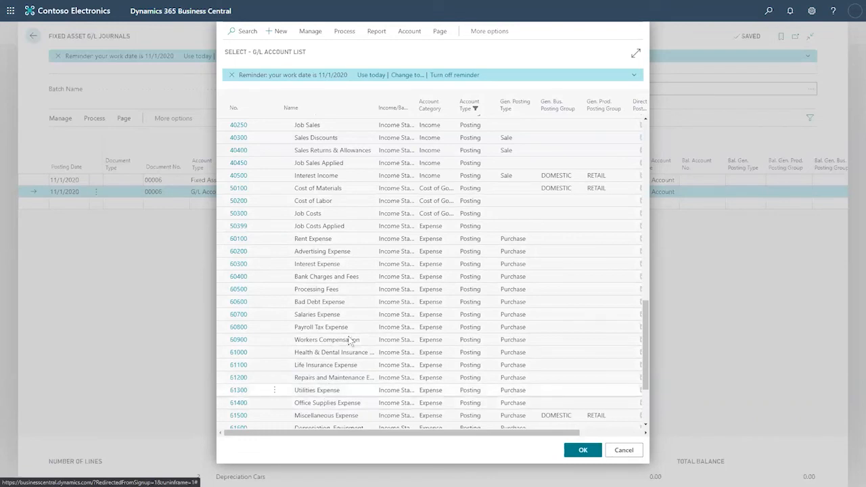
click(624, 450)
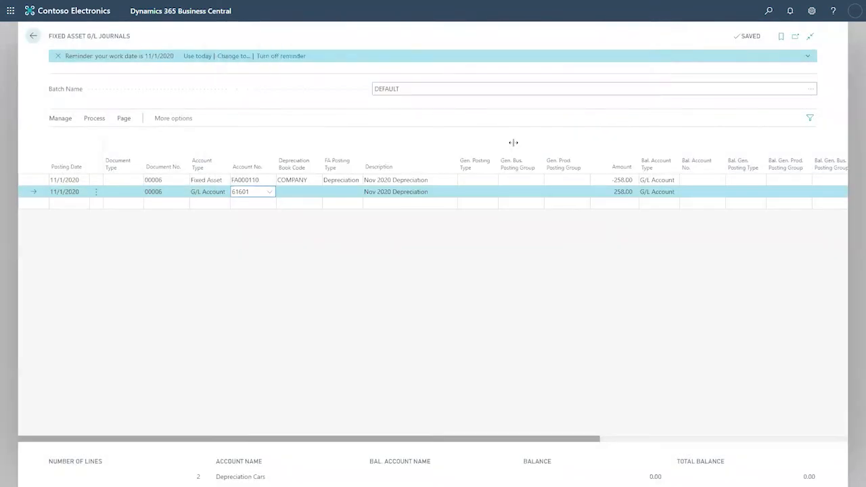
click(94, 119)
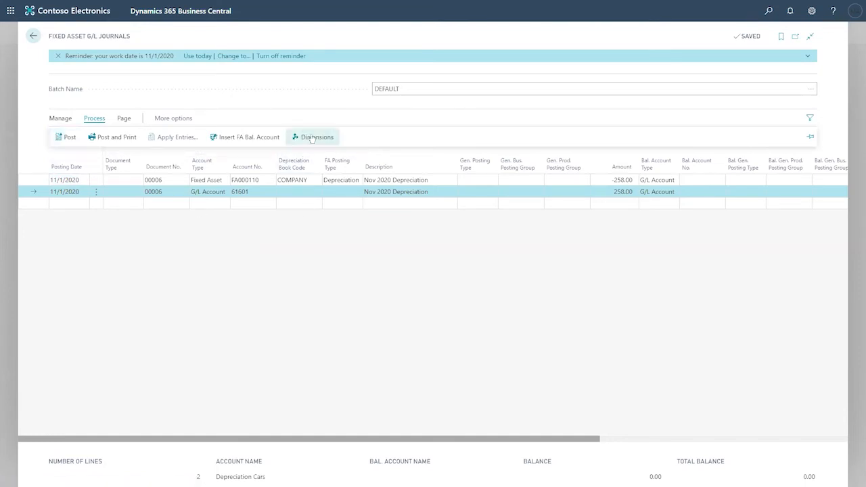
key(ctrl+shift+d)
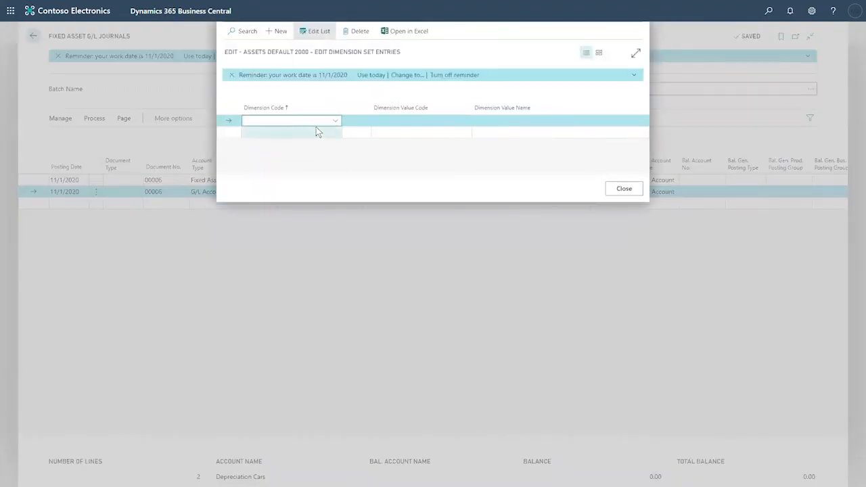
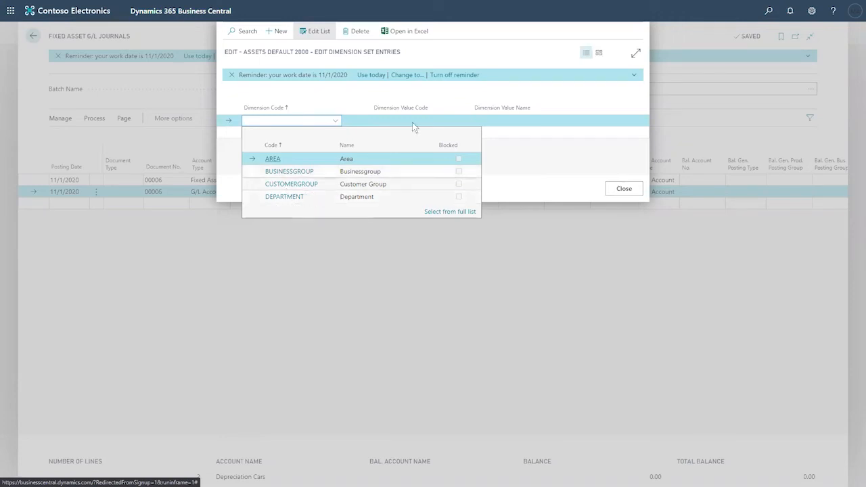
- Close the dimension dialogs, post the Nov 2020 FA000110 depreciation lines, and return to Fixed Assets
click(478, 49)
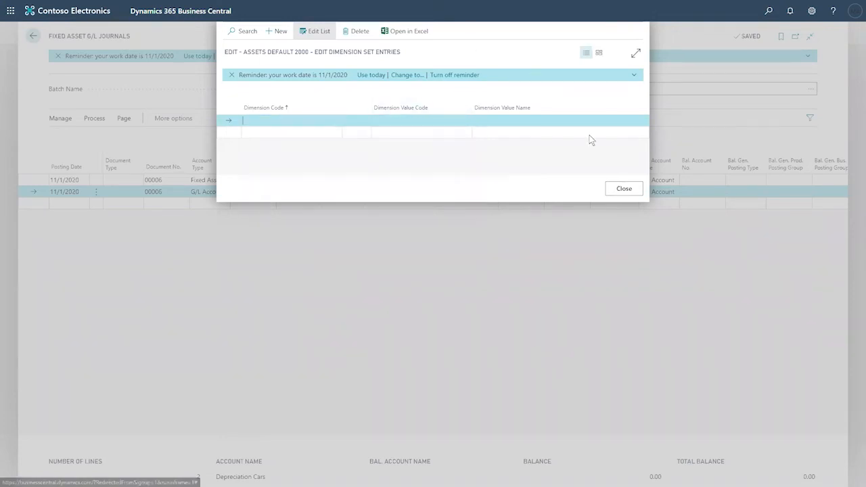
click(630, 194)
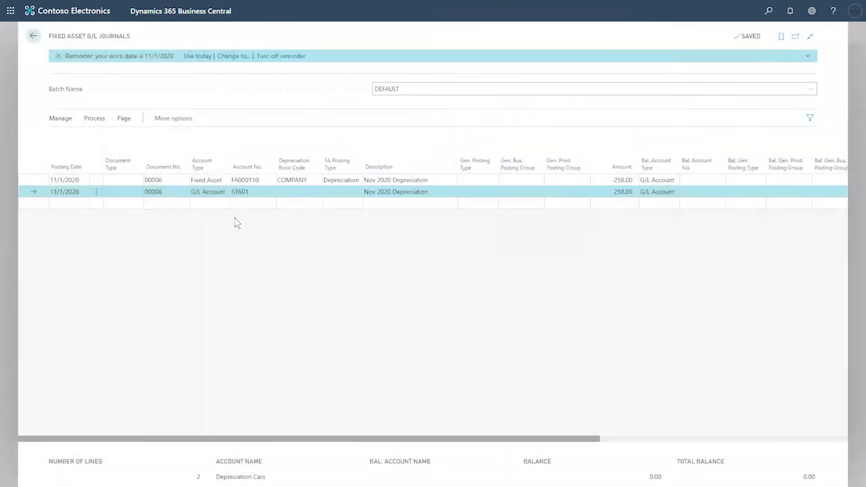
click(94, 119)
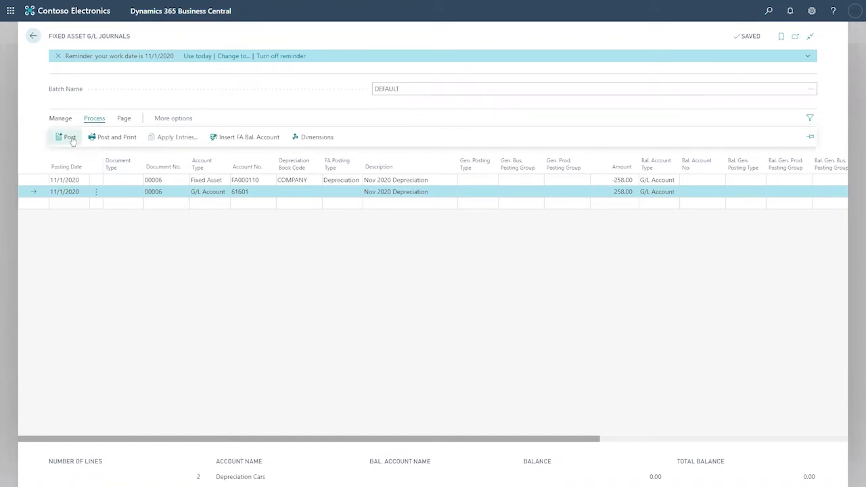
click(70, 139)
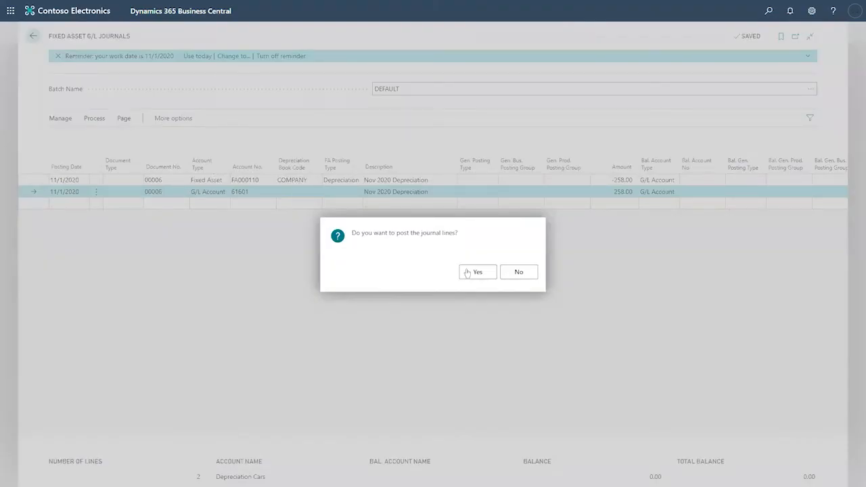
click(478, 272)
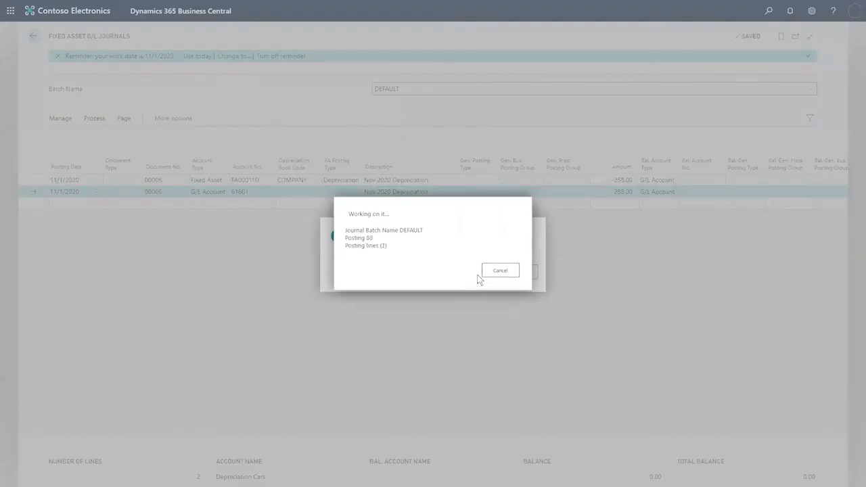
click(516, 272)
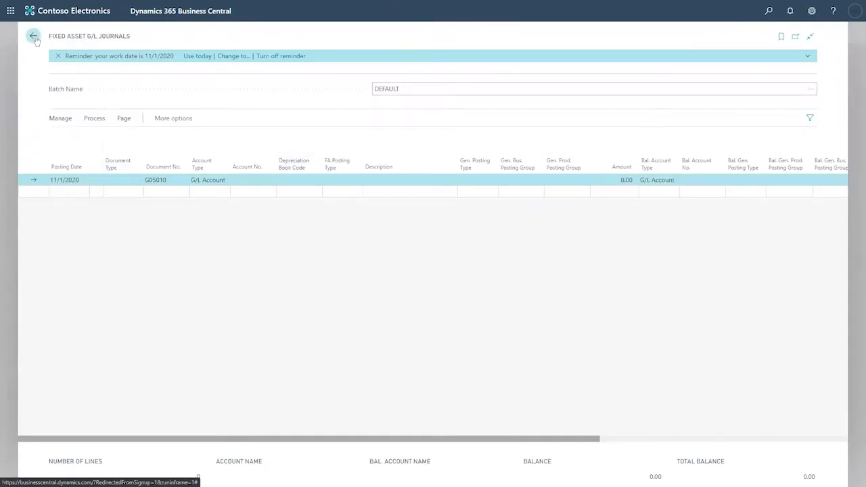
click(33, 35)
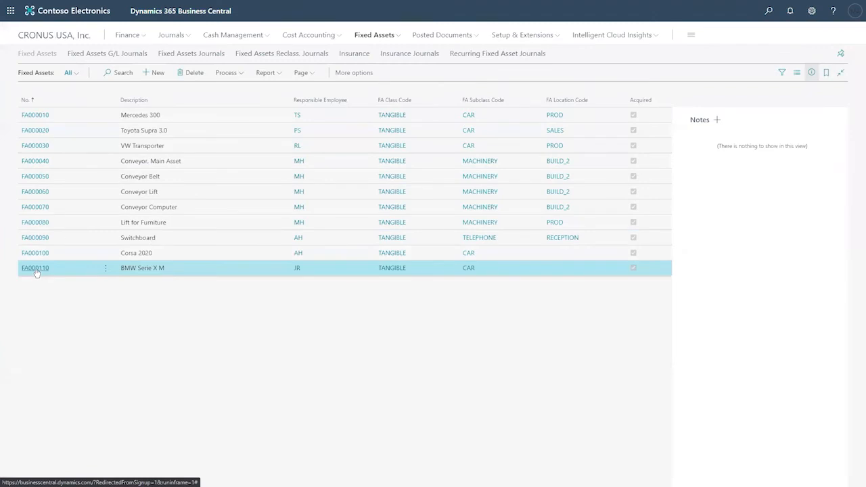
- Open the FA000110 BMW Serie X M card and its ledger entries via Navigate > History
click(39, 269)
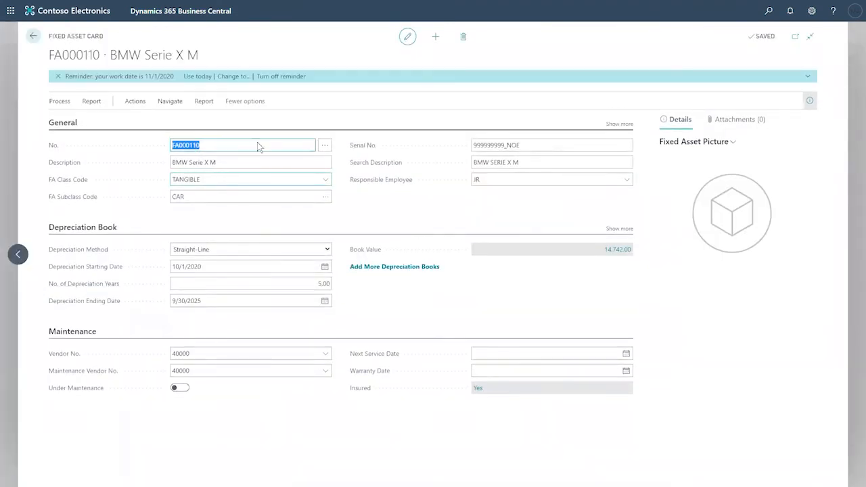
drag(105, 37, 46, 35)
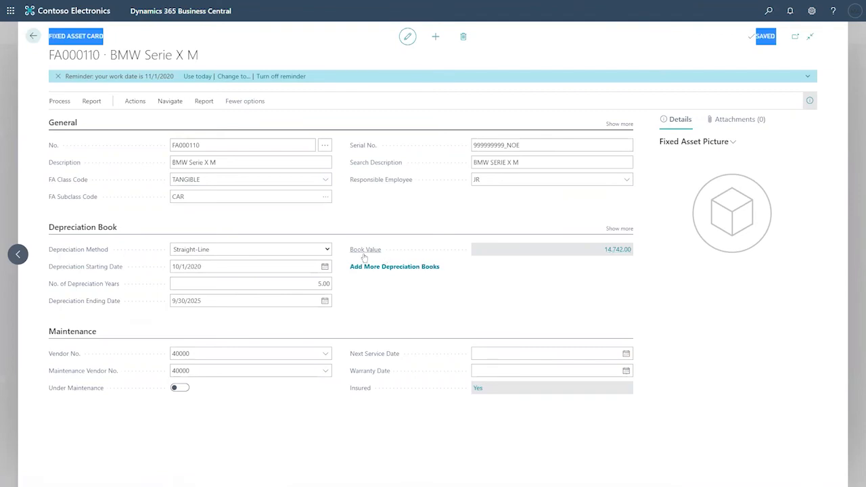
mouse_move(364, 257)
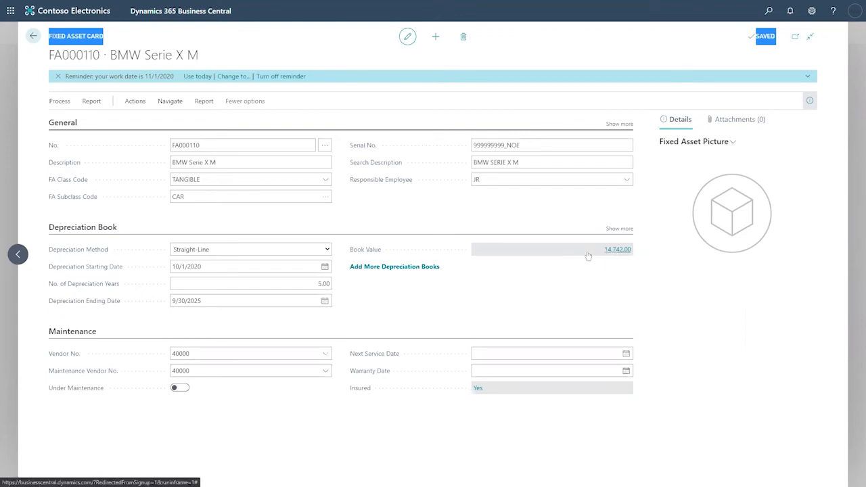
click(170, 101)
click(241, 119)
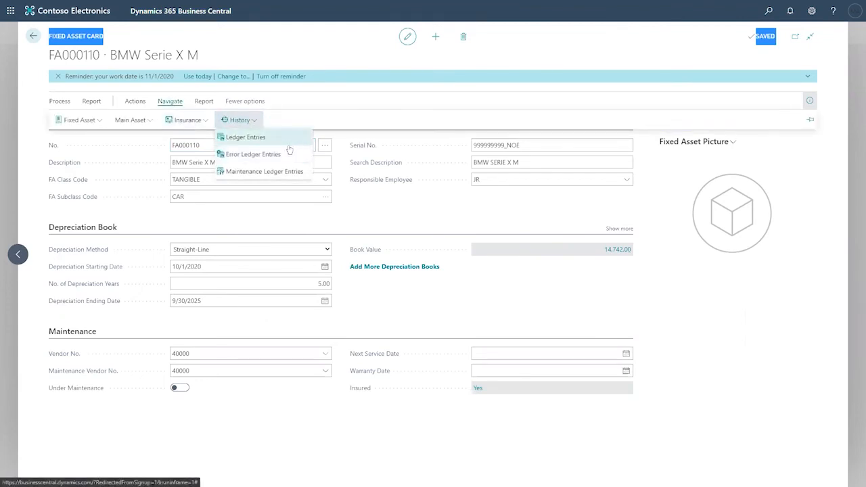
click(250, 141)
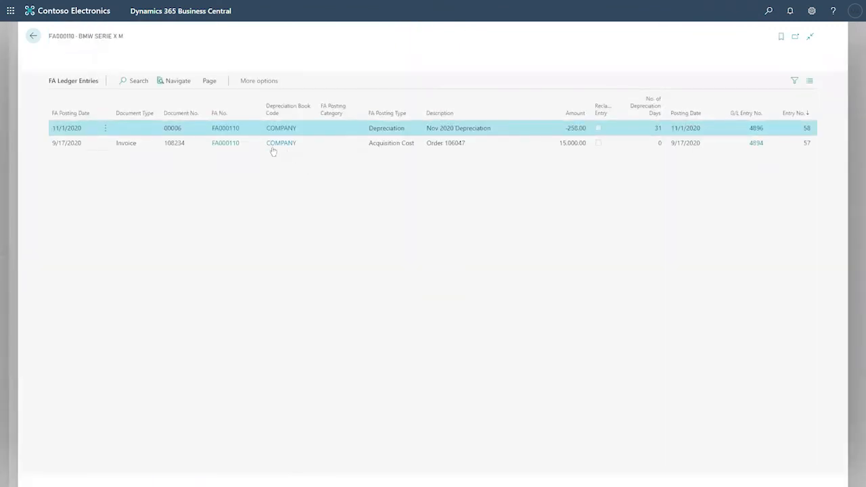
- Compare the 15,000.00 acquisition entry with the -250.00 Nov 2020 depreciation entry, then return to the card
click(130, 147)
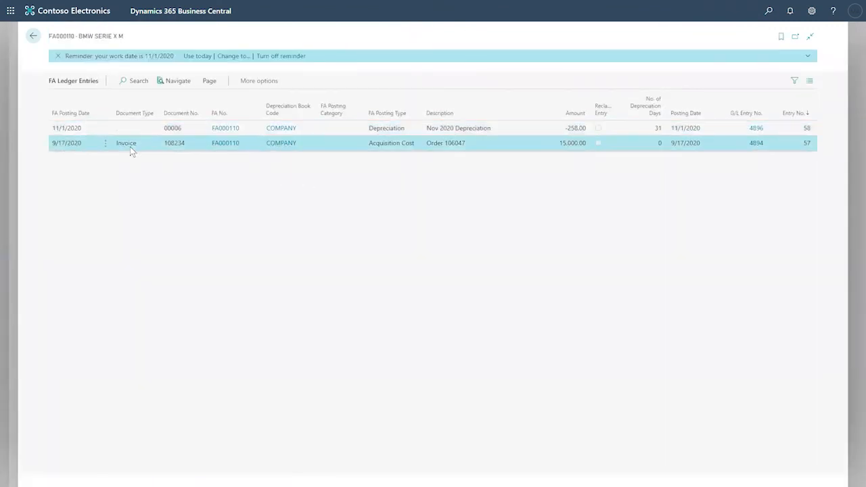
click(377, 130)
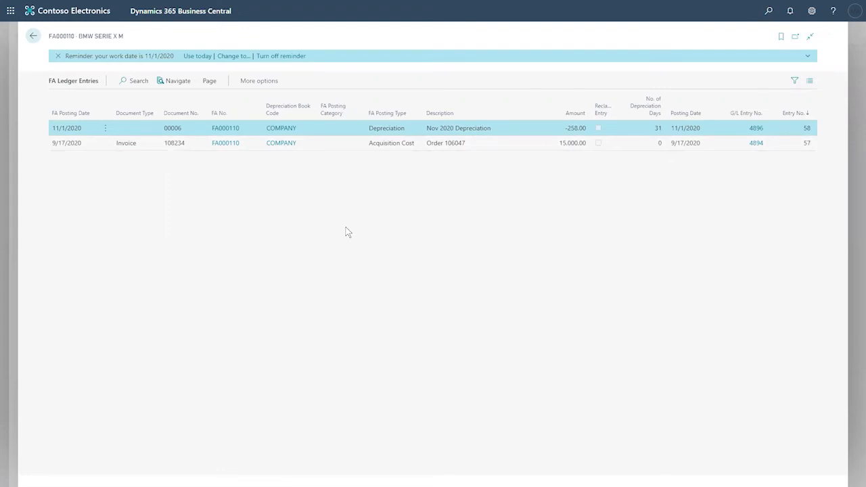
click(542, 141)
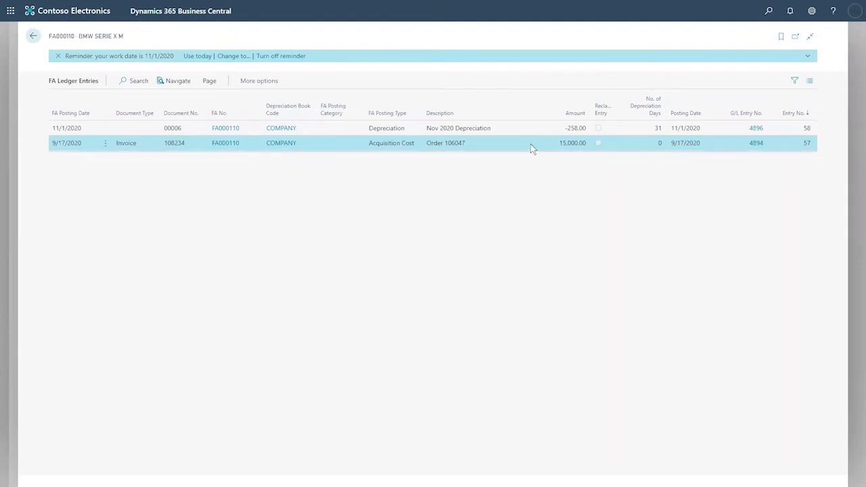
click(547, 133)
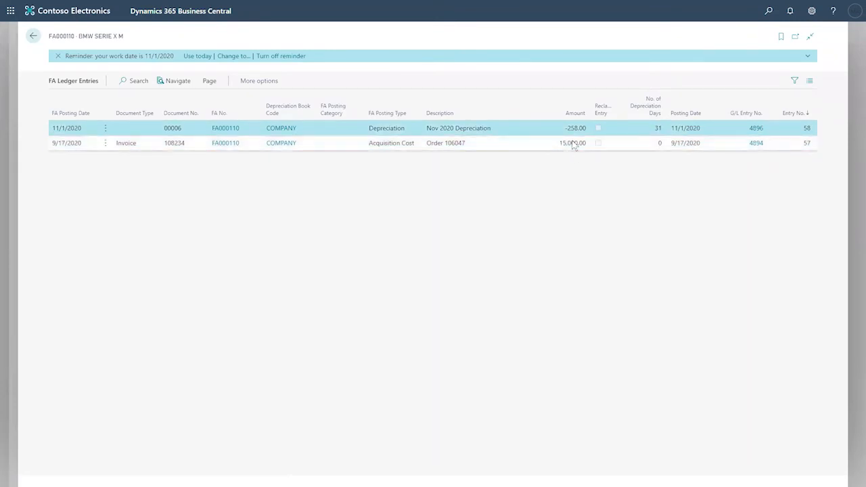
click(35, 38)
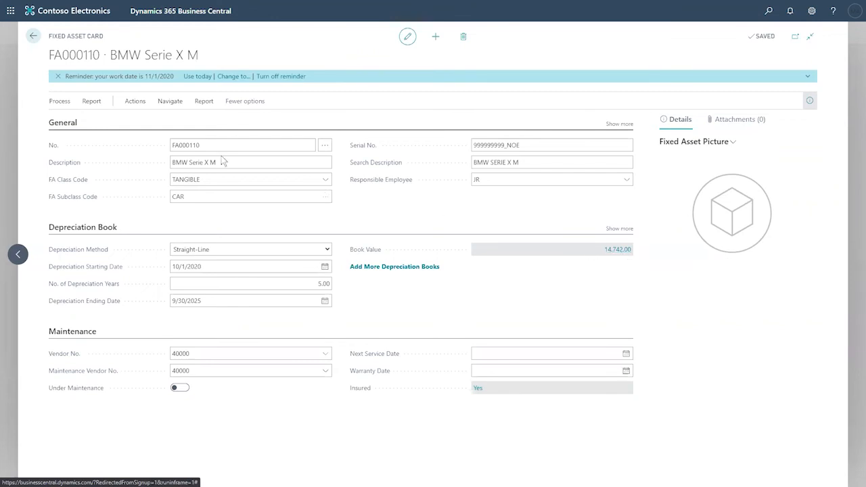
- From the Fixed Assets list, search Tell Me for 'sales order' and open Sales Orders
click(34, 36)
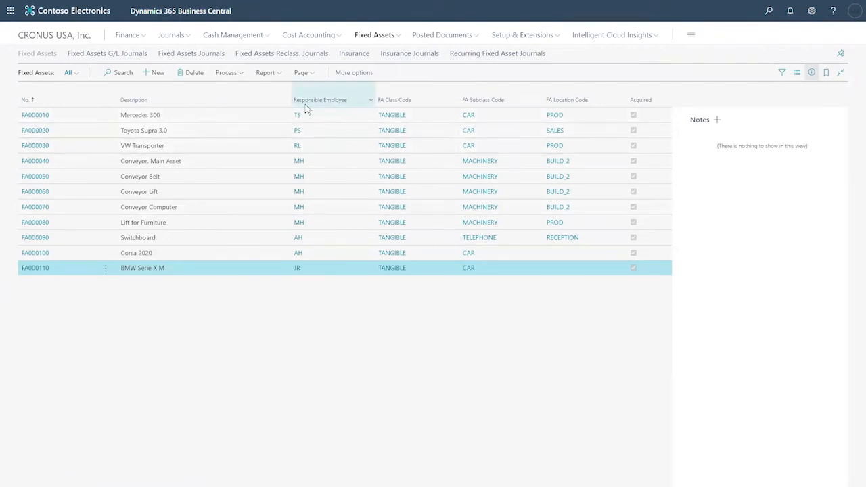
mouse_move(303, 106)
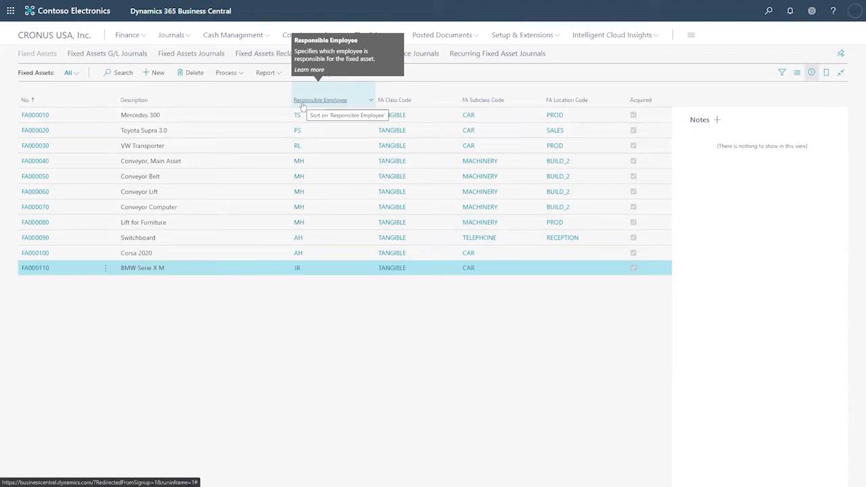
click(769, 12)
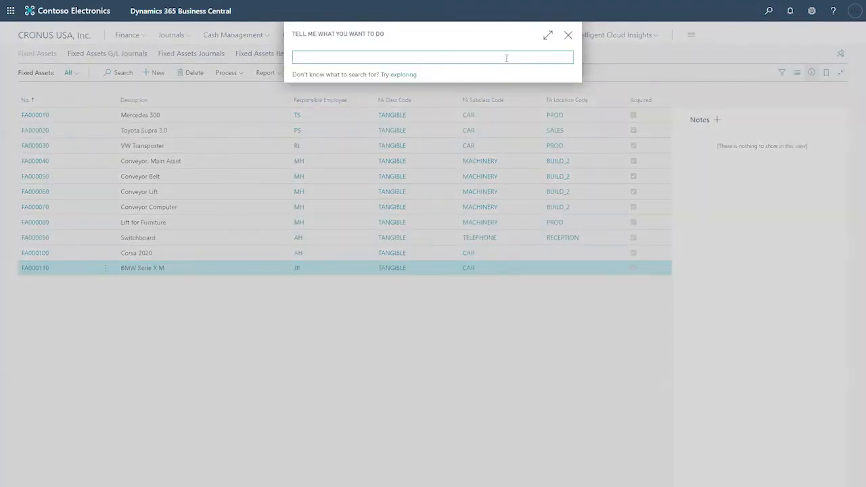
text(se)
text(l)
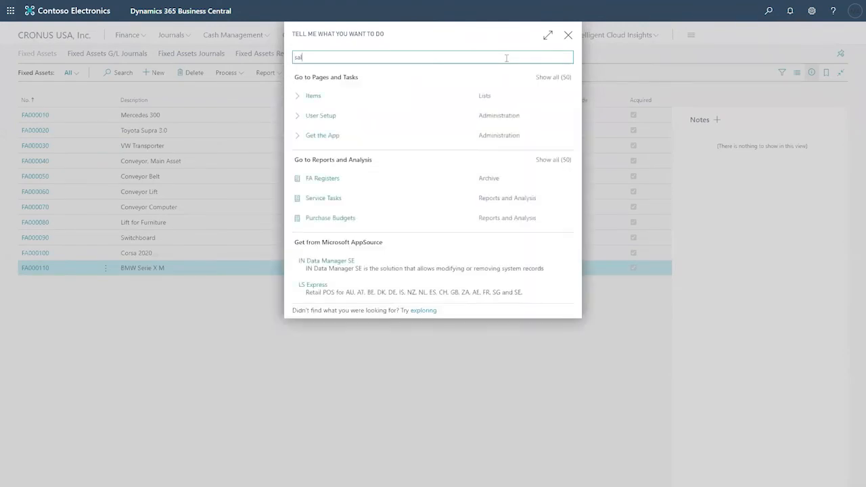
text(s)
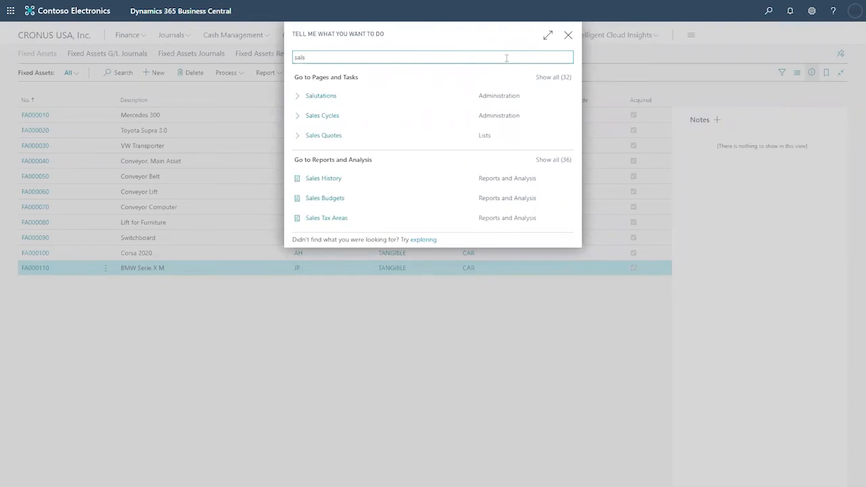
key(BackSpace)
text(es ord)
text(er)
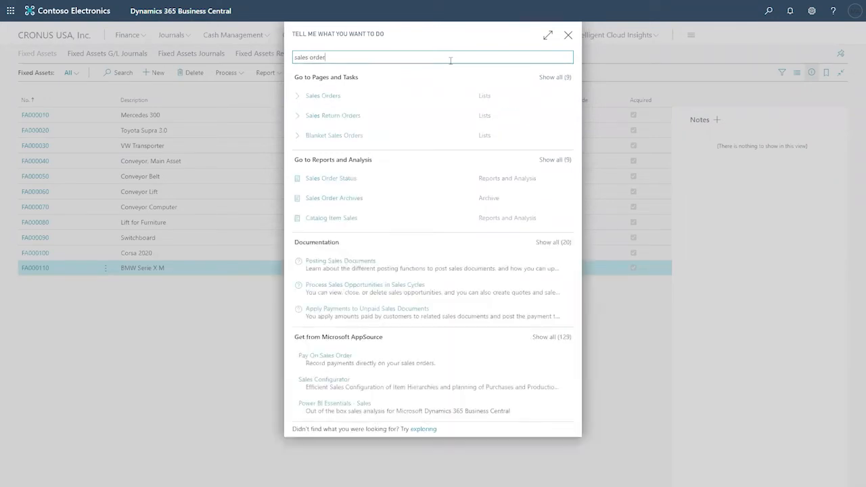
click(344, 100)
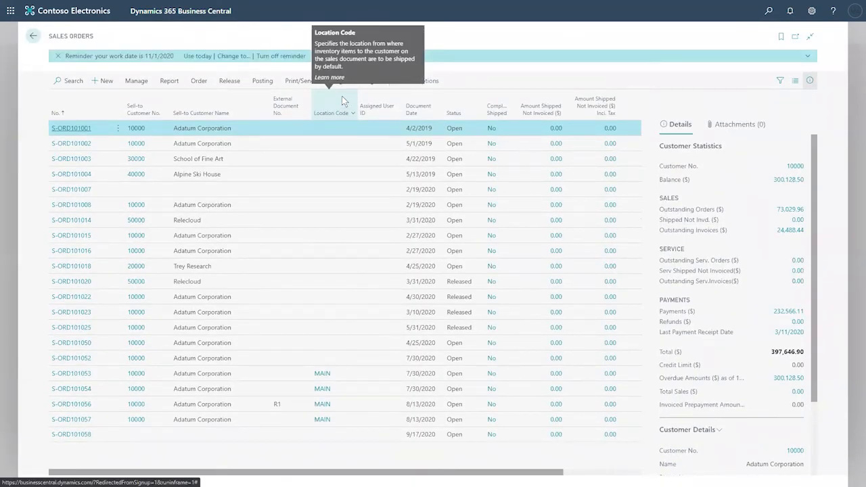
- Create a new sales order for customer Adatum Corporation
click(196, 87)
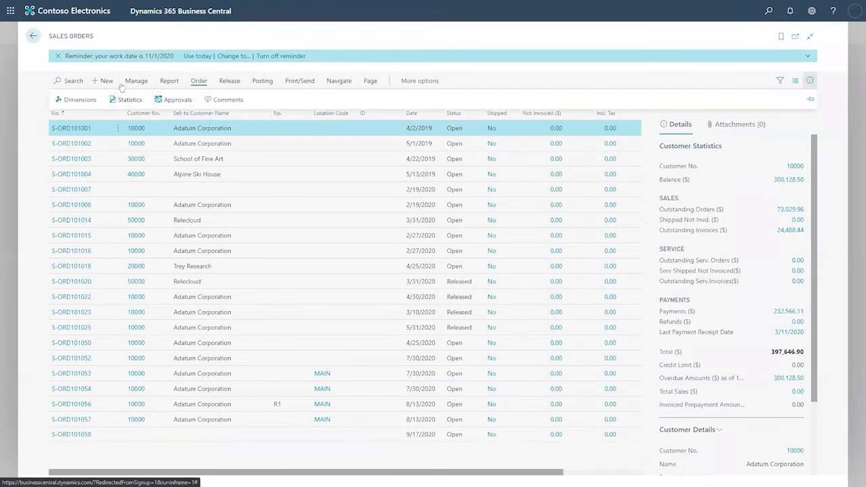
click(106, 83)
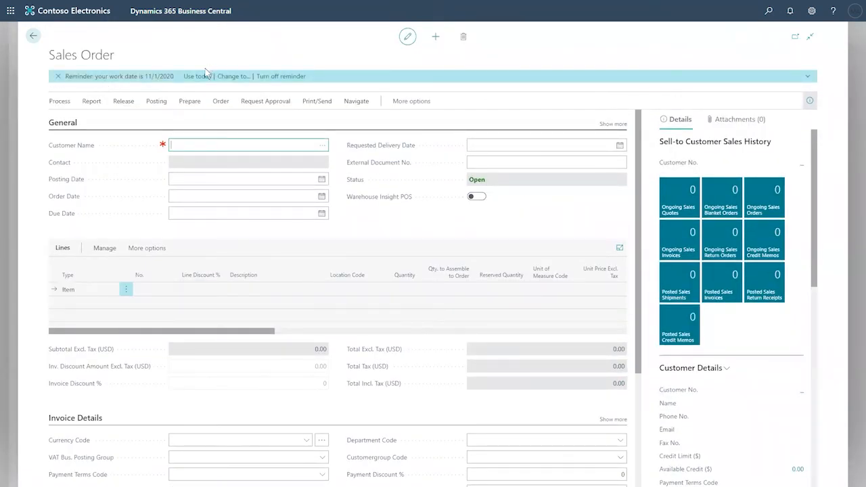
click(320, 145)
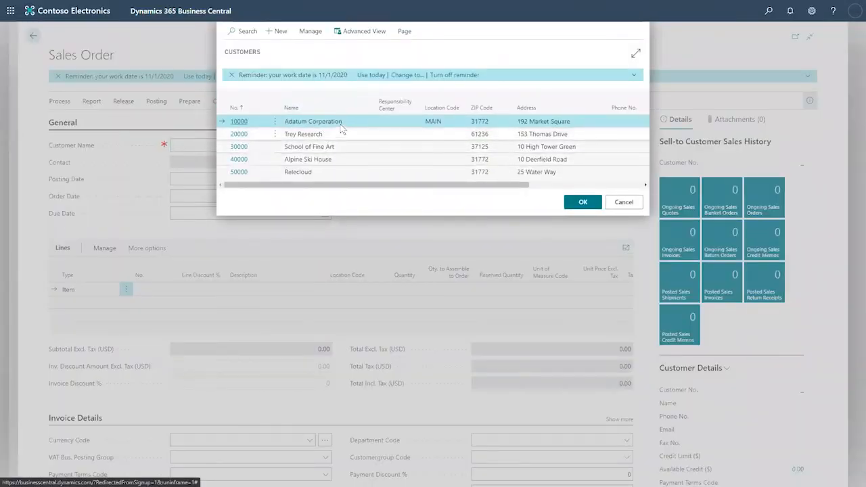
click(582, 203)
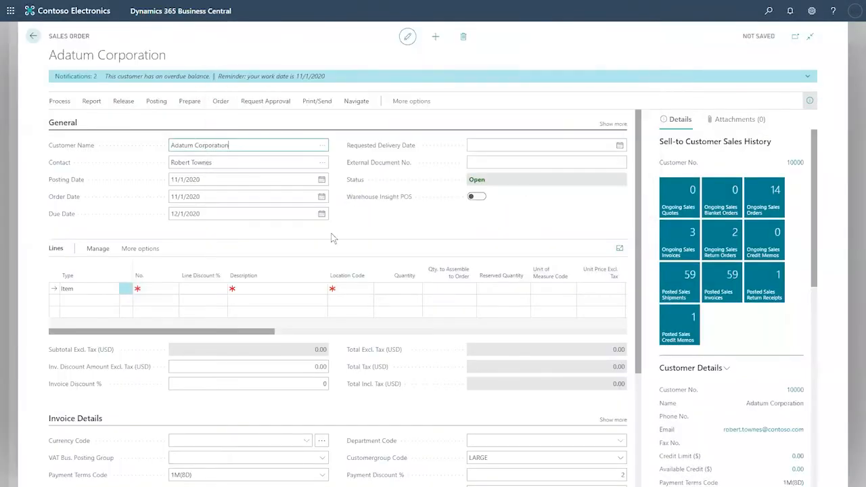
- Make the first order line a Fixed Asset line for FA000110 BMW Serie X M
click(155, 288)
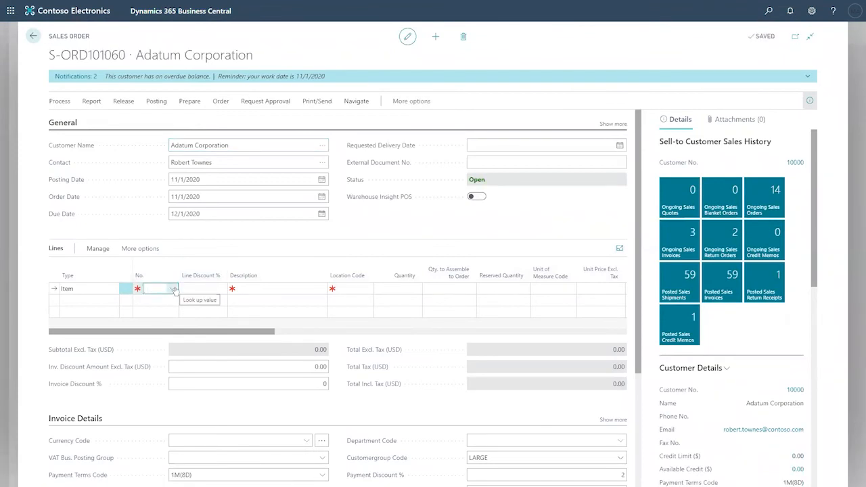
click(117, 289)
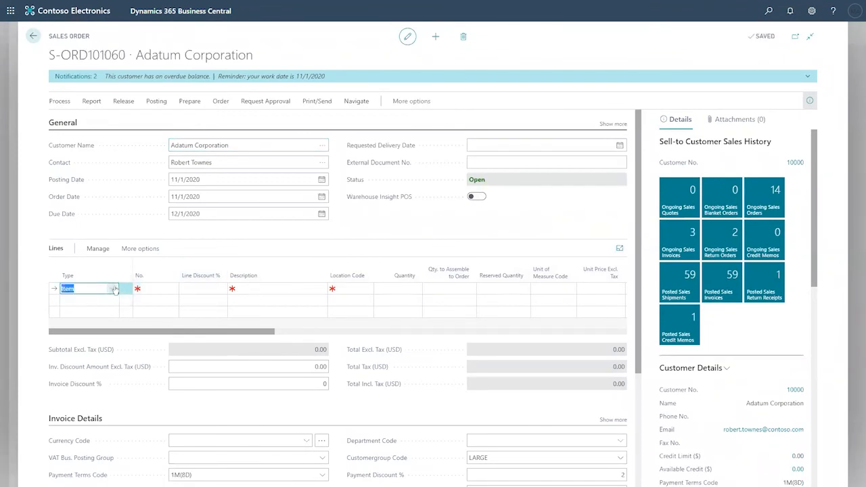
click(115, 288)
scroll(168, 345, down, 1)
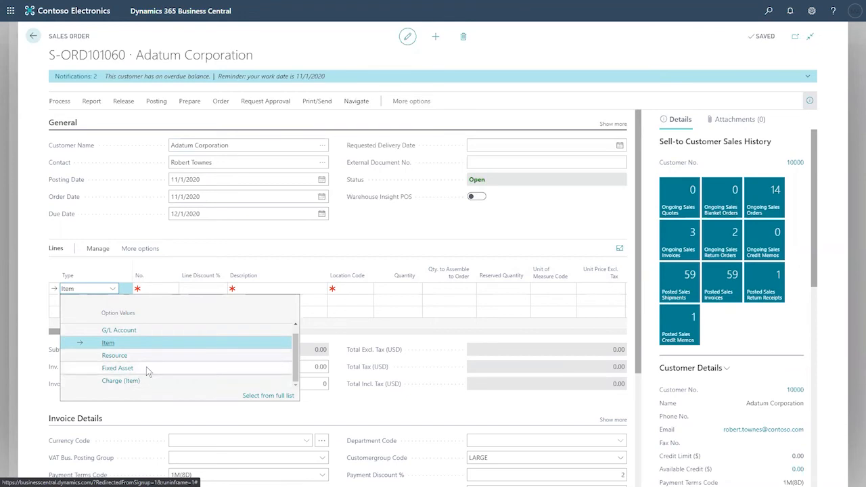
click(146, 367)
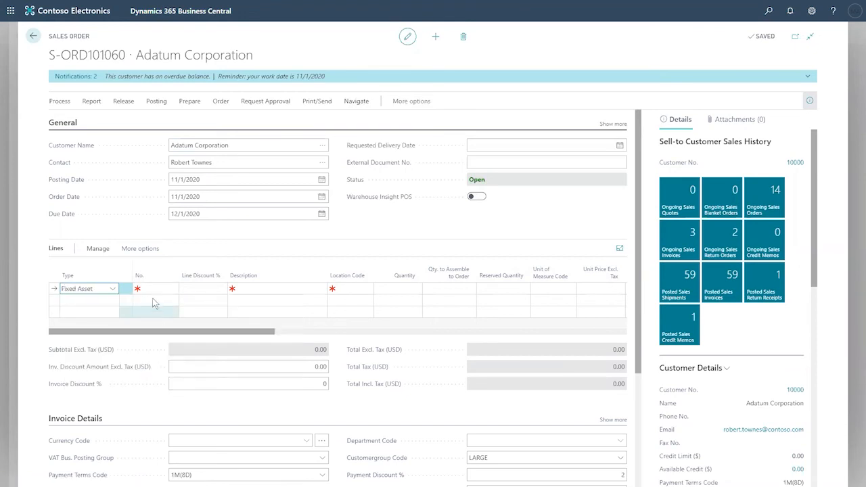
click(153, 295)
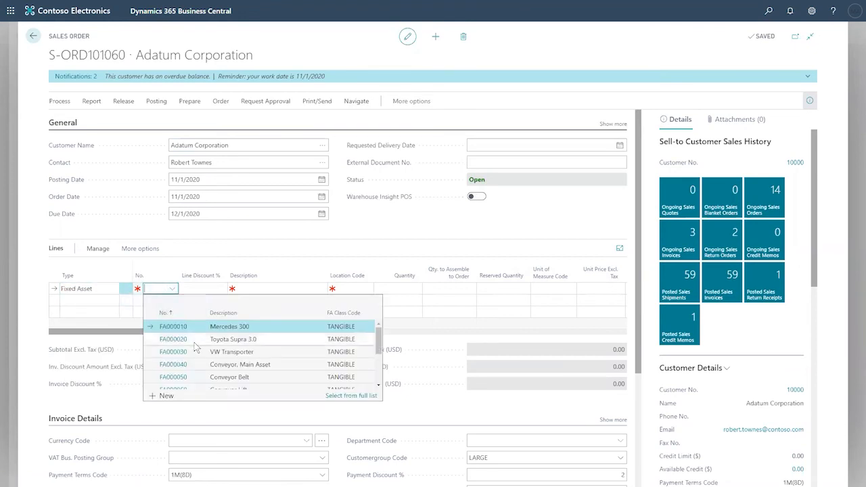
scroll(196, 347, down, 1)
scroll(195, 348, down, 3)
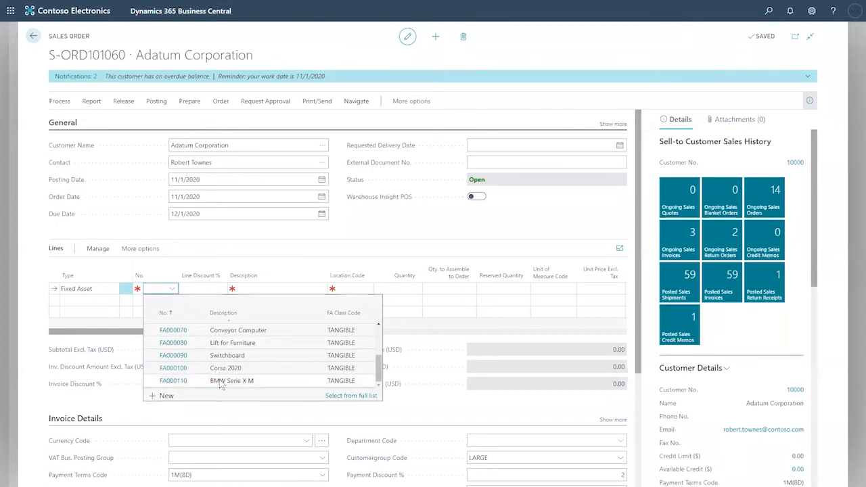
click(221, 383)
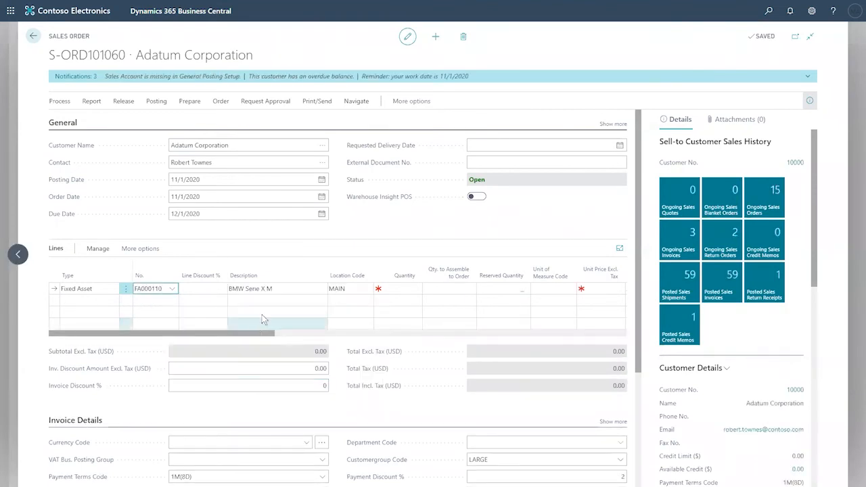
- Enter quantity 1 and unit price 14,000.00 on the fixed asset line
drag(405, 280, 404, 284)
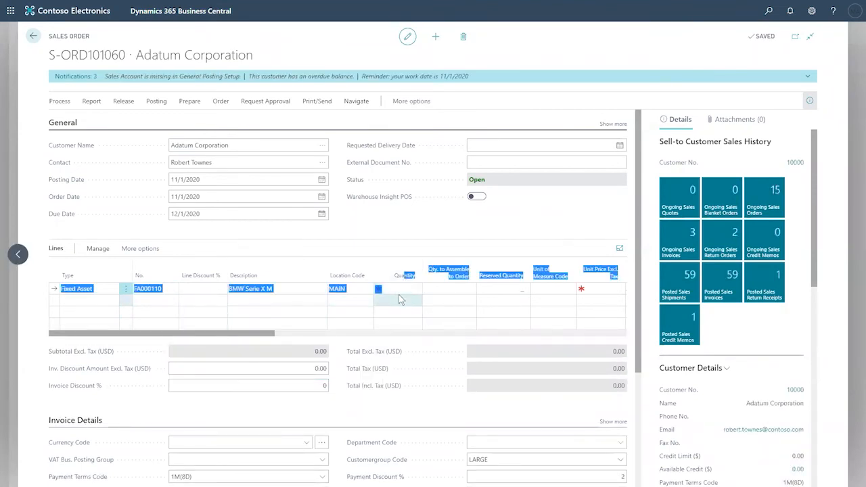
click(403, 289)
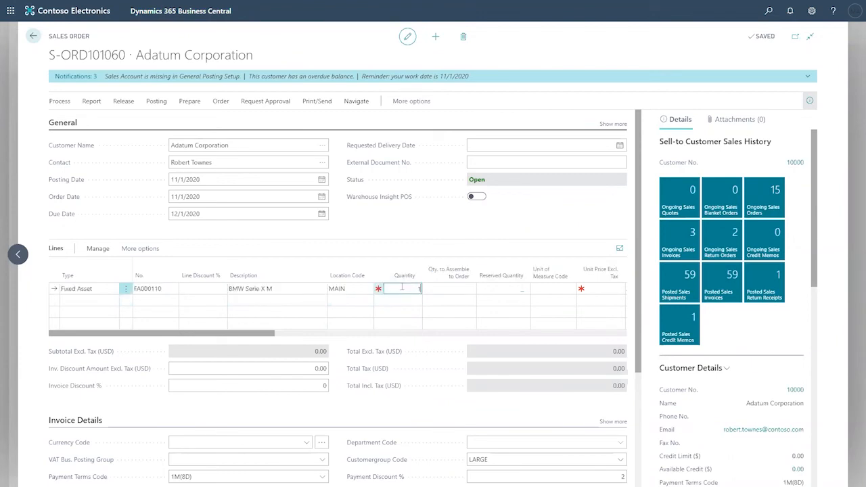
text(1)
key(Tab)
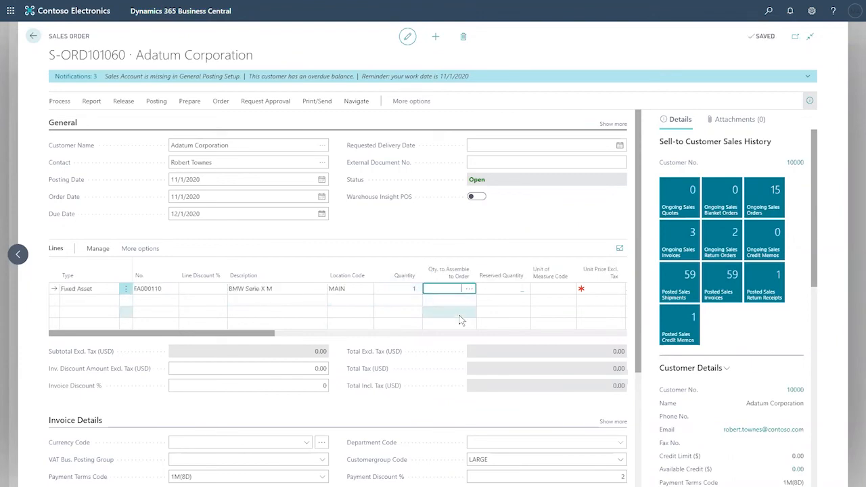
click(593, 289)
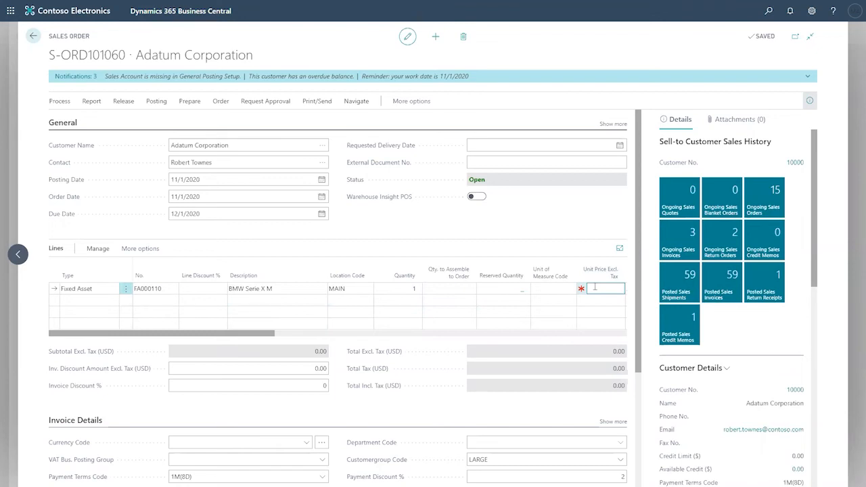
text(14000)
key(Tab)
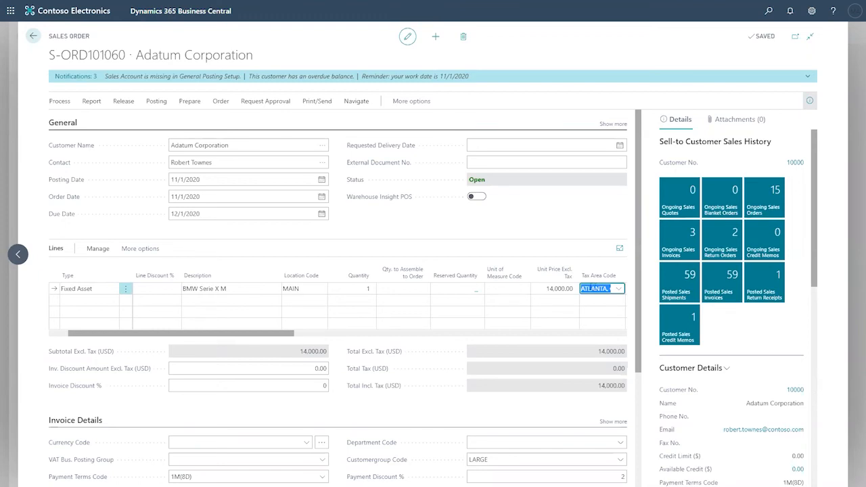
click(543, 289)
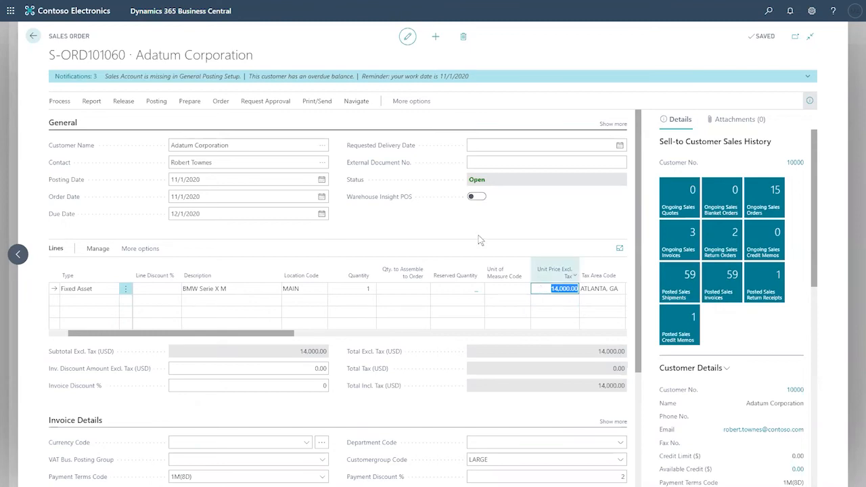
click(425, 228)
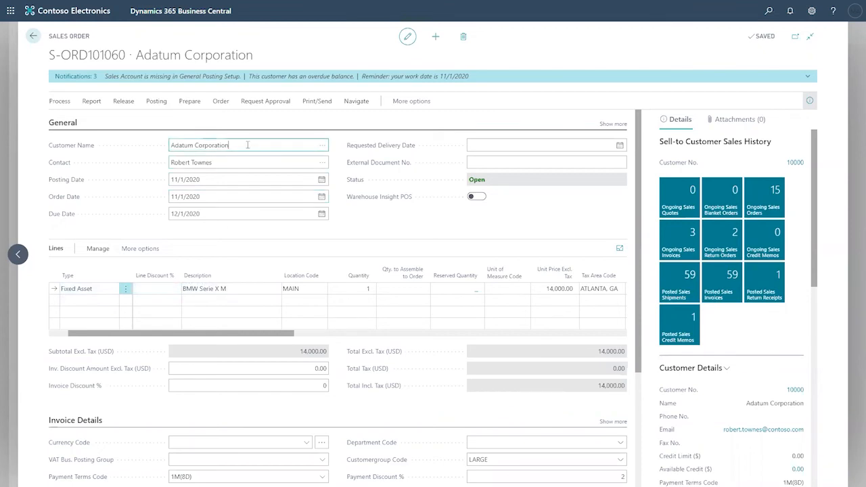
drag(247, 145, 164, 157)
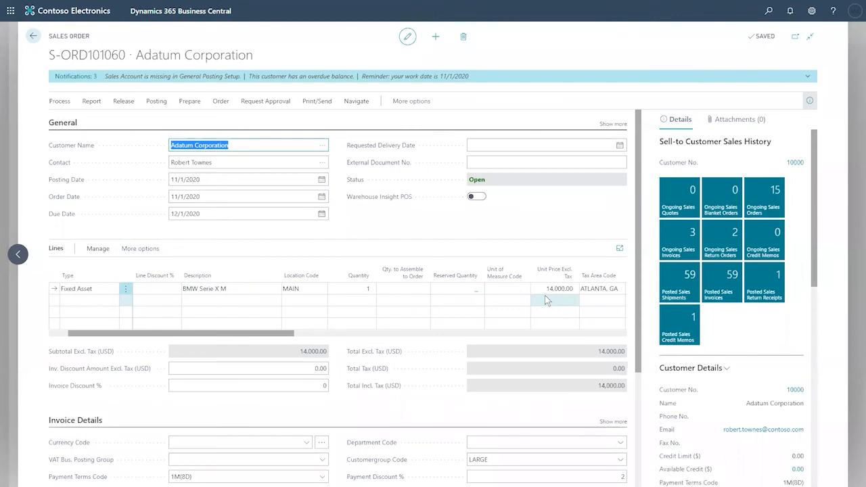
- Show the sales order's Posting actions, including Post, Post and New, and Preview Posting
click(92, 101)
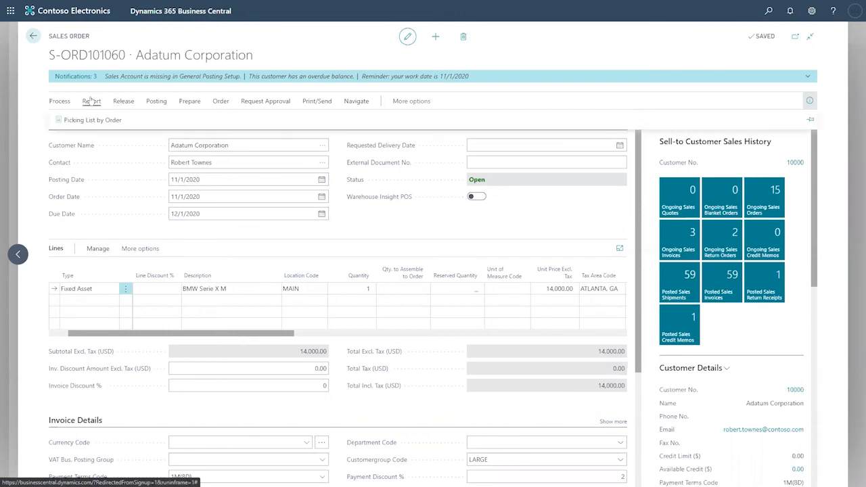
click(156, 102)
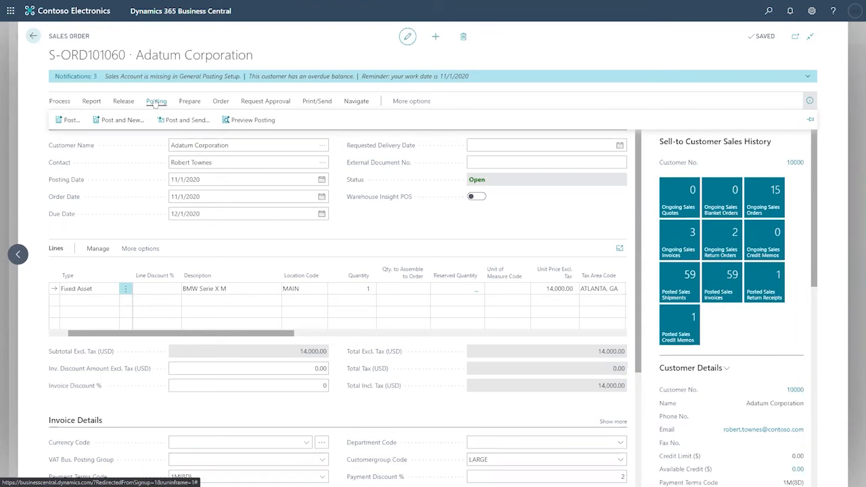
- Attempt to post the order as Ship and Invoice, then dismiss the posting error list
click(67, 120)
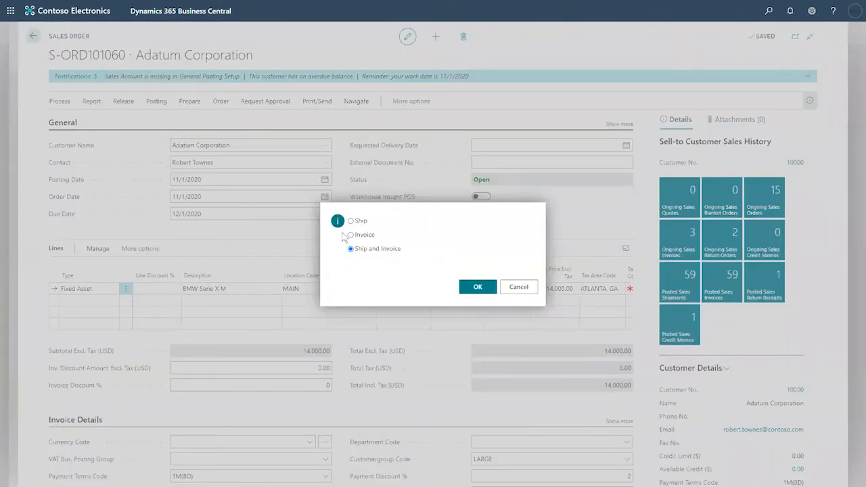
click(476, 291)
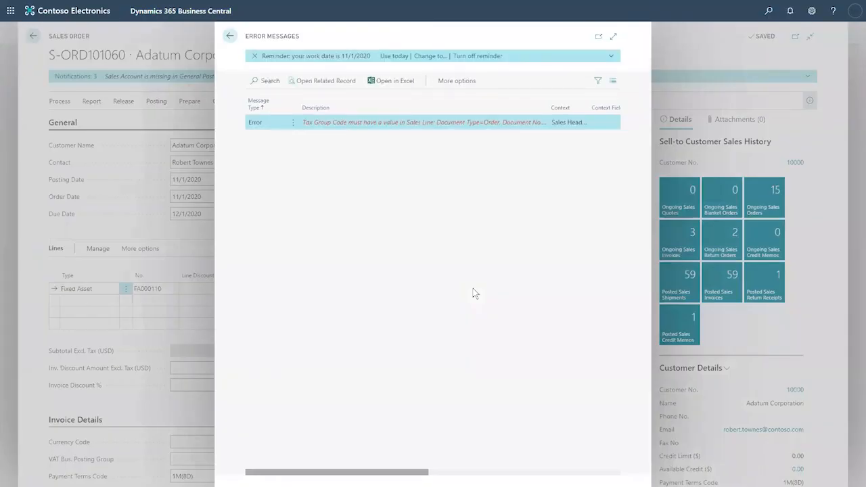
click(229, 37)
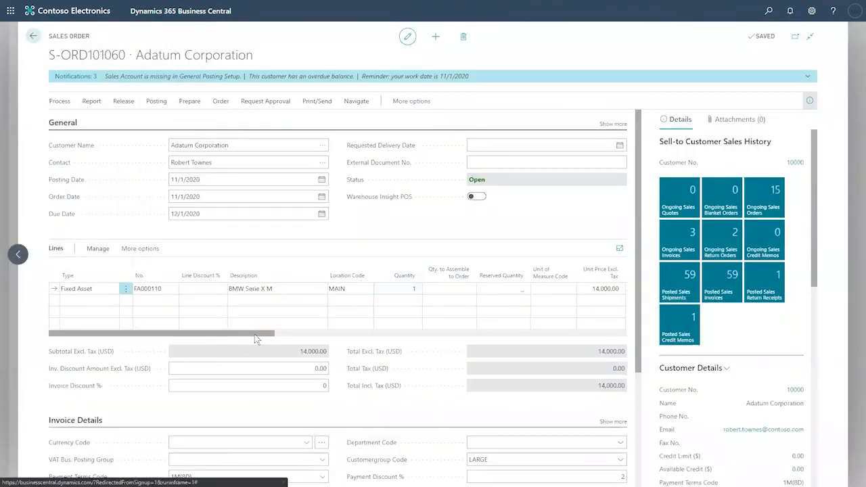
- Set the fixed asset line's Tax Group Code to ENGINEERING, giving 420.00 tax
drag(254, 334, 383, 333)
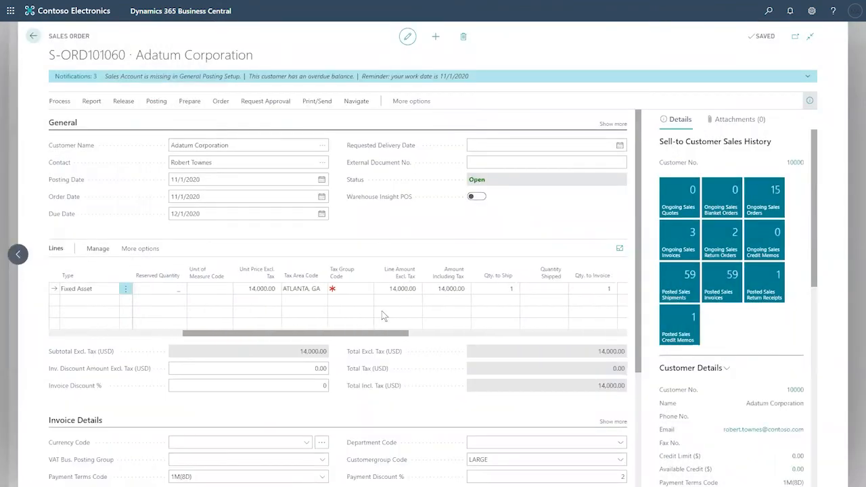
click(351, 289)
click(366, 289)
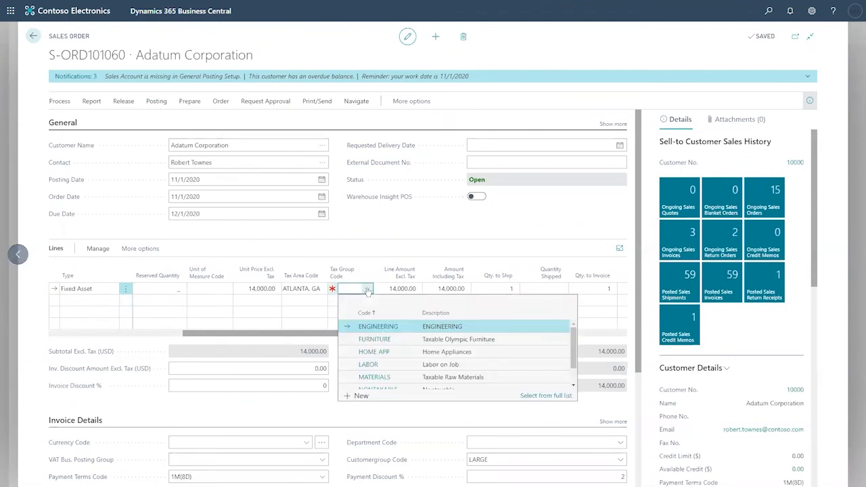
click(409, 327)
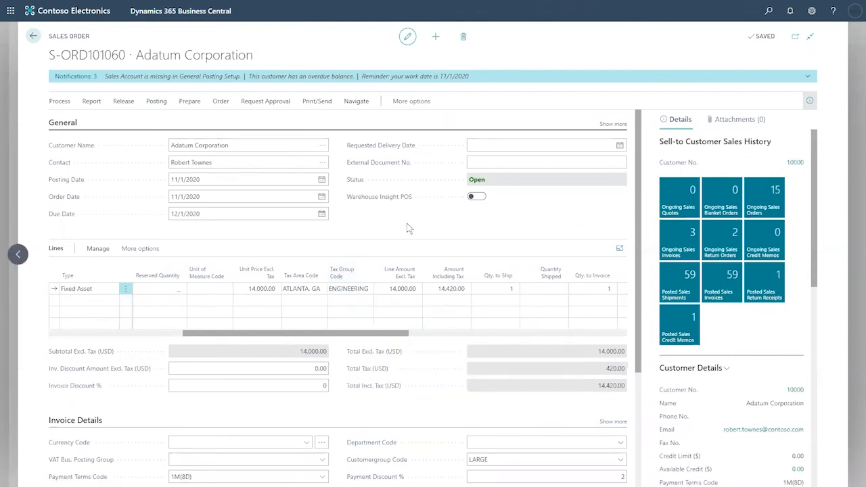
click(298, 305)
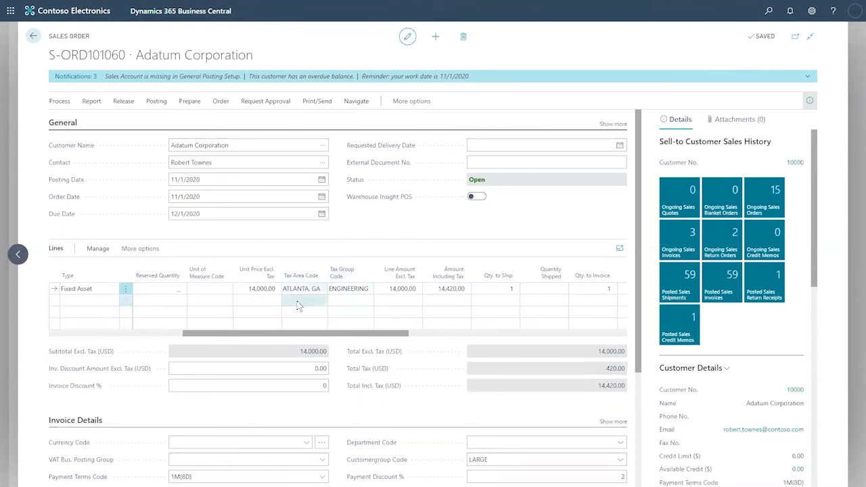
click(341, 289)
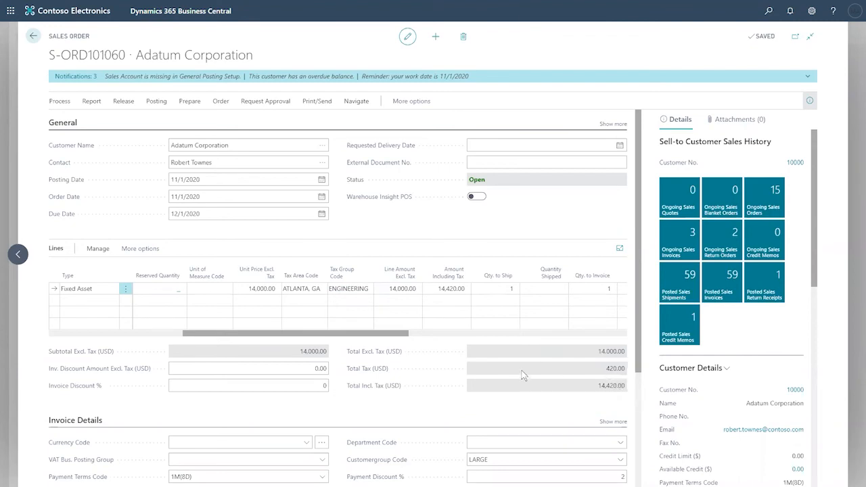
- Post the order as Ship and Invoice and open posted invoice PS-INV103250 for 14,420.00
click(146, 106)
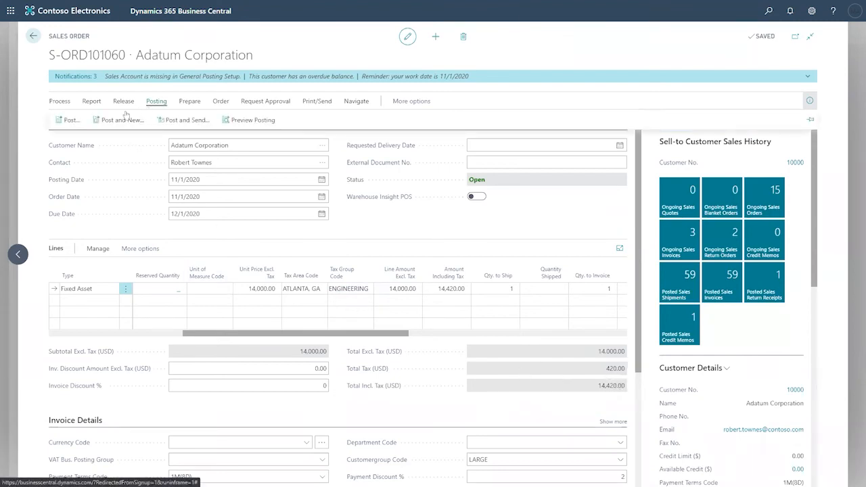
click(67, 124)
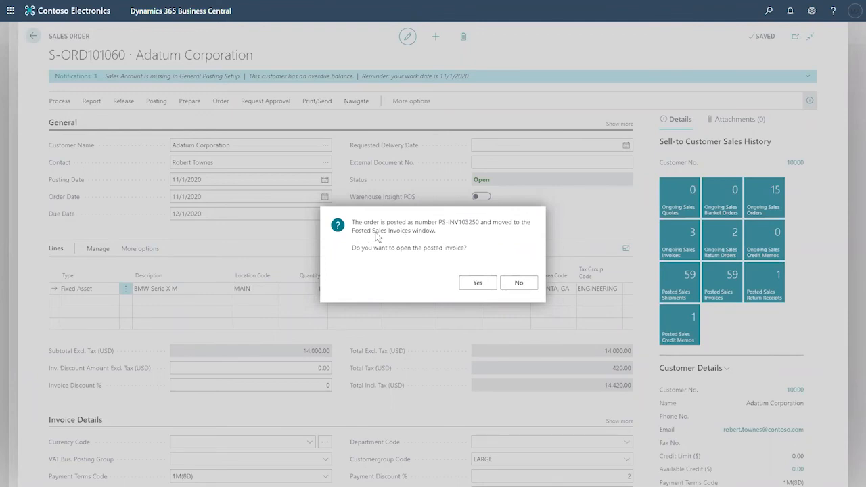
click(476, 285)
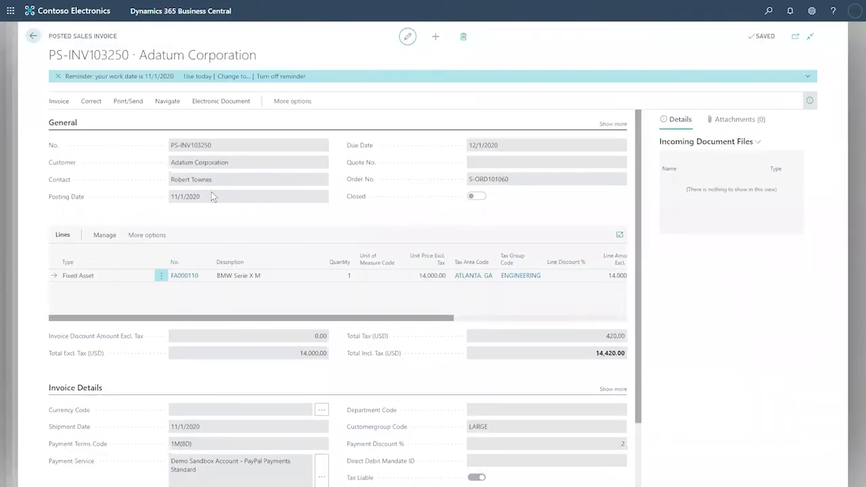
- Review the posted invoice's Print/Send options, then close the invoice
click(137, 101)
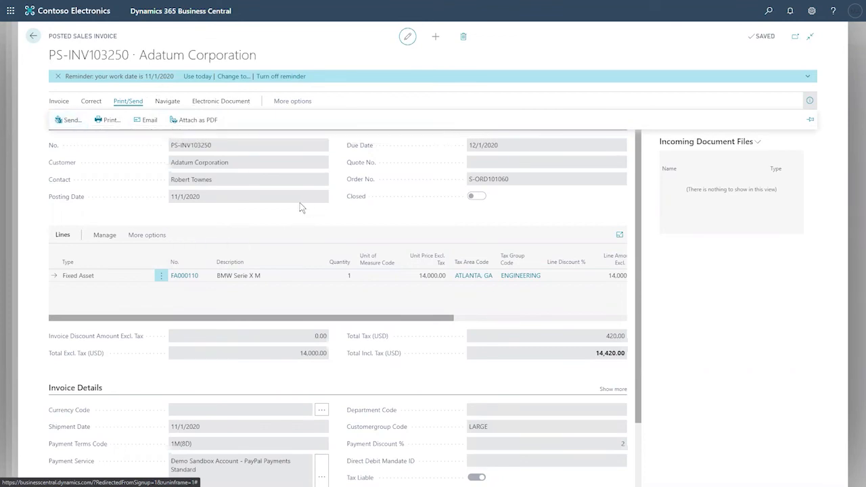
click(637, 199)
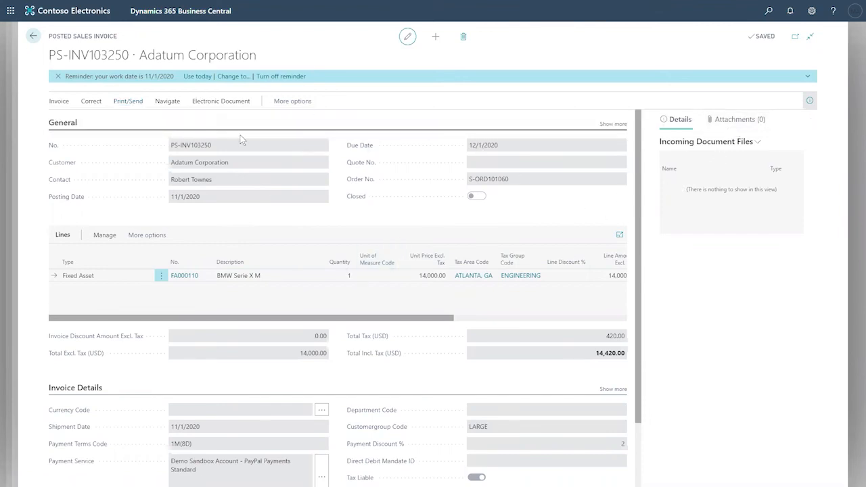
click(33, 37)
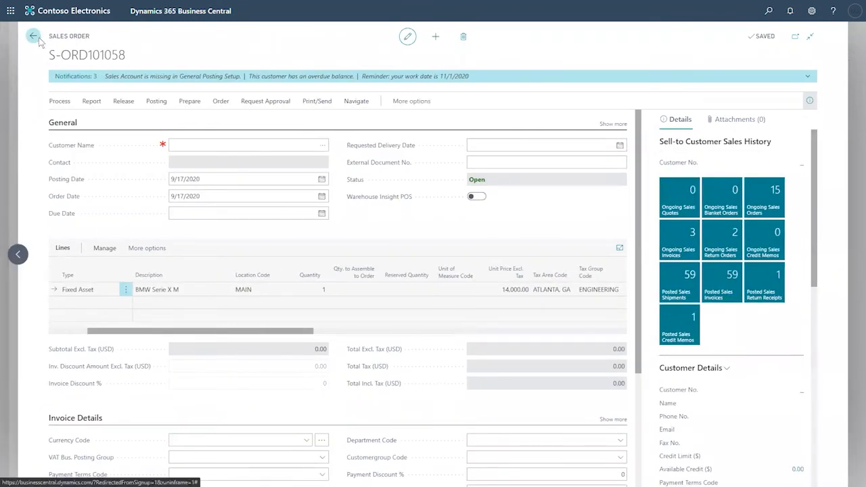
- Return to the Fixed Assets list and reopen the FA000110 card
click(33, 37)
click(31, 33)
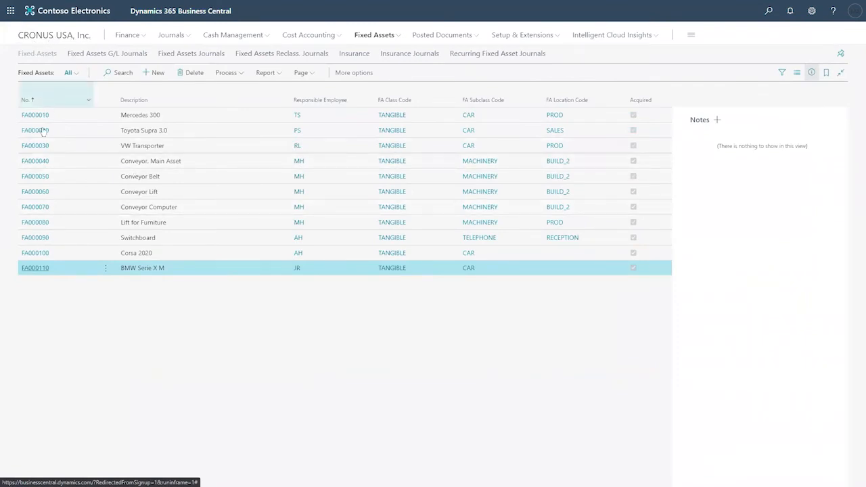
click(35, 270)
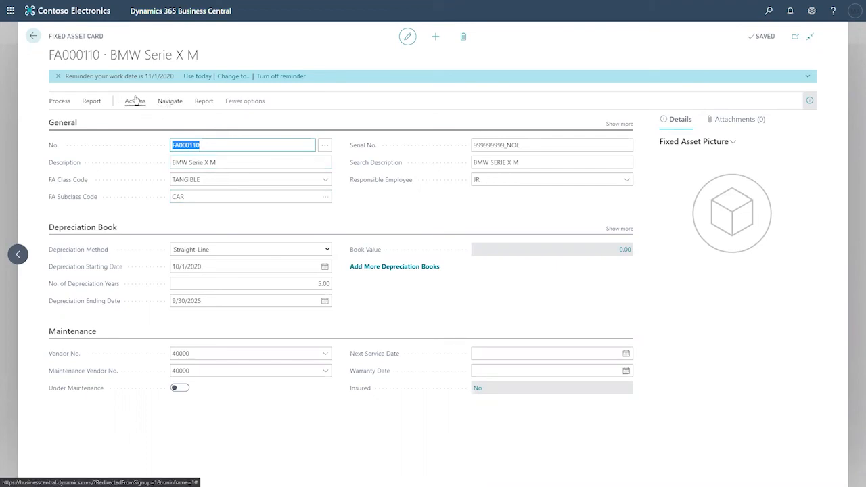
- Open FA000110's ledger entries and widen FA Posting Type to show Proceeds on Disposal
click(170, 101)
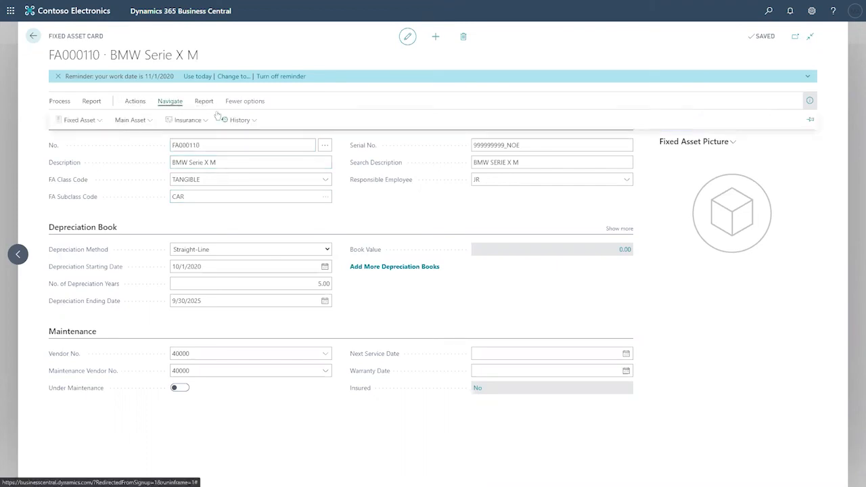
click(238, 120)
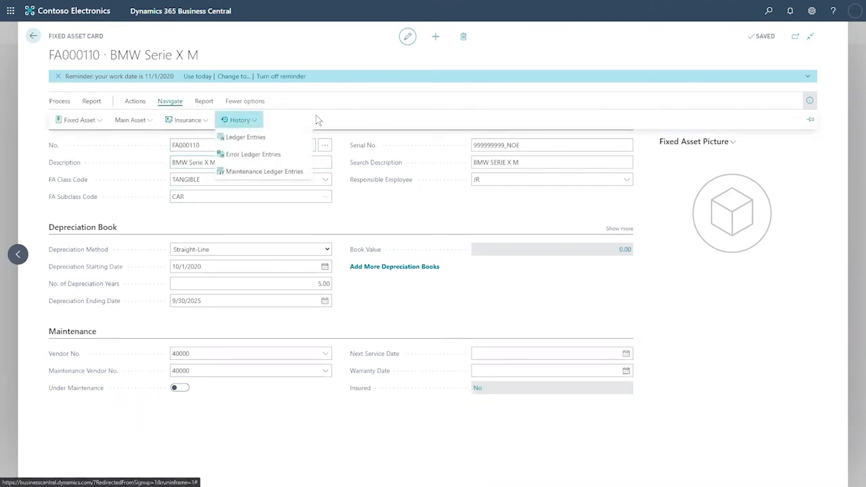
click(253, 140)
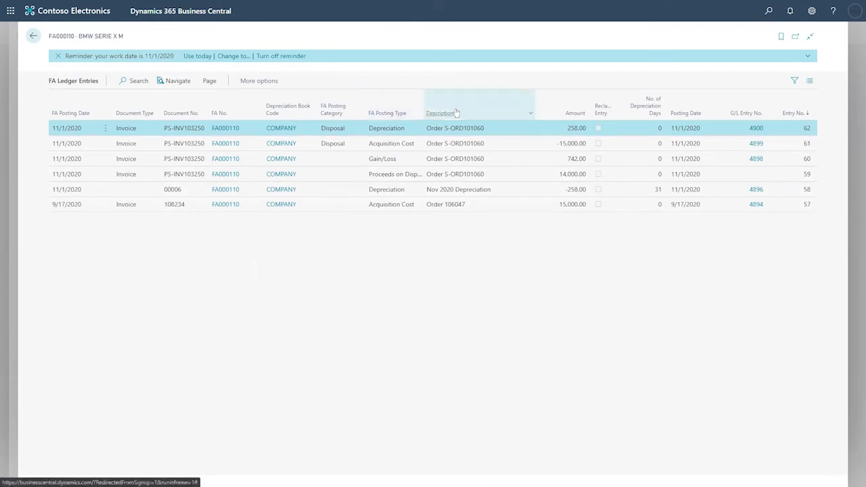
drag(447, 116, 447, 108)
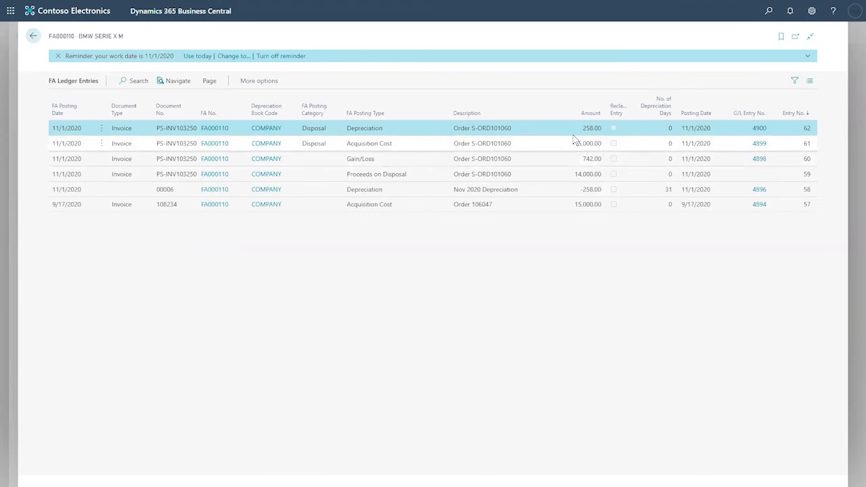
- Select the 742.00 Gain/Loss entry, then go back to the Fixed Assets list
click(439, 161)
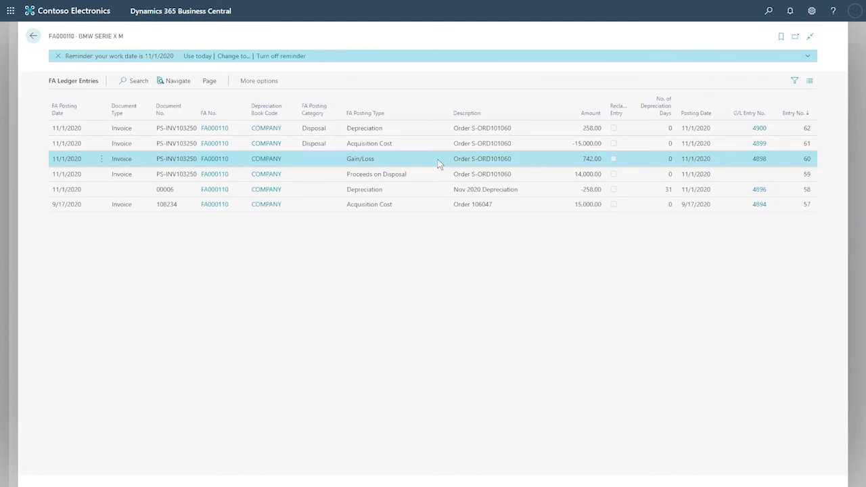
click(34, 38)
click(34, 37)
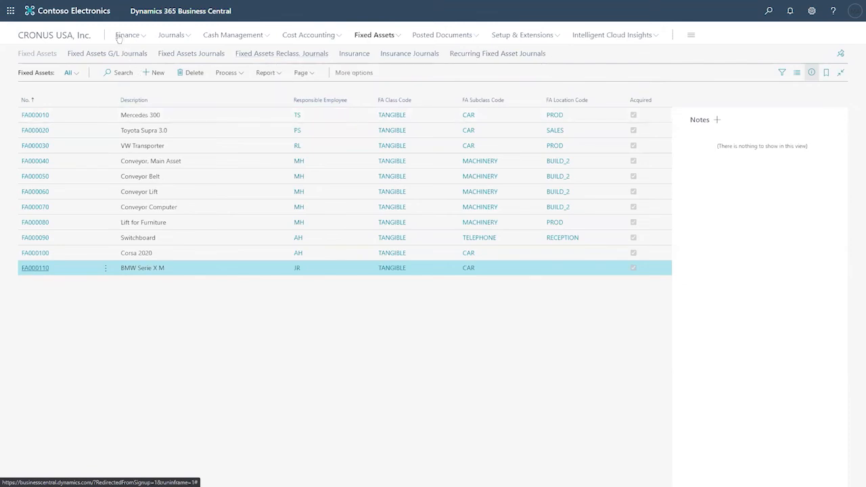
- Open the Chart of Accounts for CRONUS USA, Inc. and find the Fixed Assets heading
click(75, 35)
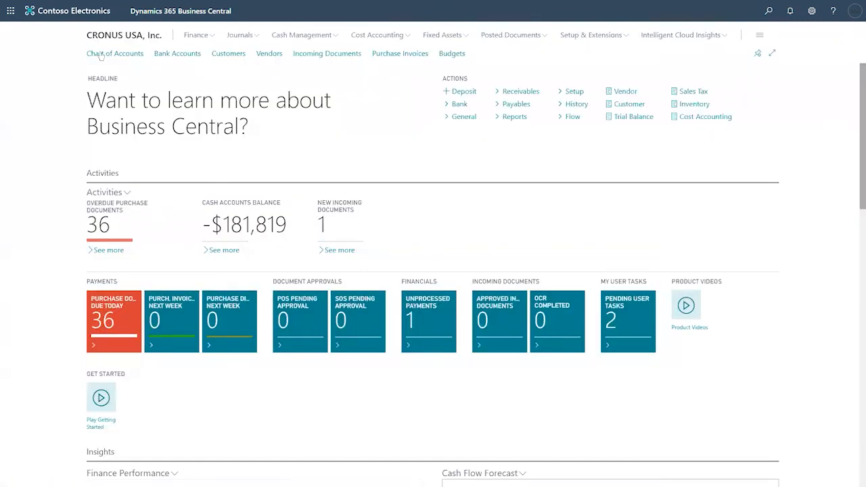
click(103, 54)
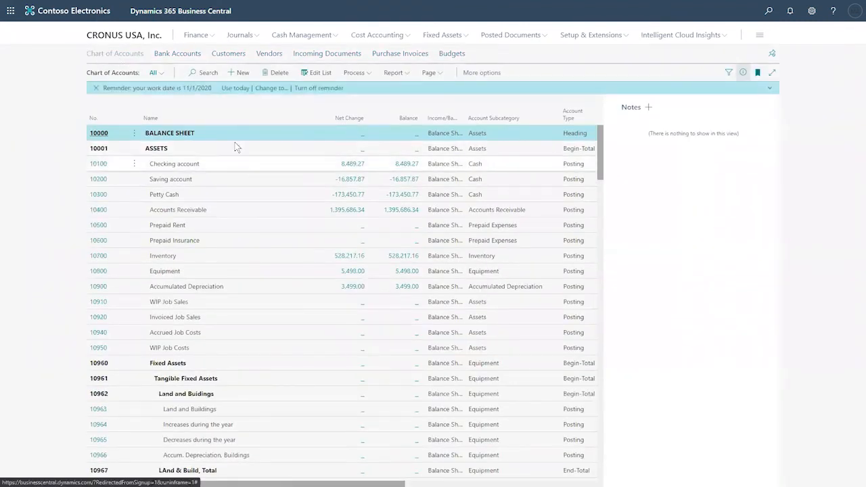
scroll(237, 200, down, 4)
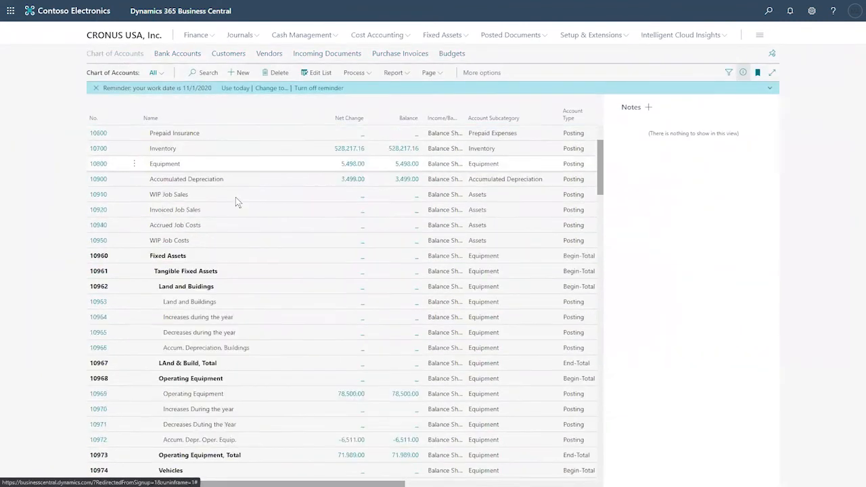
scroll(240, 200, down, 3)
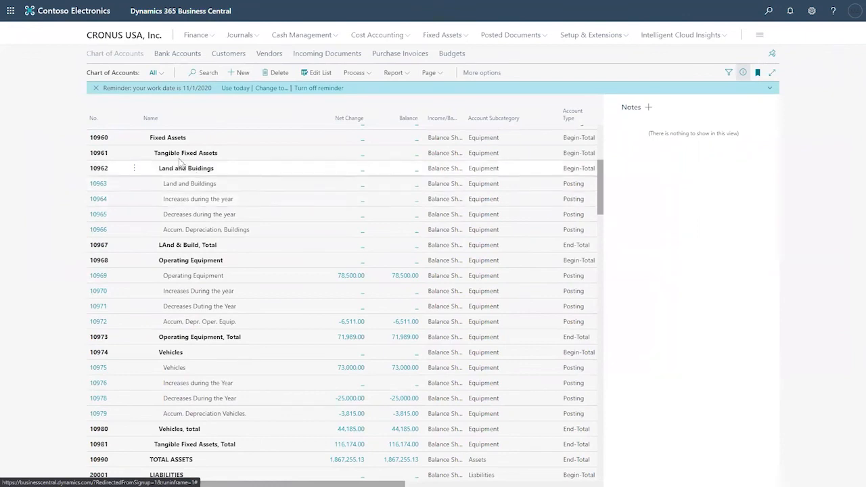
click(197, 139)
scroll(243, 159, up, 6)
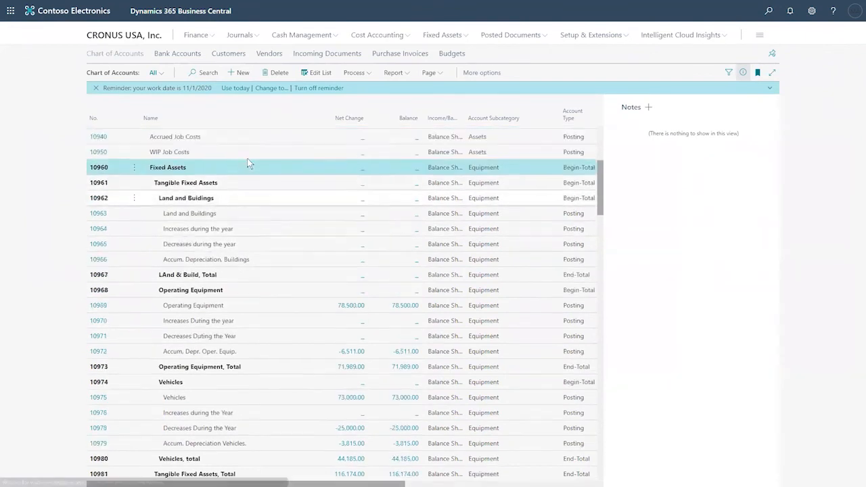
scroll(271, 325, down, 7)
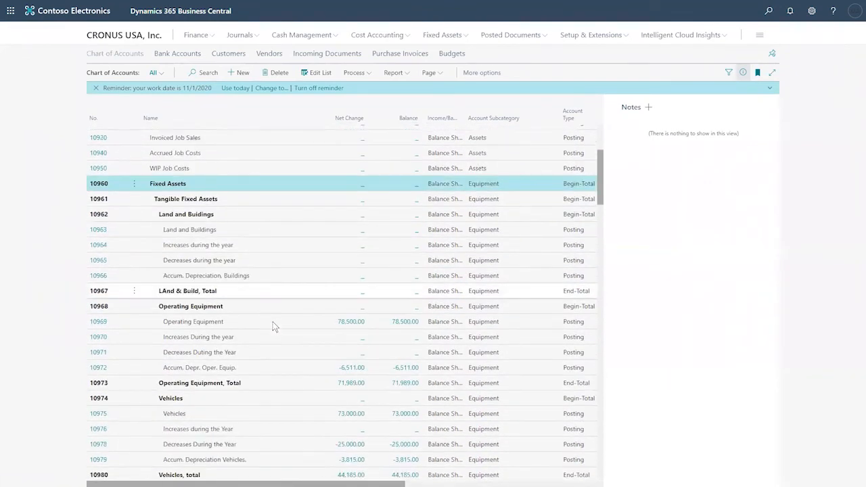
scroll(277, 323, up, 1)
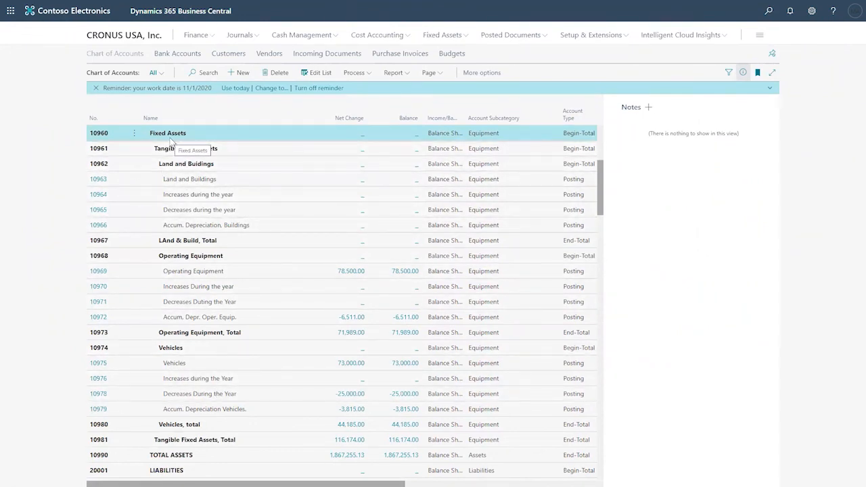
- Point out the Land and Buildings, Operating Equipment and Vehicles account groups
click(208, 169)
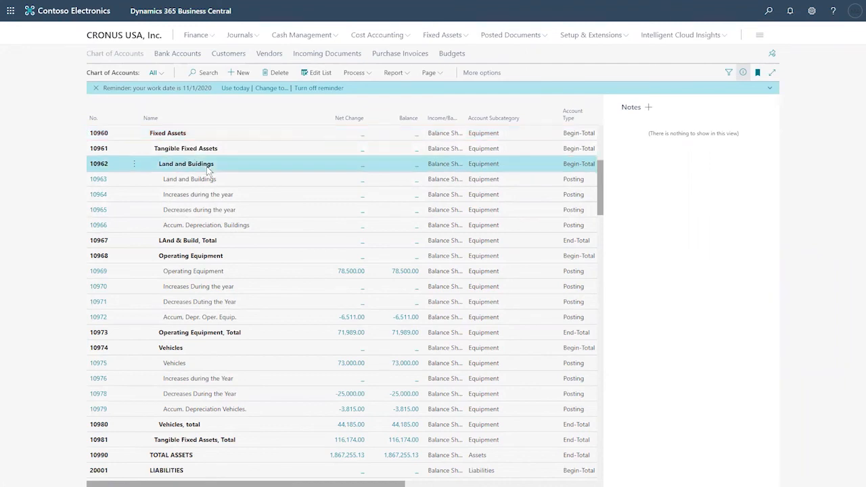
click(223, 258)
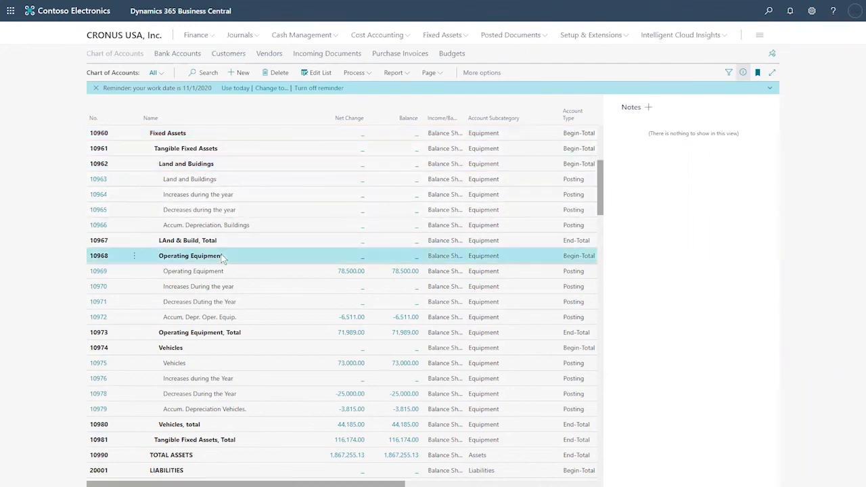
click(229, 348)
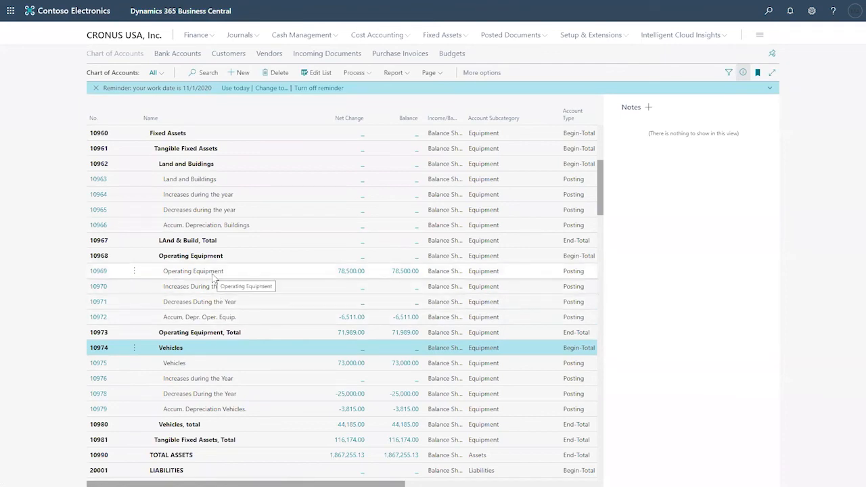
scroll(214, 245, down, 3)
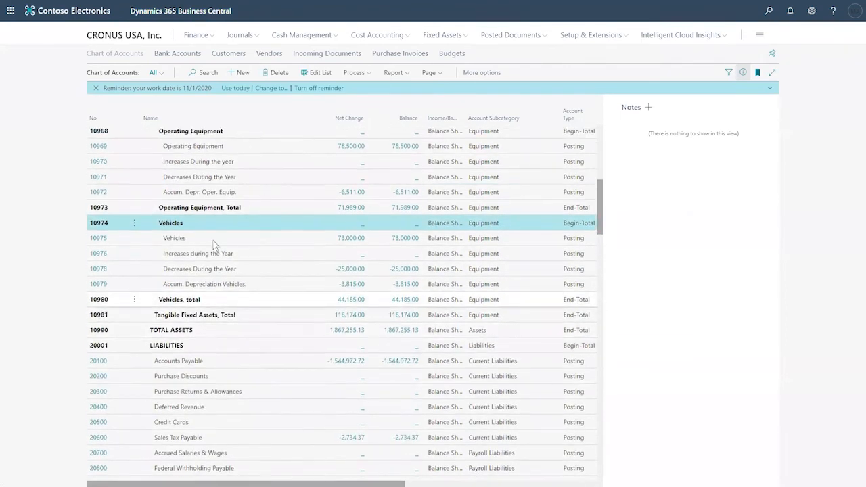
scroll(213, 245, up, 3)
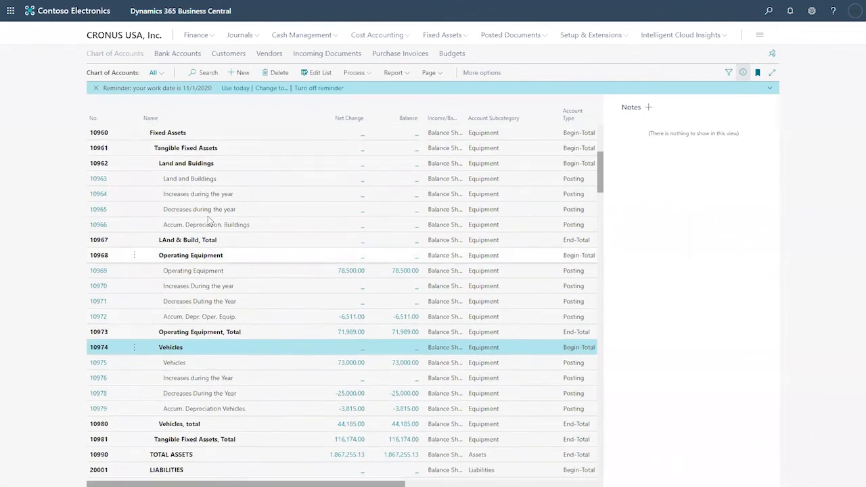
scroll(209, 220, down, 3)
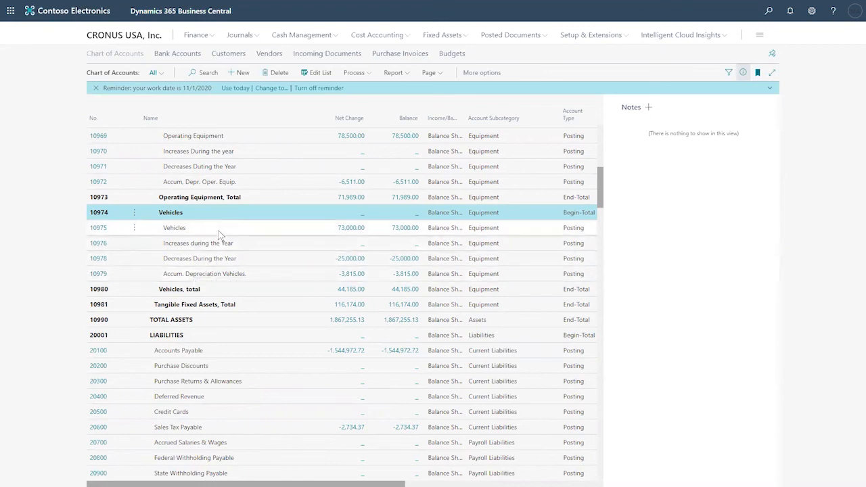
click(189, 233)
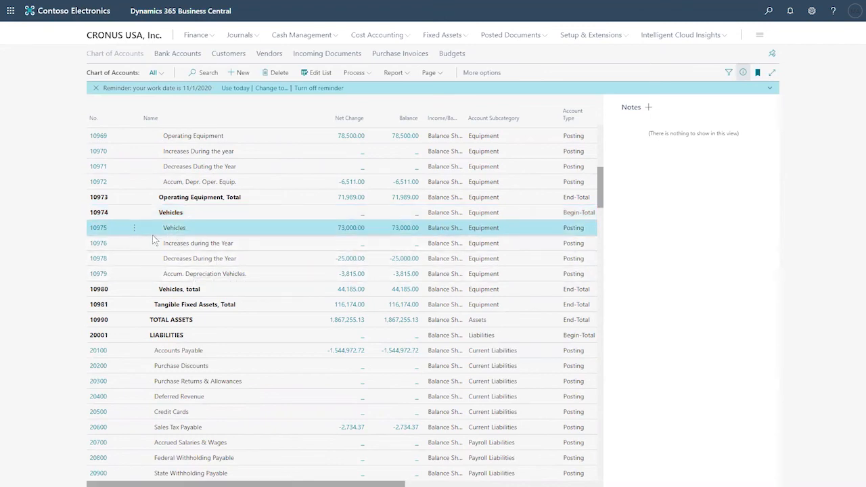
click(203, 245)
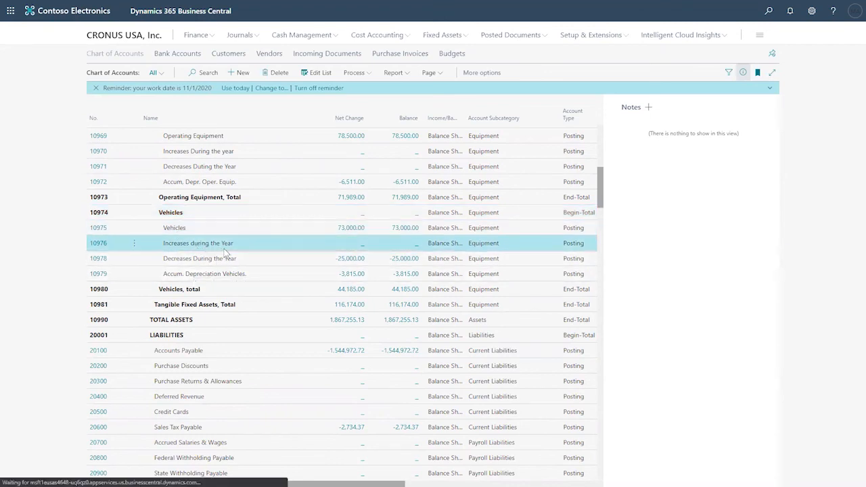
click(228, 260)
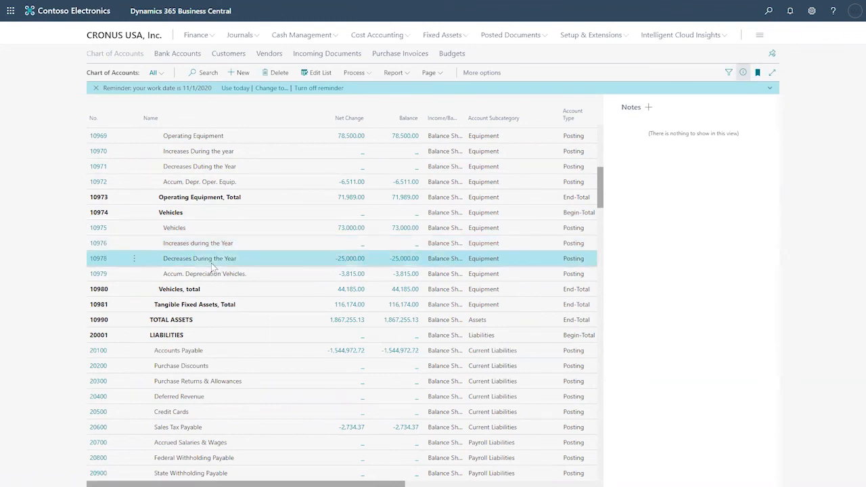
click(211, 279)
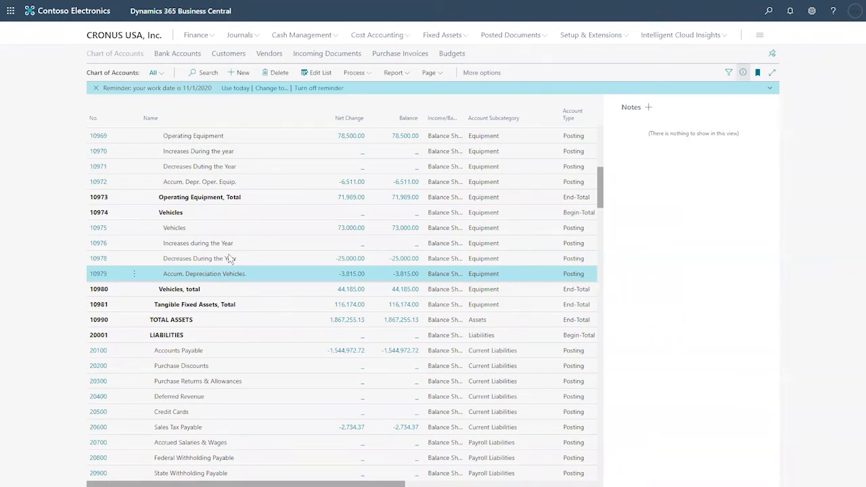
click(219, 231)
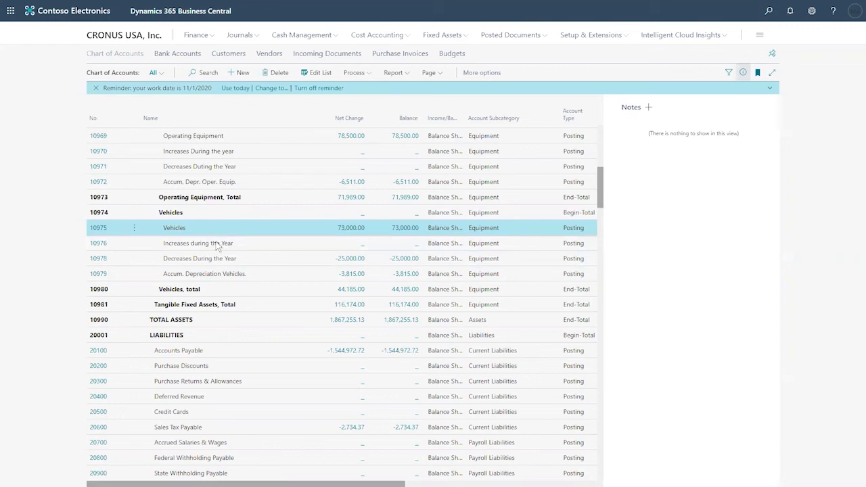
click(217, 245)
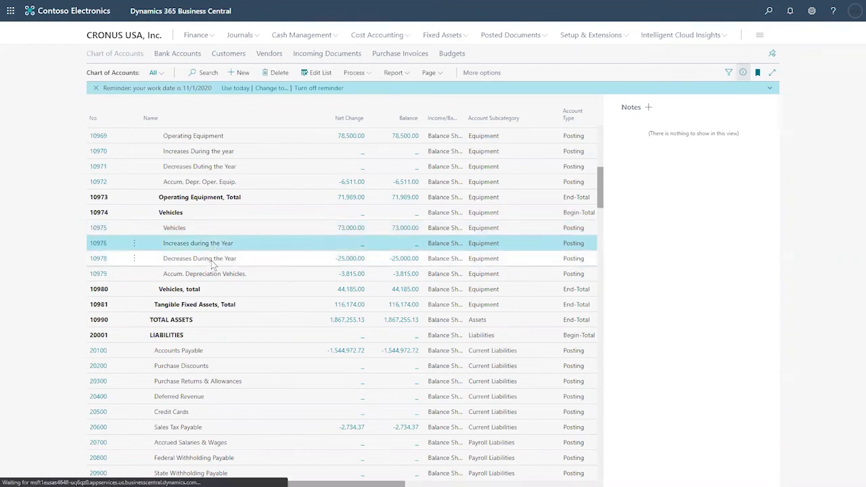
click(212, 263)
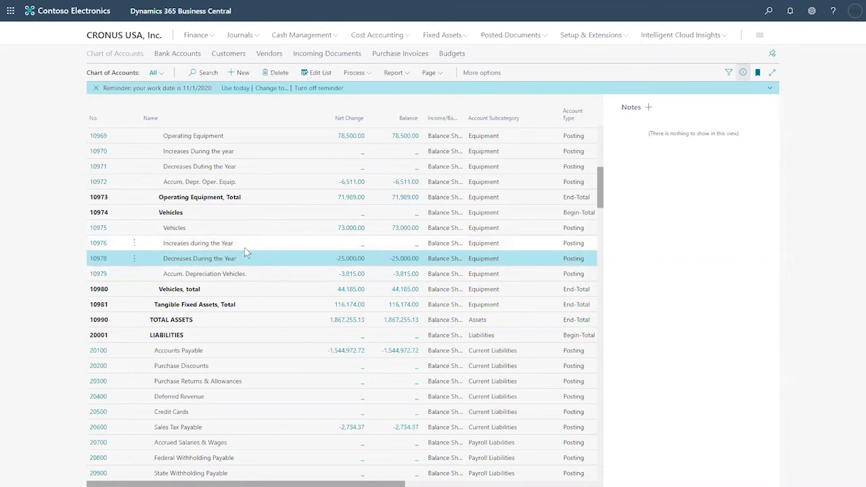
click(219, 277)
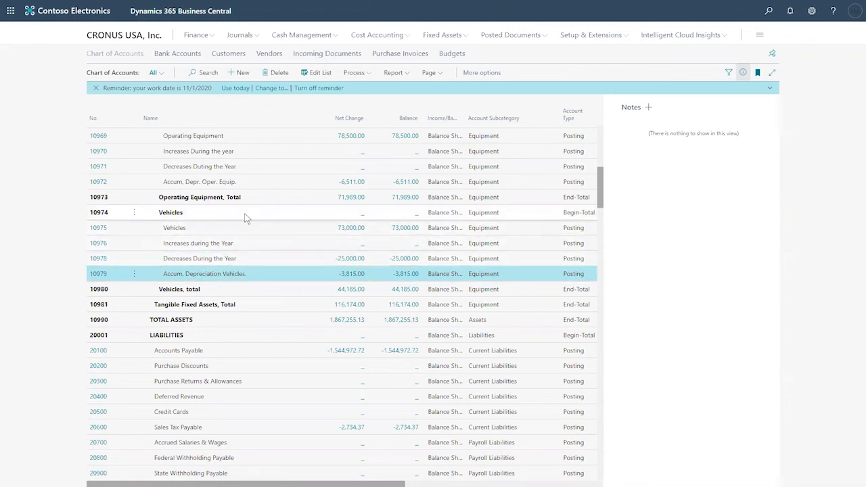
click(186, 294)
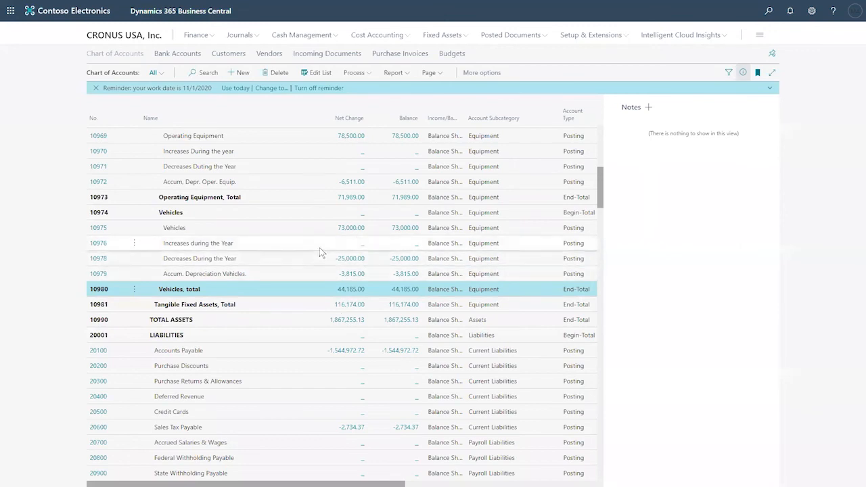
- Drill into the -3,815.00 balance of the Accum. Depreciation Vehicles account
click(394, 73)
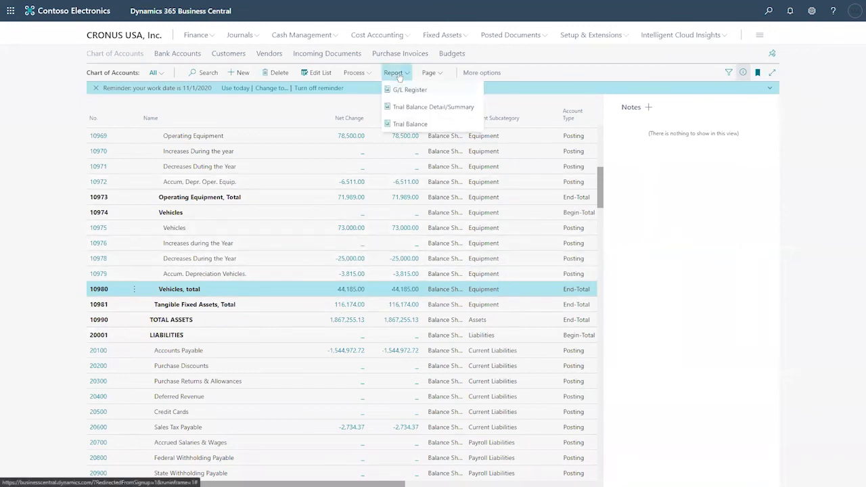
click(755, 187)
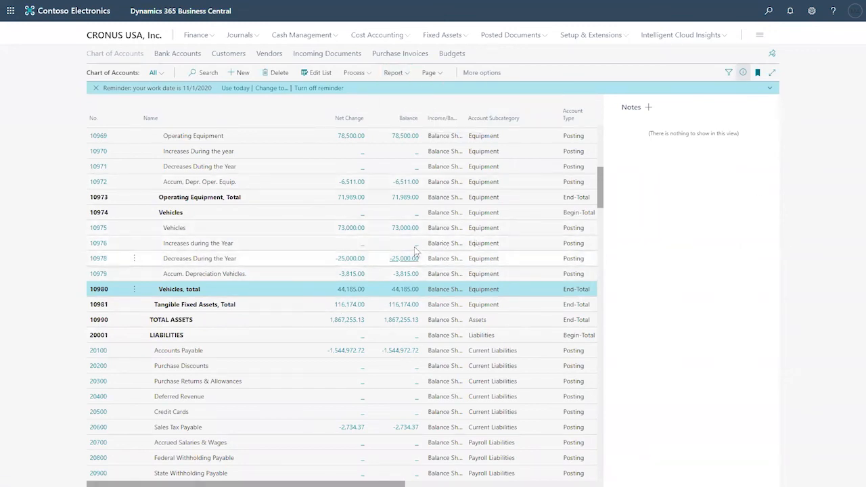
click(345, 278)
click(346, 278)
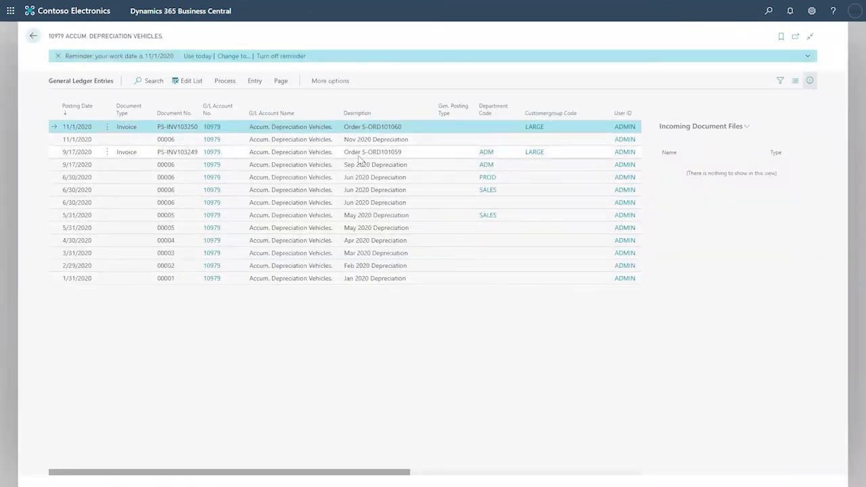
- Review the Jan and Feb 2020 depreciation entries, the sale invoice and the November postings
click(376, 274)
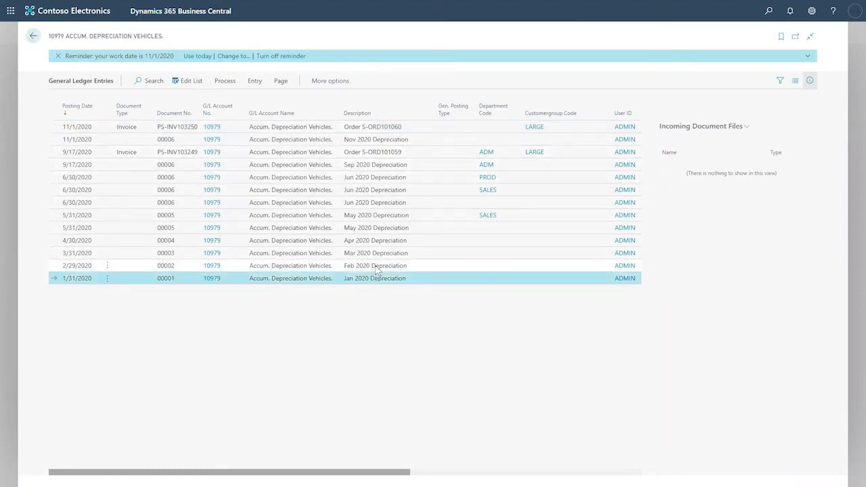
click(376, 268)
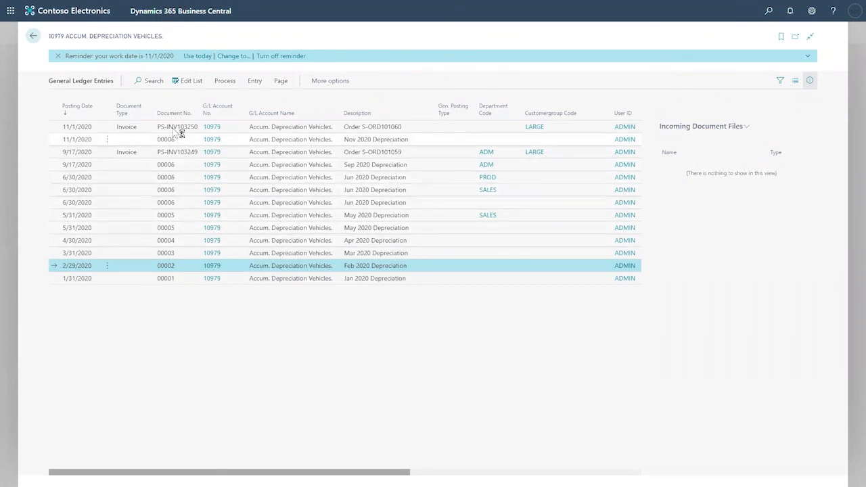
mouse_move(174, 128)
mouse_down()
mouse_move(174, 137)
mouse_move(176, 129)
mouse_up()
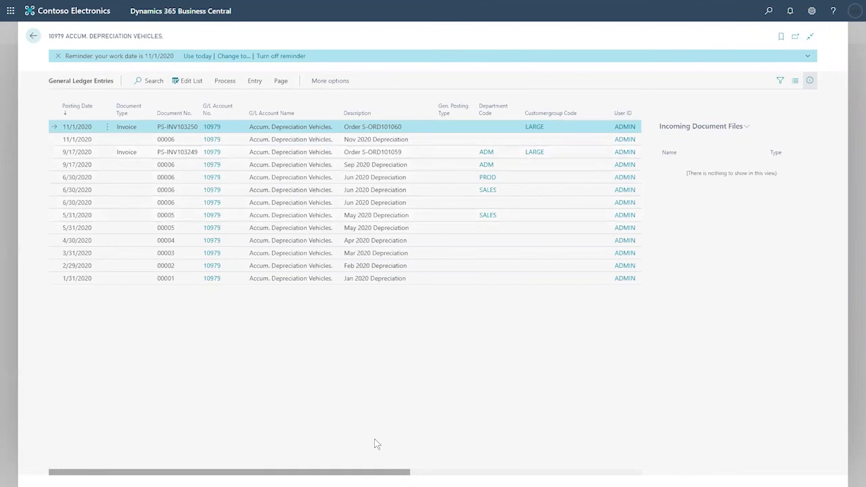
drag(383, 473, 575, 454)
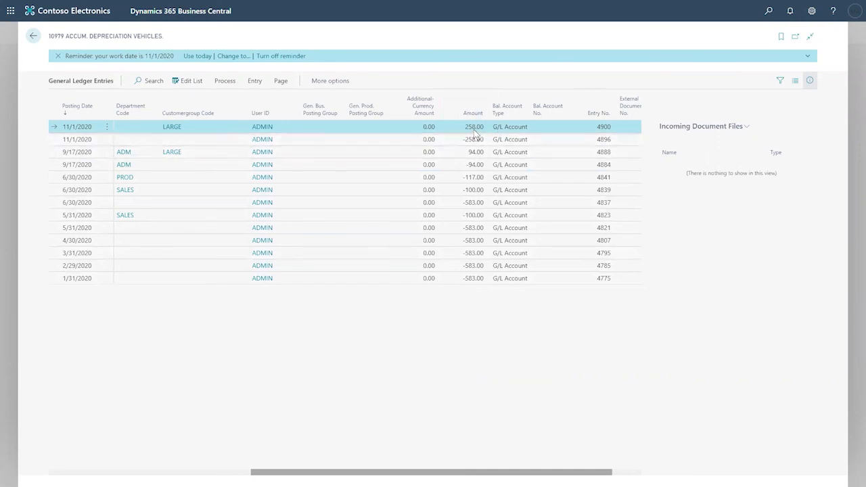
- Go through the monthly depreciation entries from 1/31/2020 to 5/31/2020 for account 10979
click(473, 284)
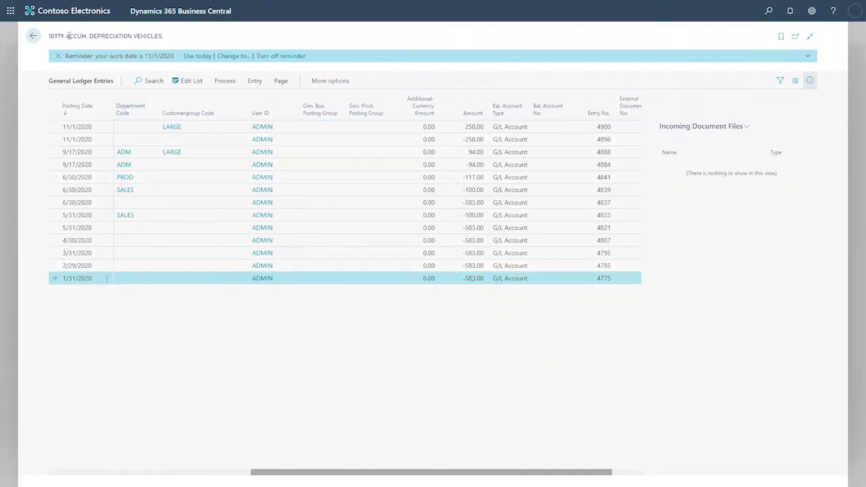
drag(66, 35, 163, 36)
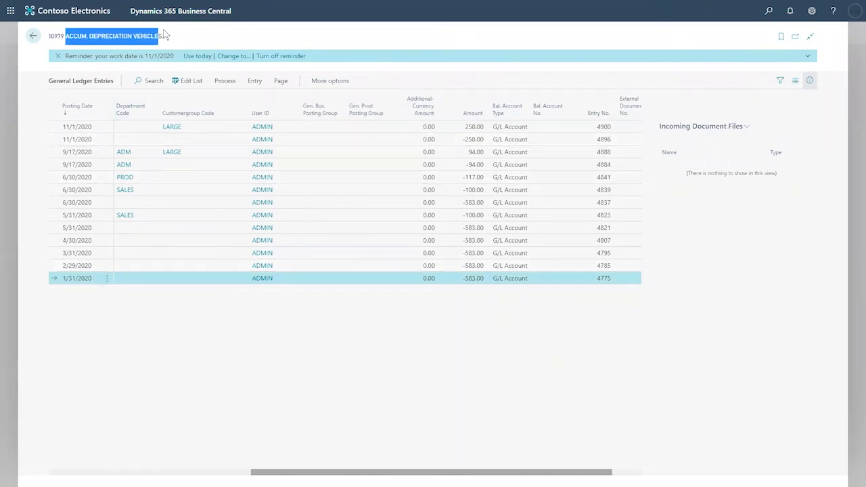
click(471, 270)
click(472, 256)
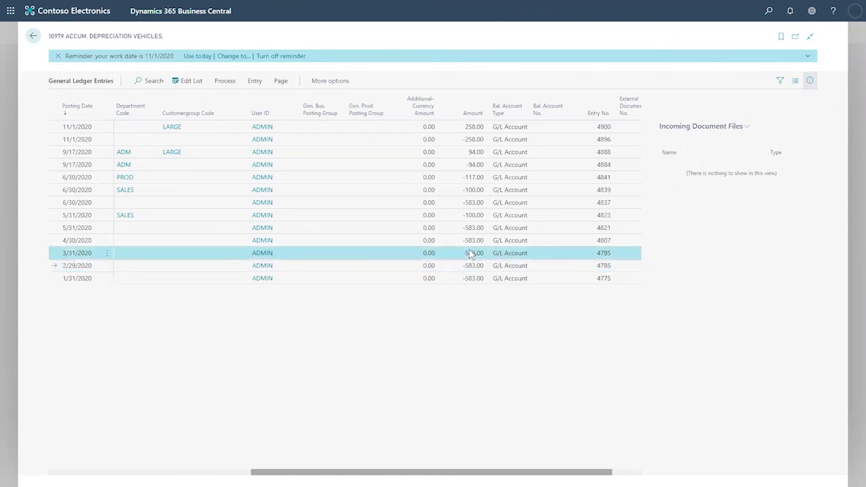
click(473, 240)
click(473, 228)
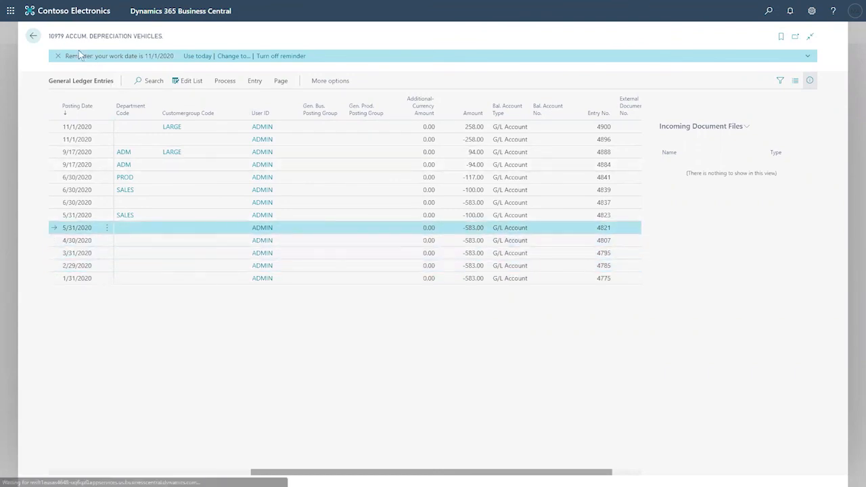
- Go back to the Chart of Accounts and open the FA000010 Mercedes 300 card from the Fixed Assets list
click(33, 36)
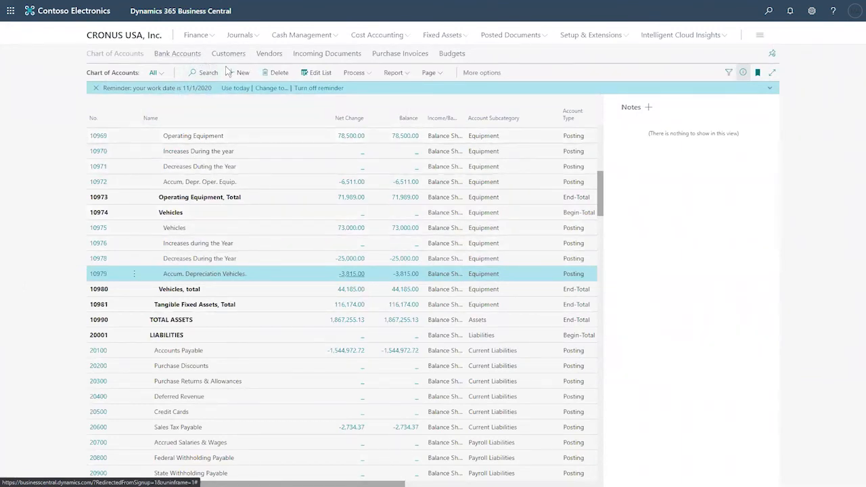
click(357, 73)
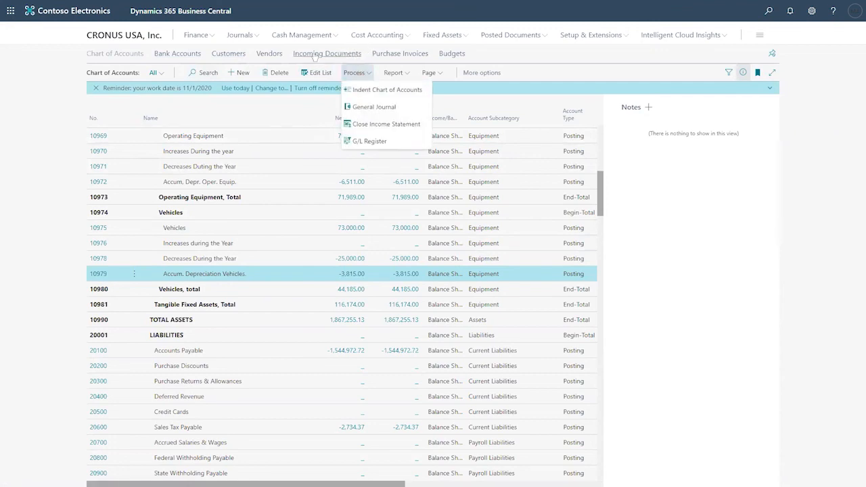
click(442, 35)
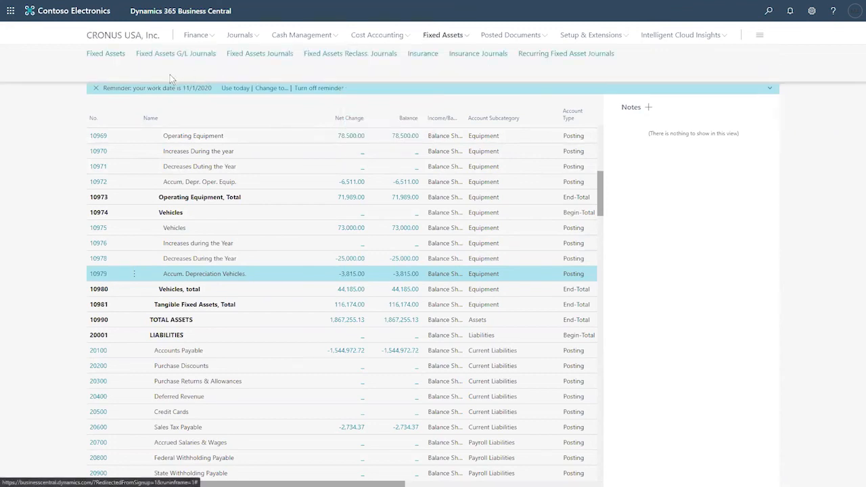
click(117, 60)
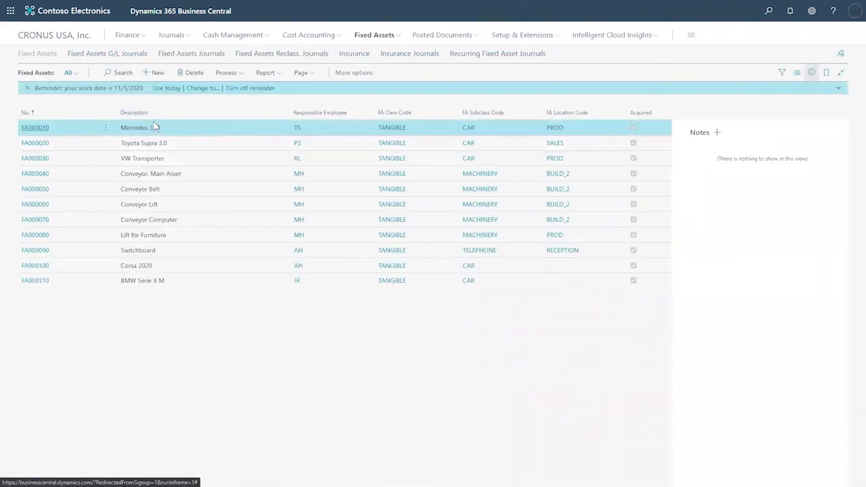
click(47, 127)
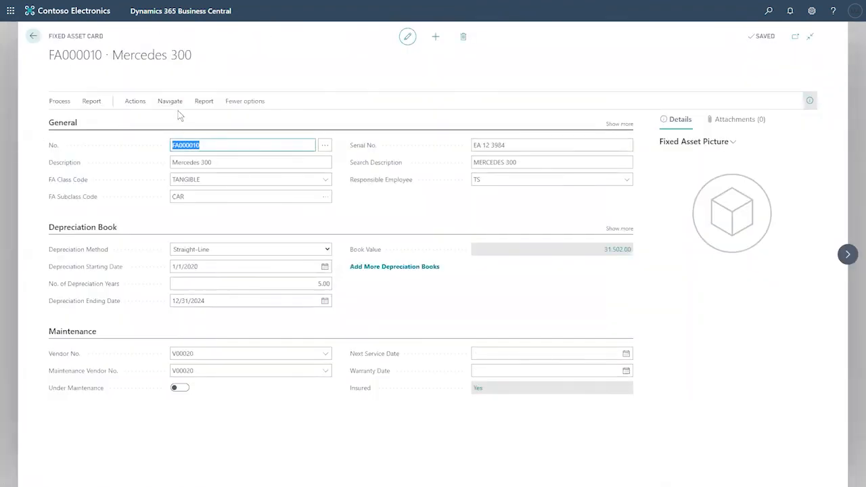
- Open the FA ledger entries for FA000010 Mercedes 300 through Navigate > History > Ledger Entries
click(205, 106)
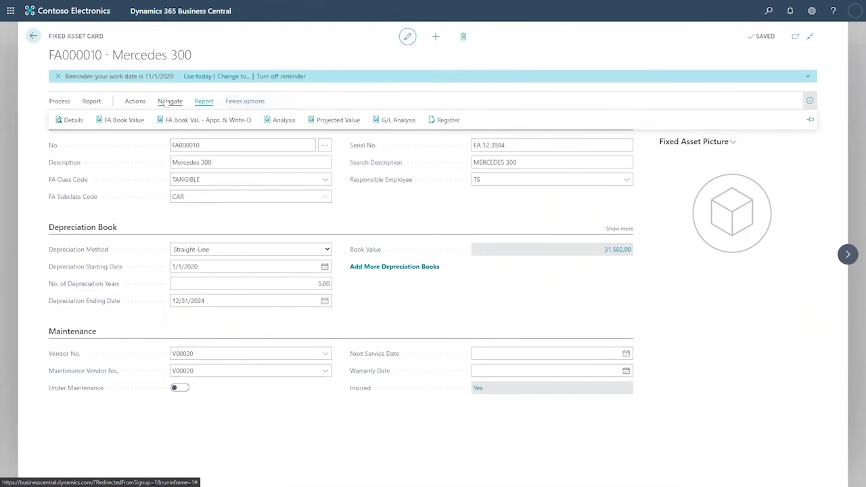
click(170, 102)
click(228, 120)
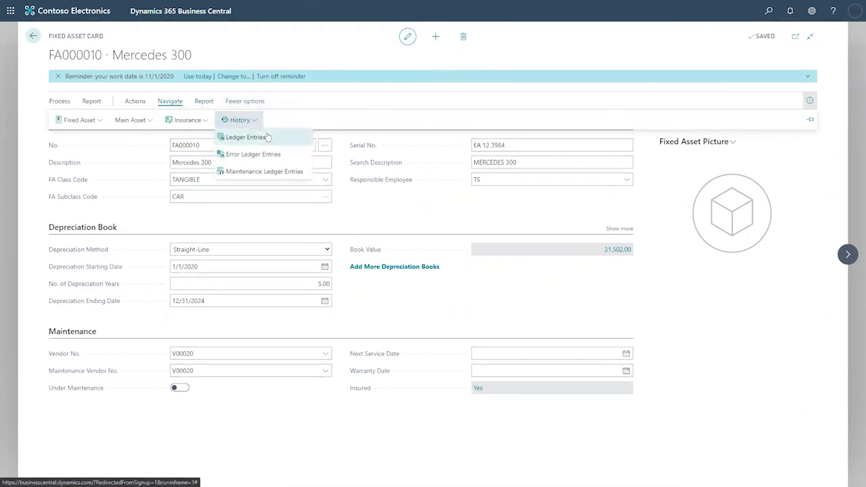
click(266, 141)
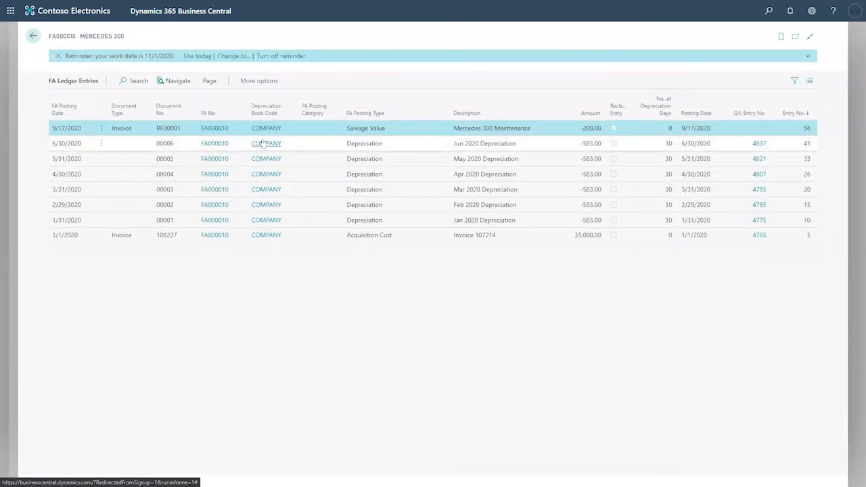
click(114, 238)
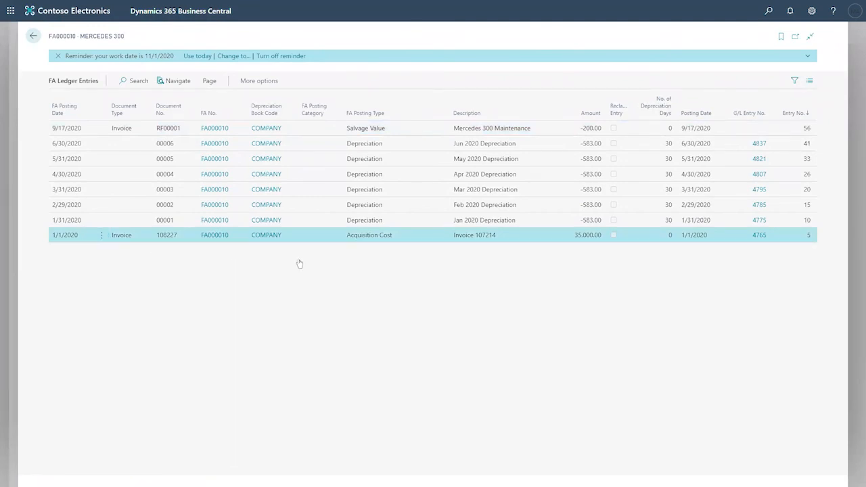
drag(127, 39, 80, 38)
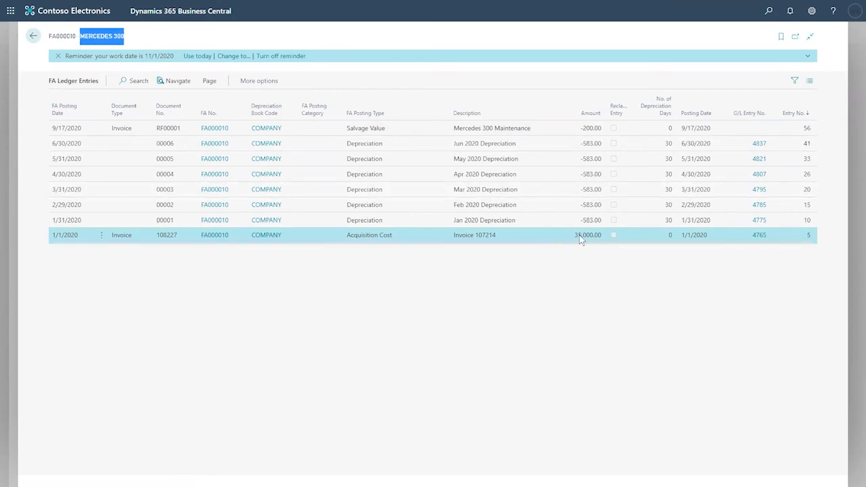
click(383, 223)
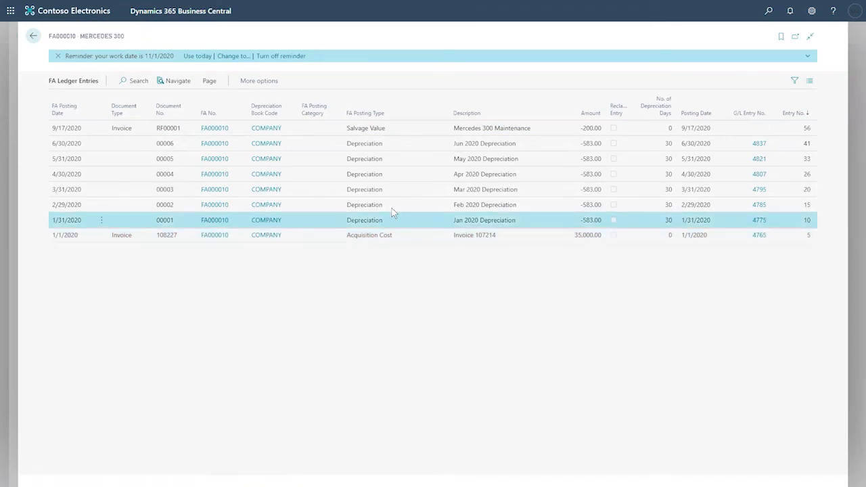
click(393, 205)
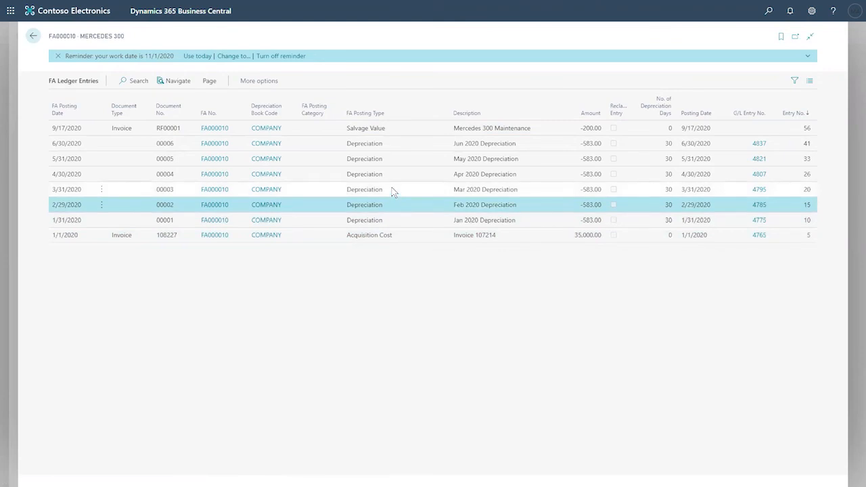
click(390, 190)
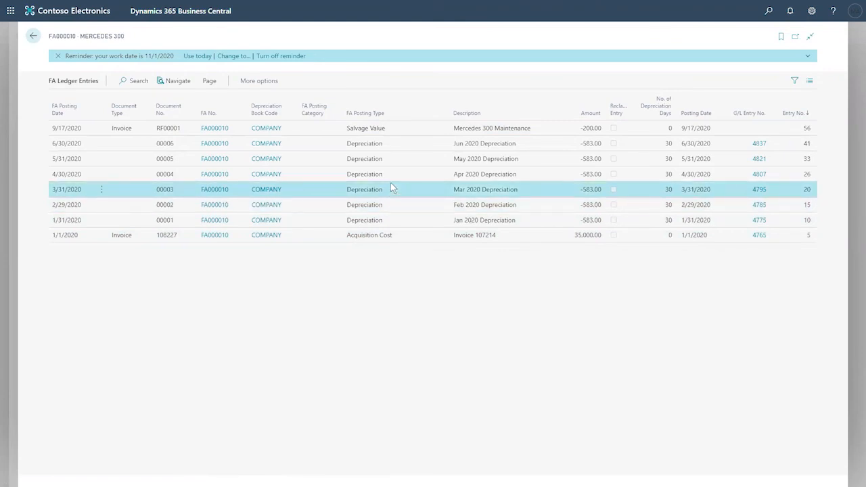
click(466, 145)
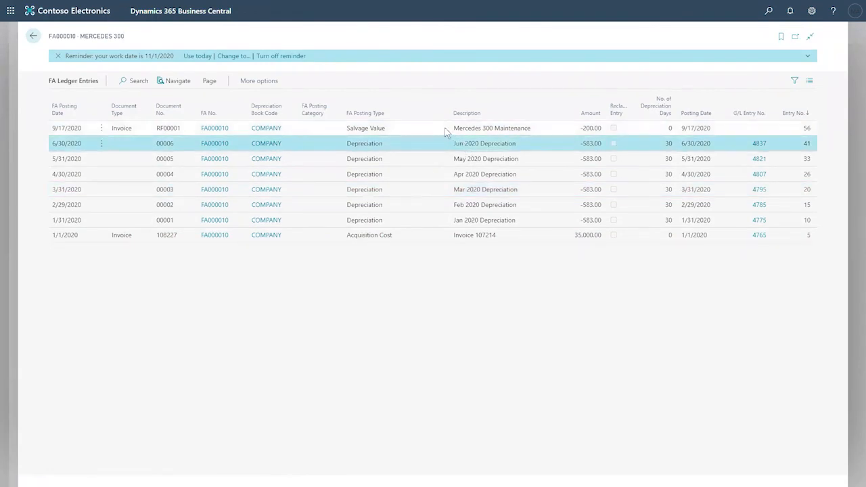
click(444, 127)
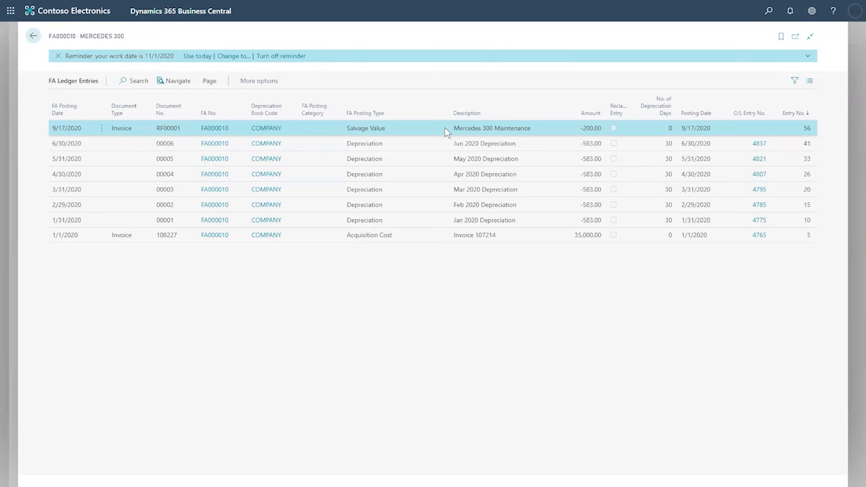
- Return to the Mercedes 300 fixed asset card and open Fixed Assets Reclass. Journals
right_click(444, 132)
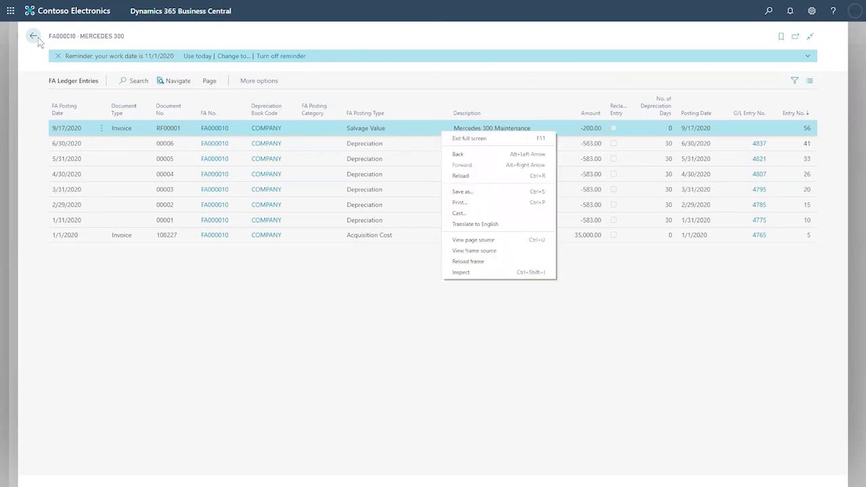
click(38, 38)
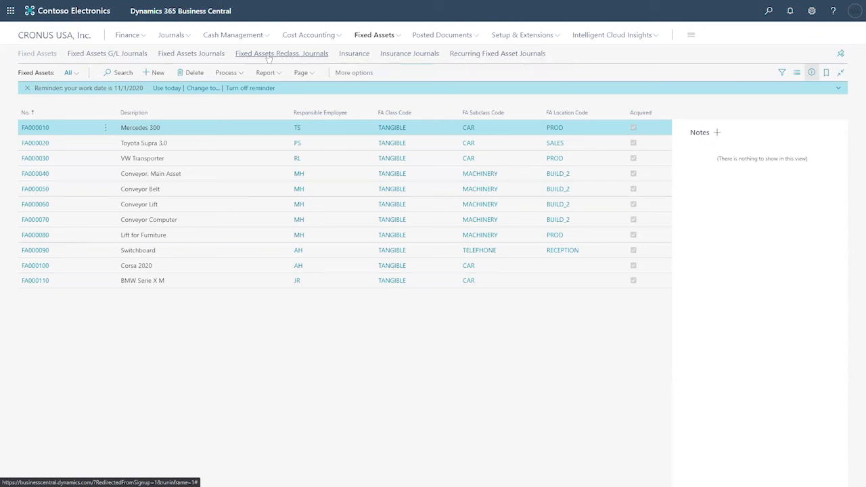
click(286, 56)
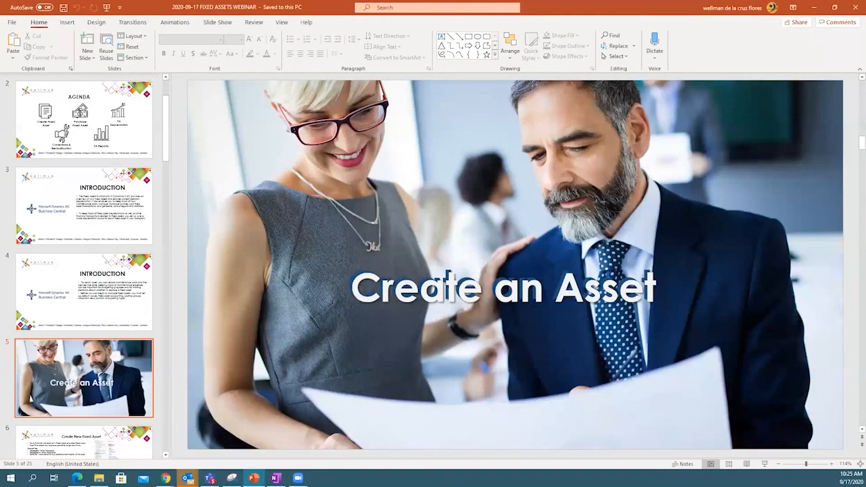
- Page through slides 3 to 7 of the fixed assets webinar deck
click(71, 240)
click(80, 284)
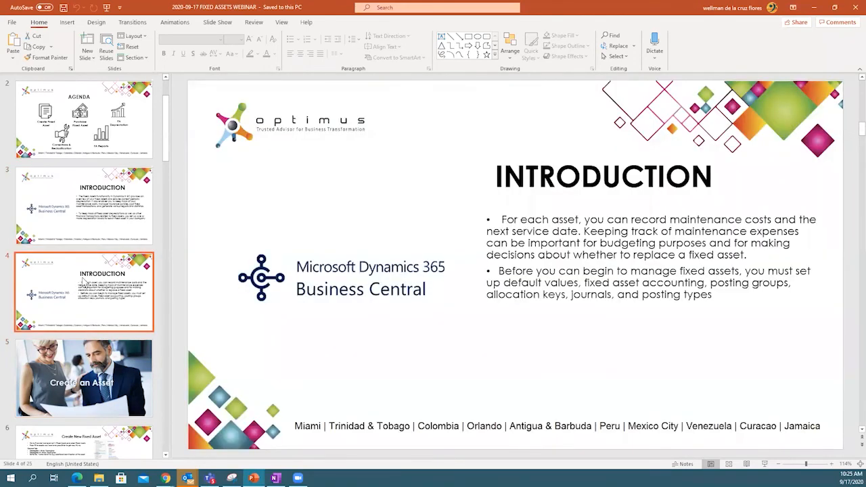
key(Down)
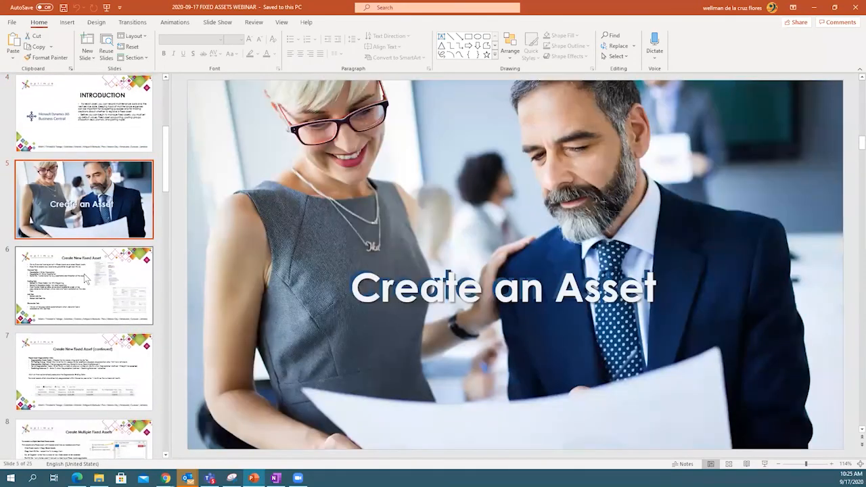
click(88, 277)
scroll(93, 274, down, 2)
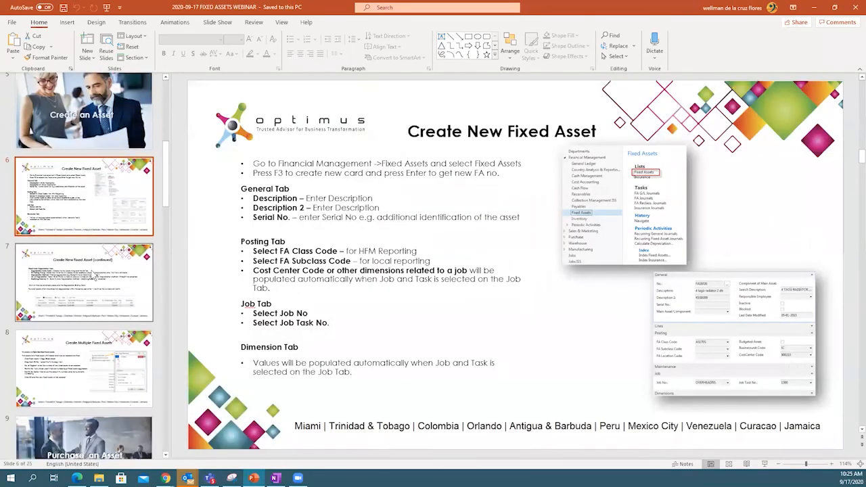
click(92, 275)
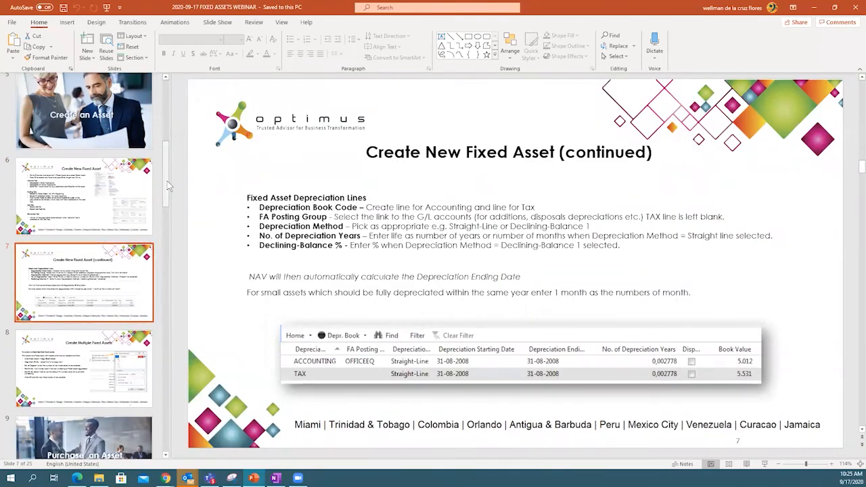
- Jump to slide 25, the closing THANK YOU!!! slide
scroll(155, 259, down, 4)
scroll(155, 259, down, 20)
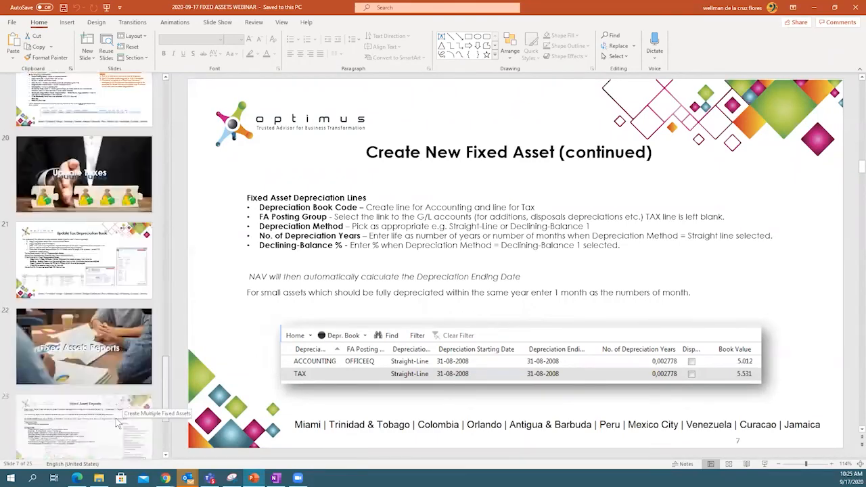
scroll(112, 449, down, 1)
click(85, 409)
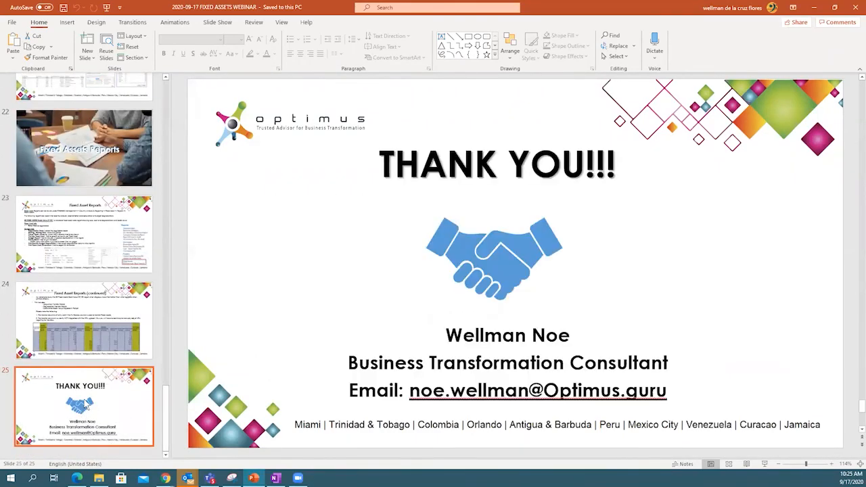